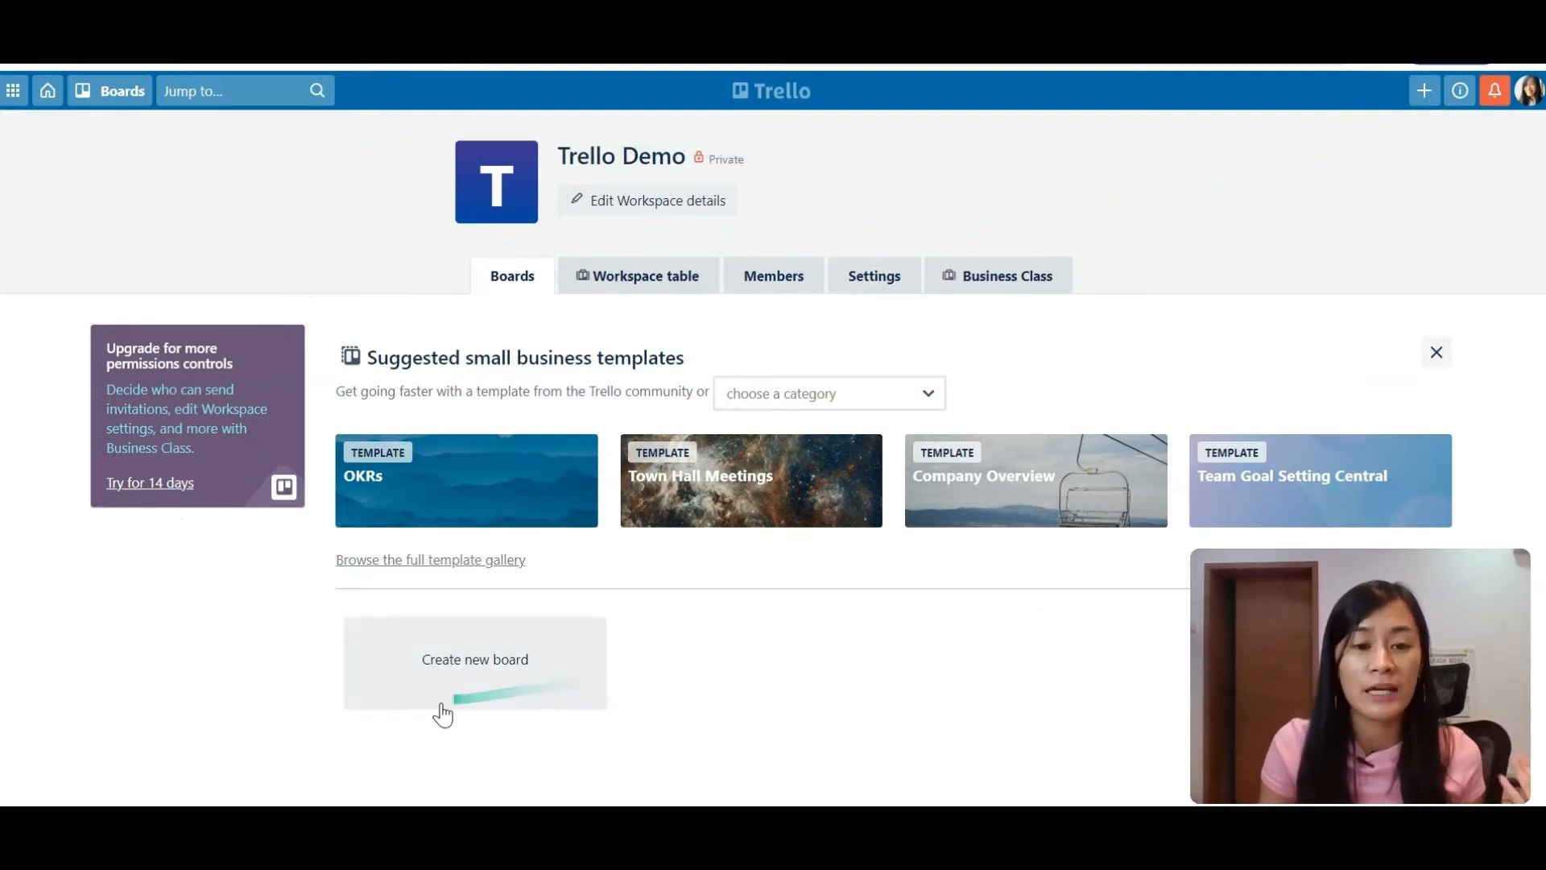
Step: Create a board titled 'YouTube Video Collab' with a solid blue background
{"action": "left_click", "coordinate": [432, 669]}
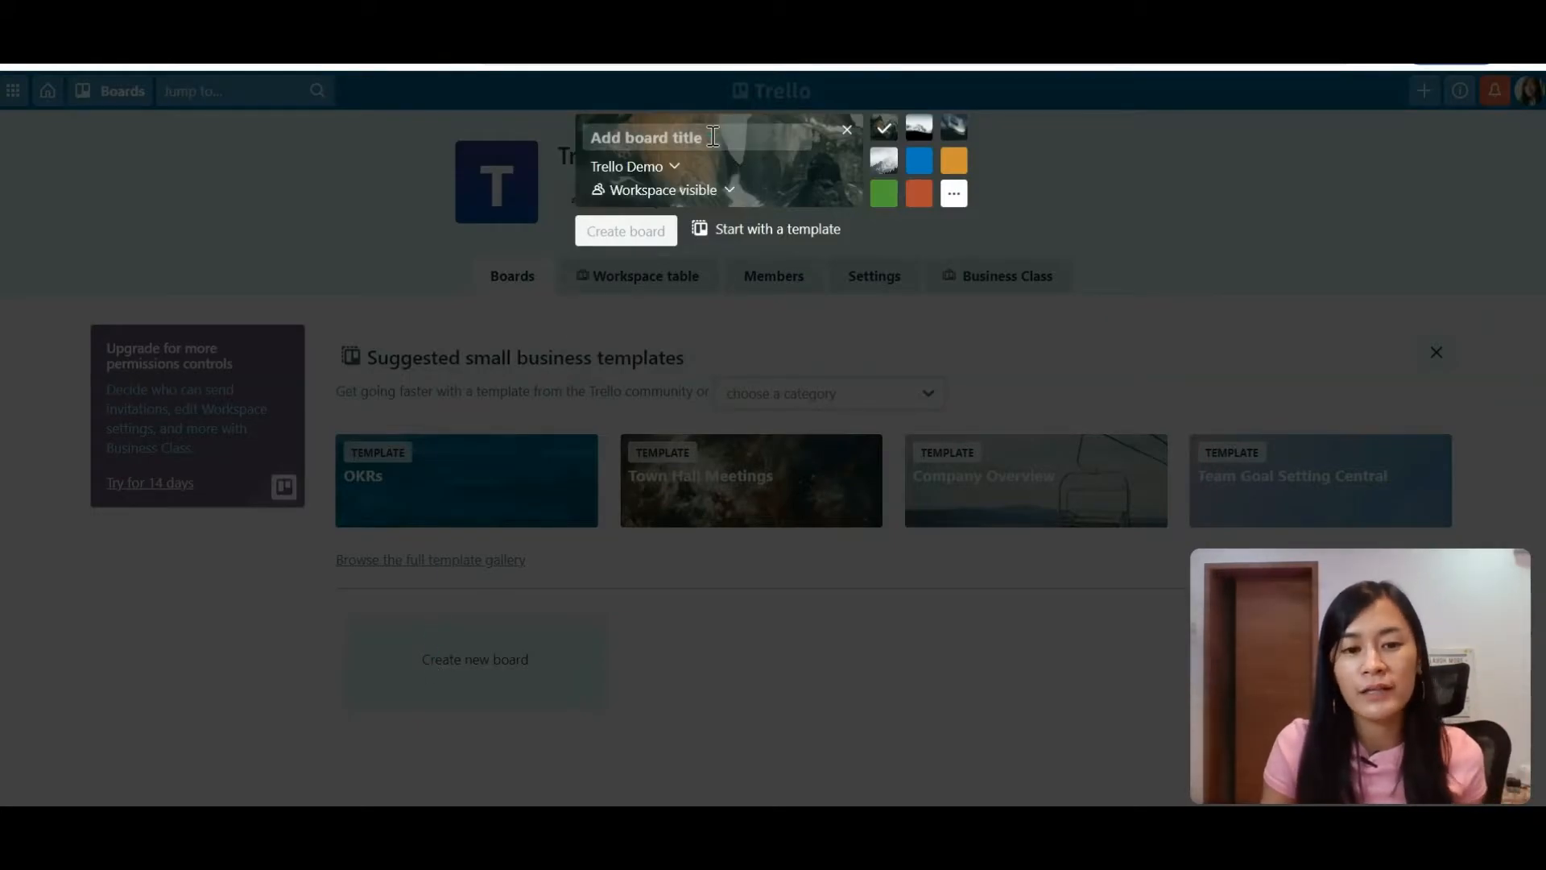
{"action": "type", "text": "A"}
{"action": "key", "text": "BackSpace"}
{"action": "type", "text": "YouTue"}
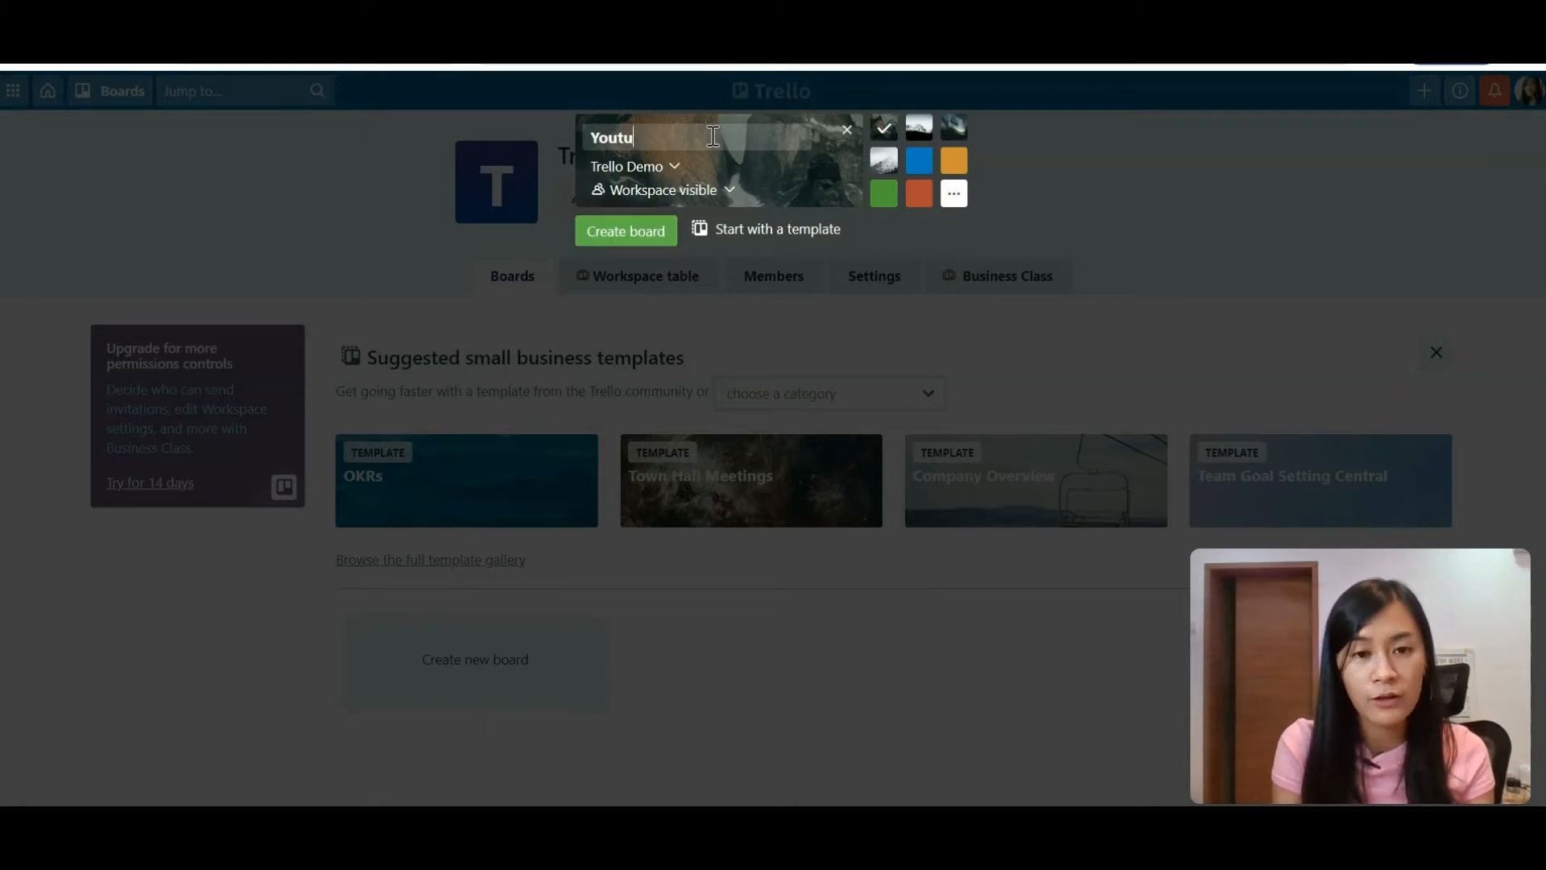
{"action": "key", "text": "BackSpace"}
{"action": "type", "text": "be Vide"}
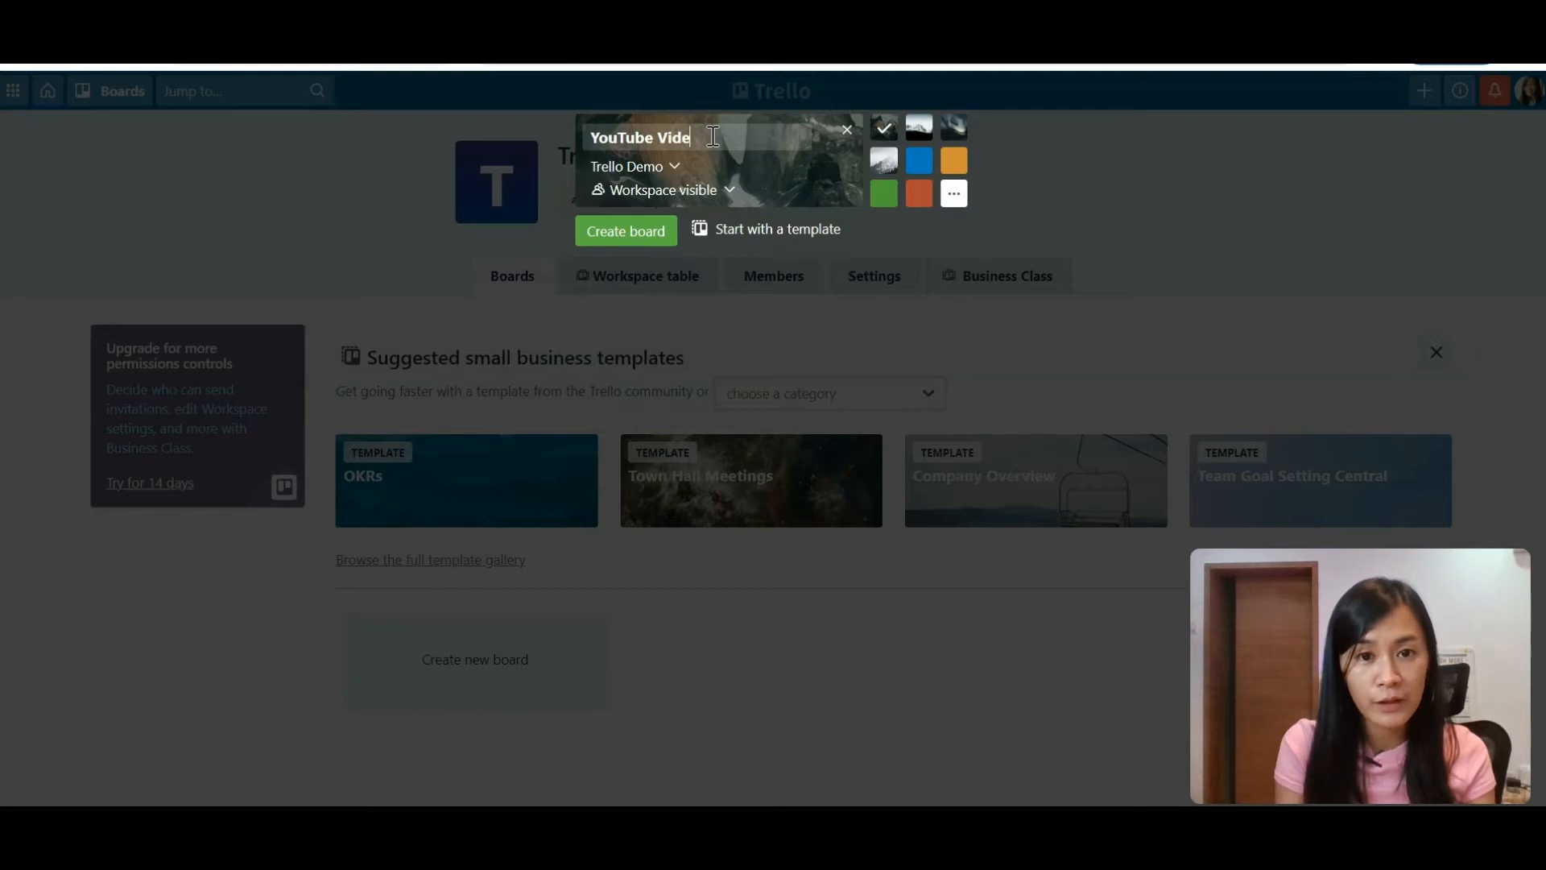
{"action": "type", "text": "o Collab"}
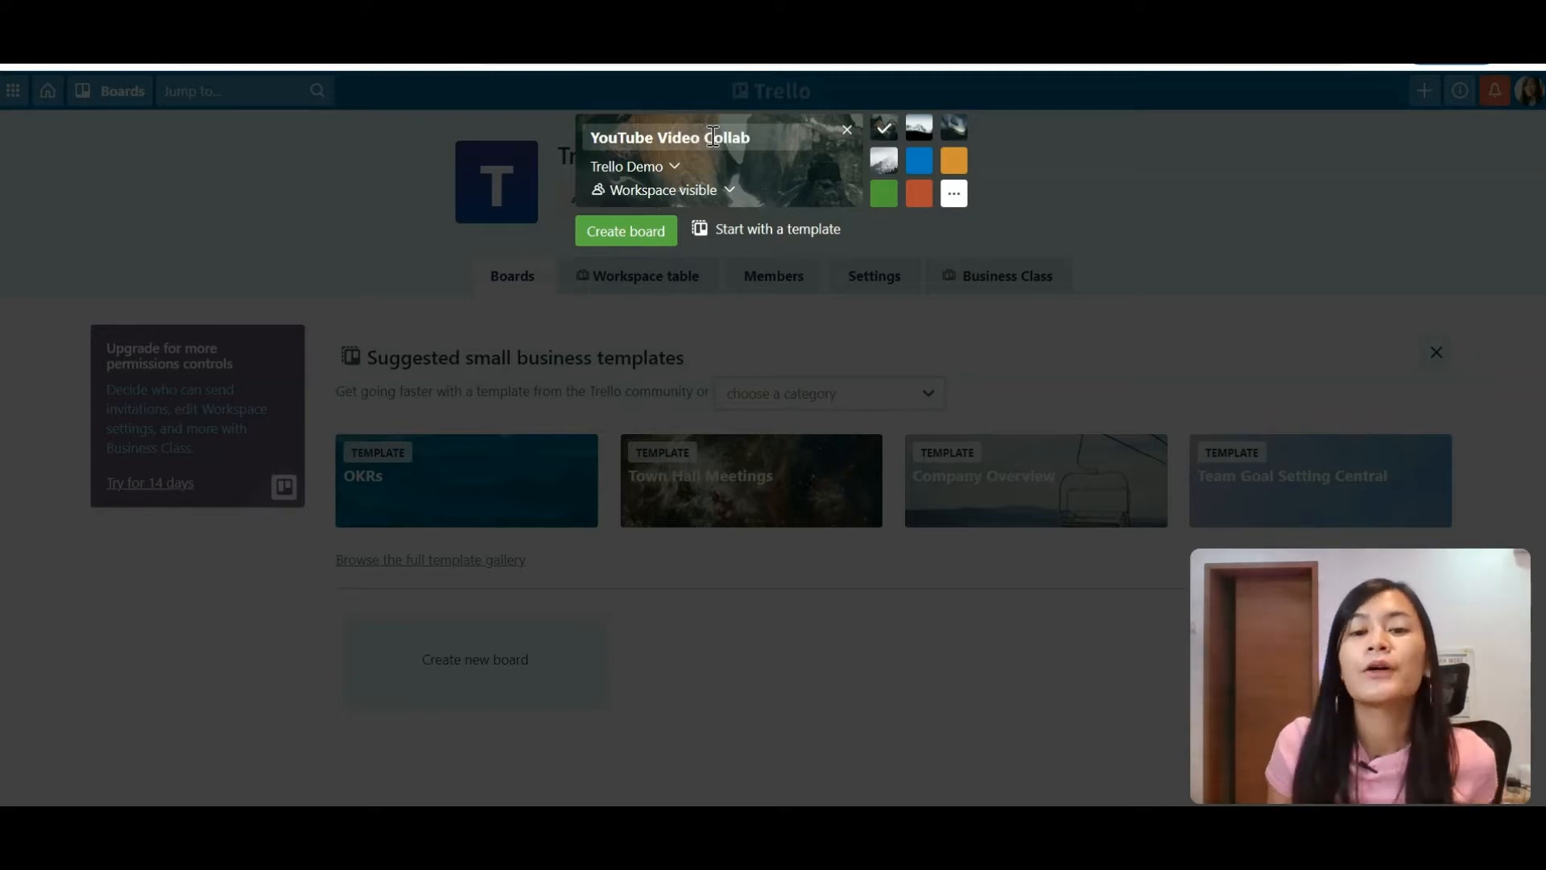
{"action": "left_click", "coordinate": [922, 137]}
{"action": "left_click", "coordinate": [918, 160]}
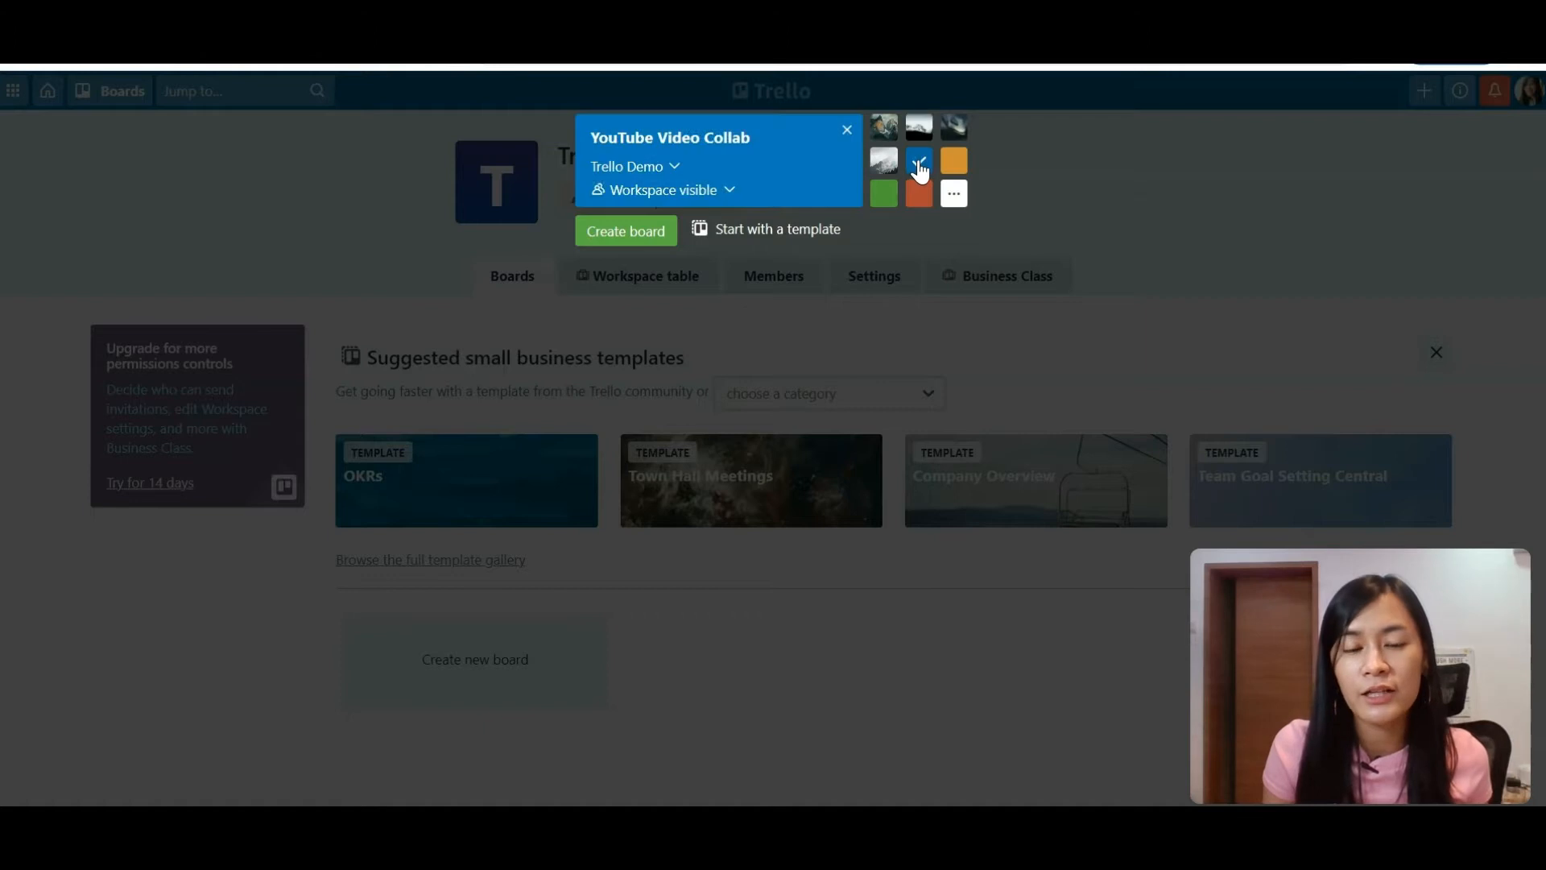
{"action": "left_click", "coordinate": [653, 237]}
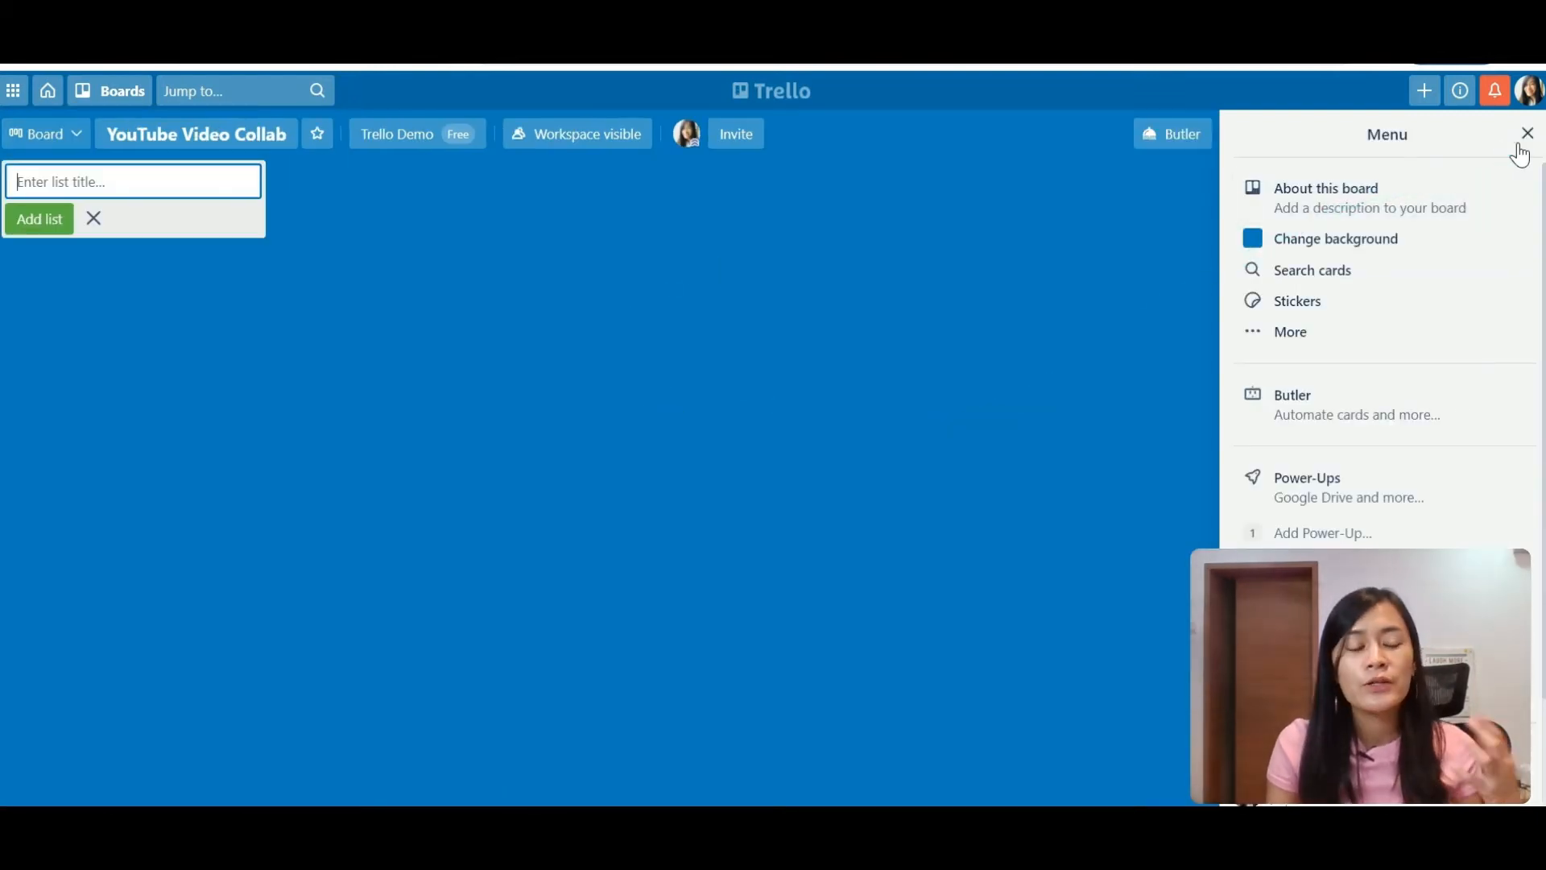
Step: Add lists Discussion List, To do list ( June), To Do list ( VA : November), In Progress ( VA)
{"action": "left_click", "coordinate": [1518, 146]}
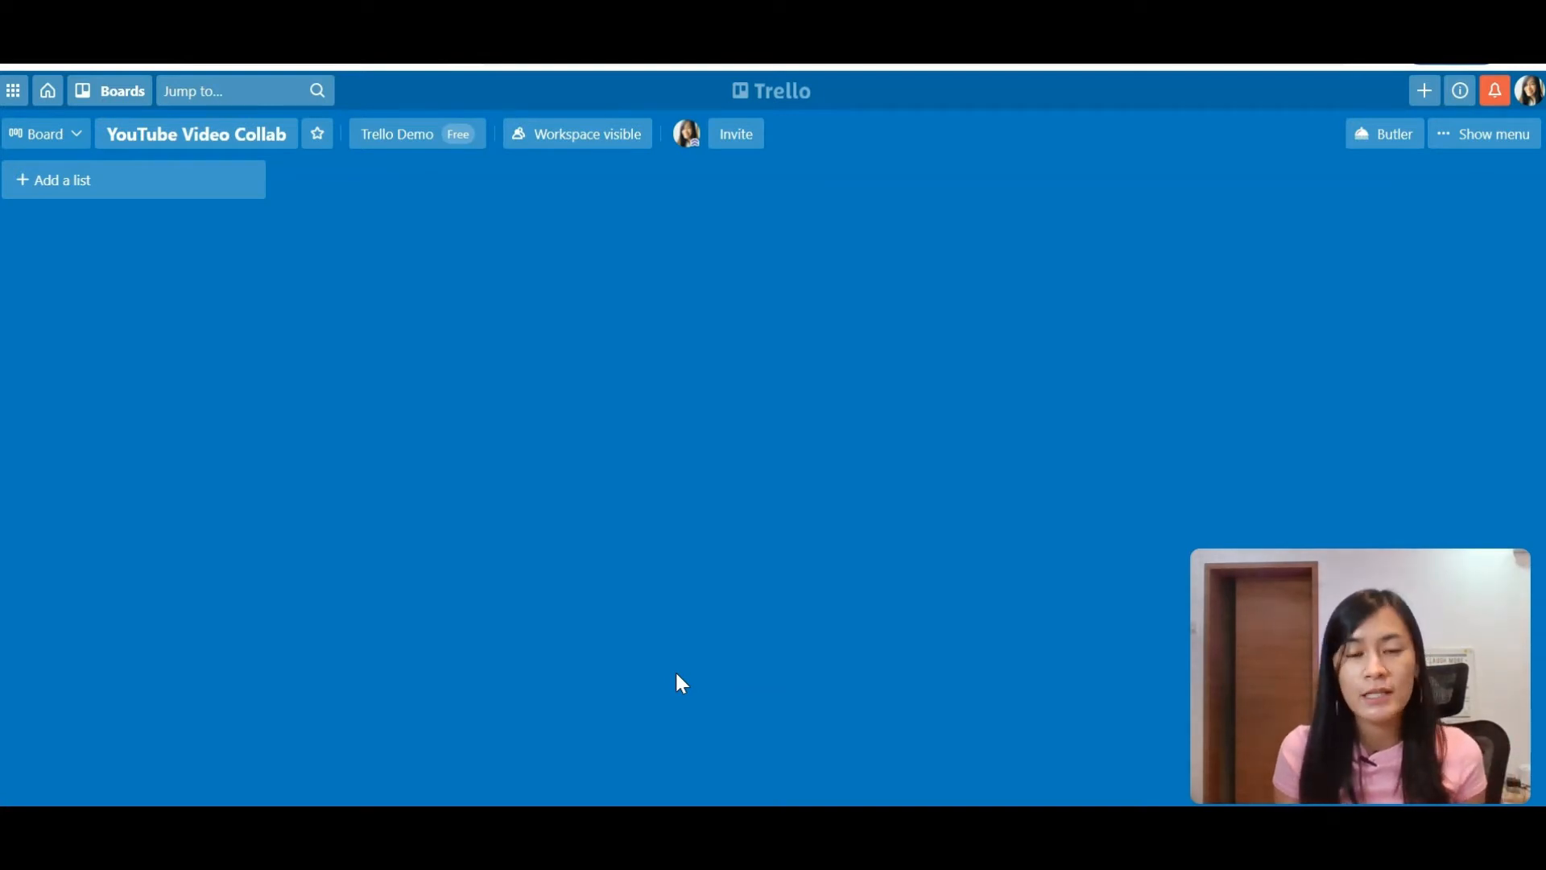
{"action": "left_click", "coordinate": [145, 180]}
{"action": "type", "text": "Discussion List"}
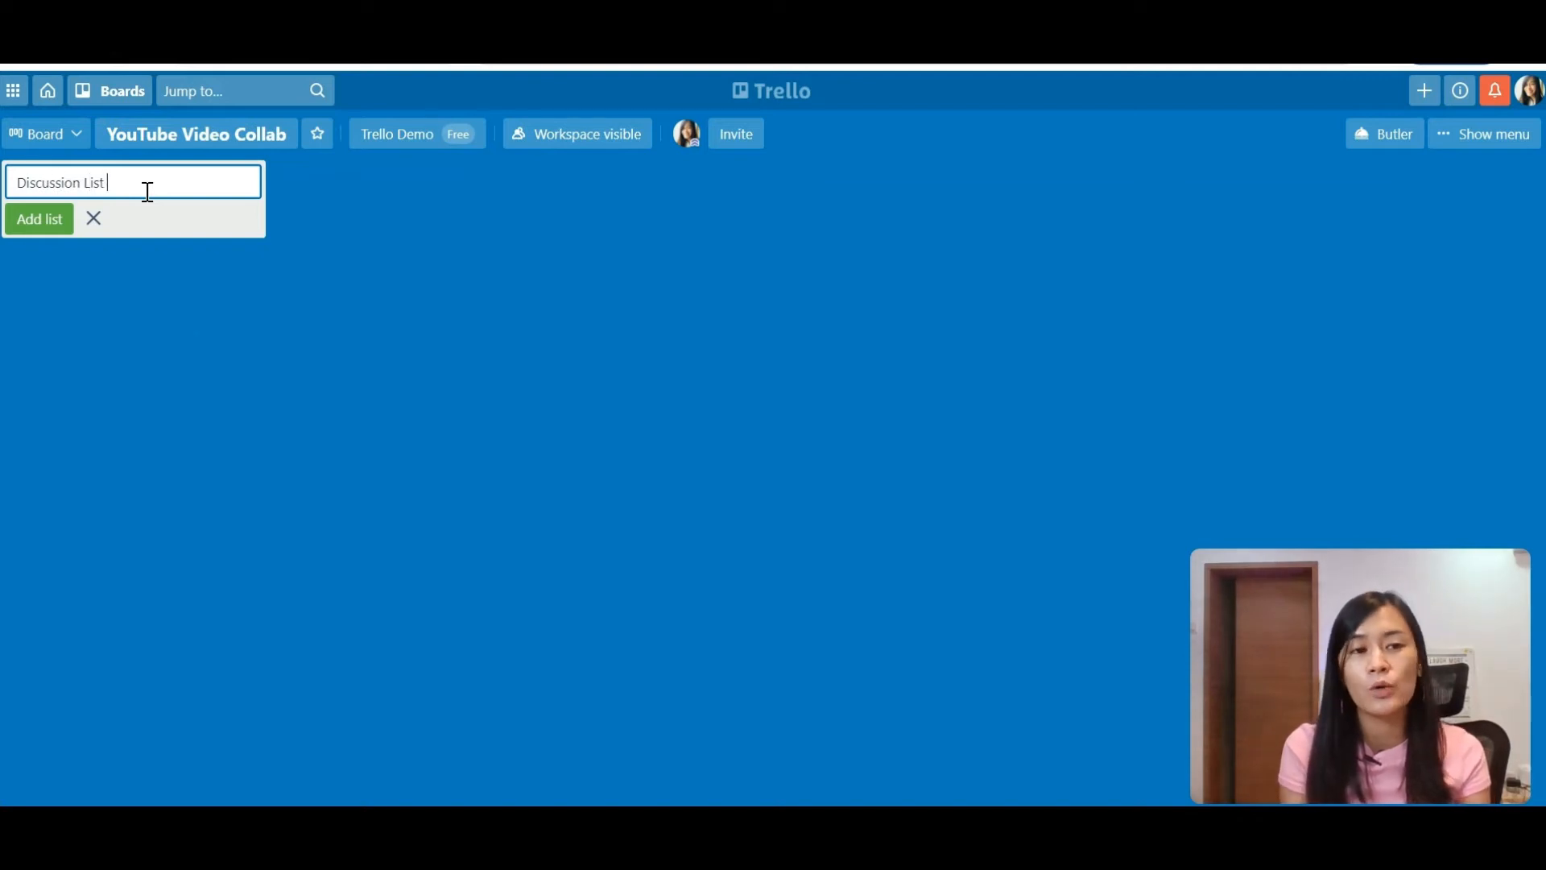
{"action": "key", "text": "Return"}
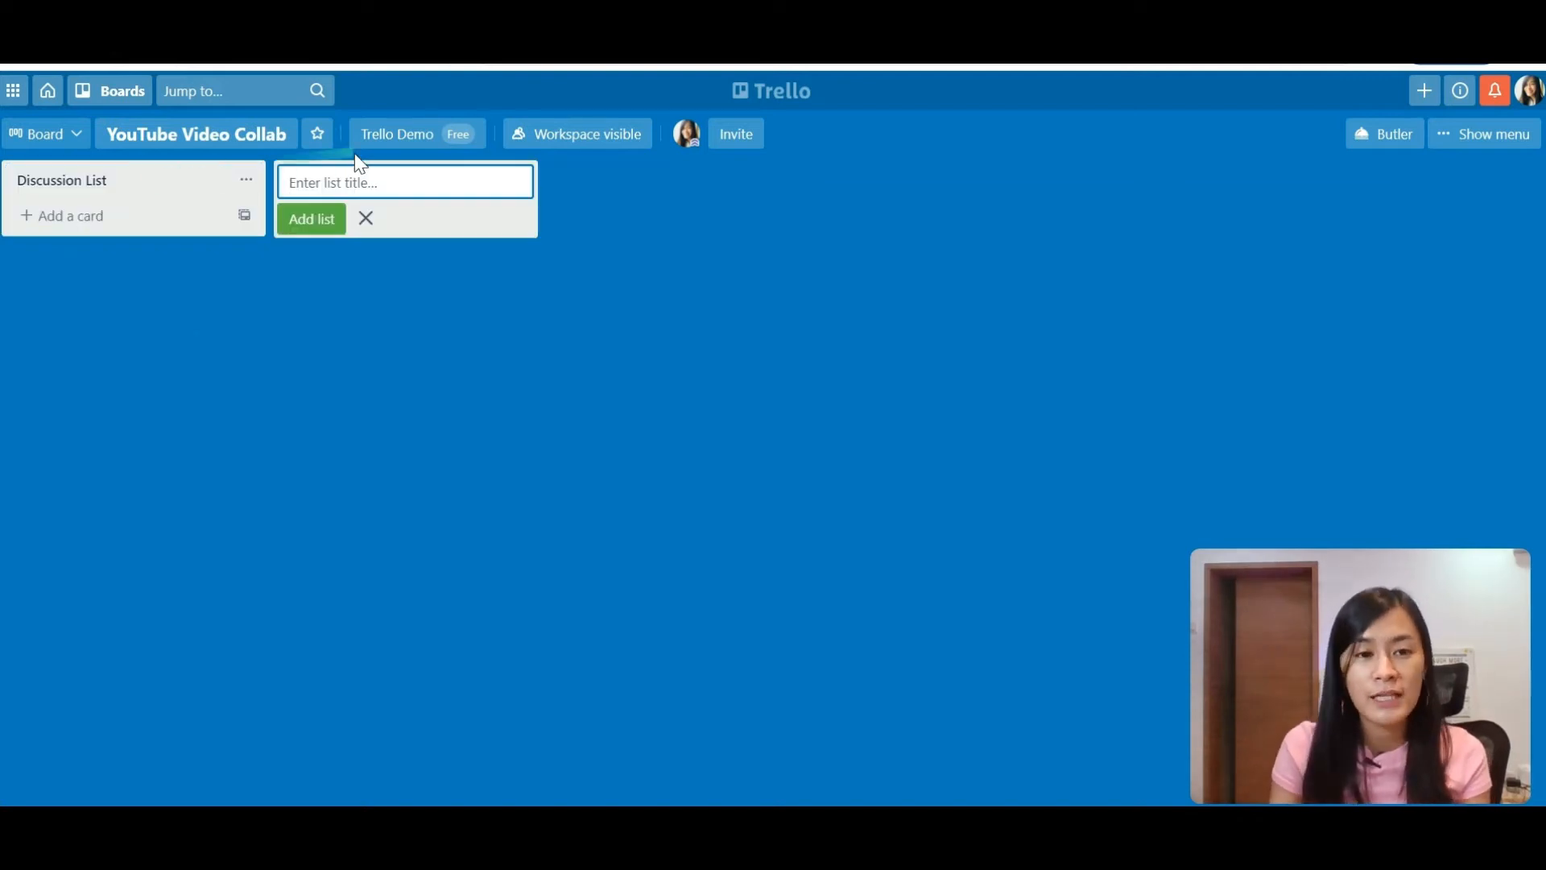
{"action": "type", "text": "To do "}
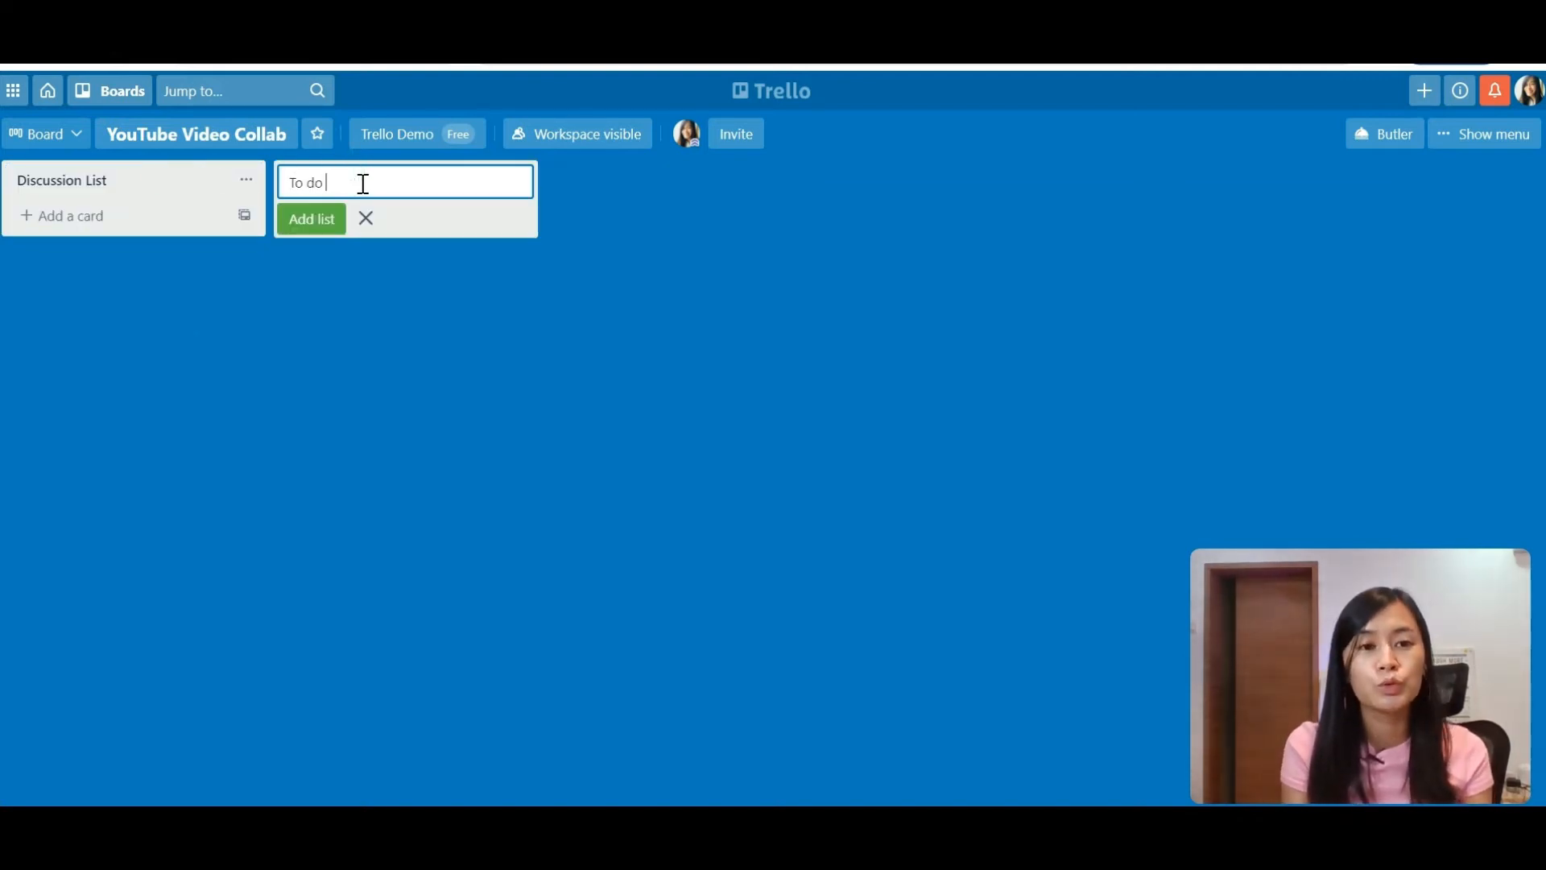
{"action": "type", "text": "list ( June"}
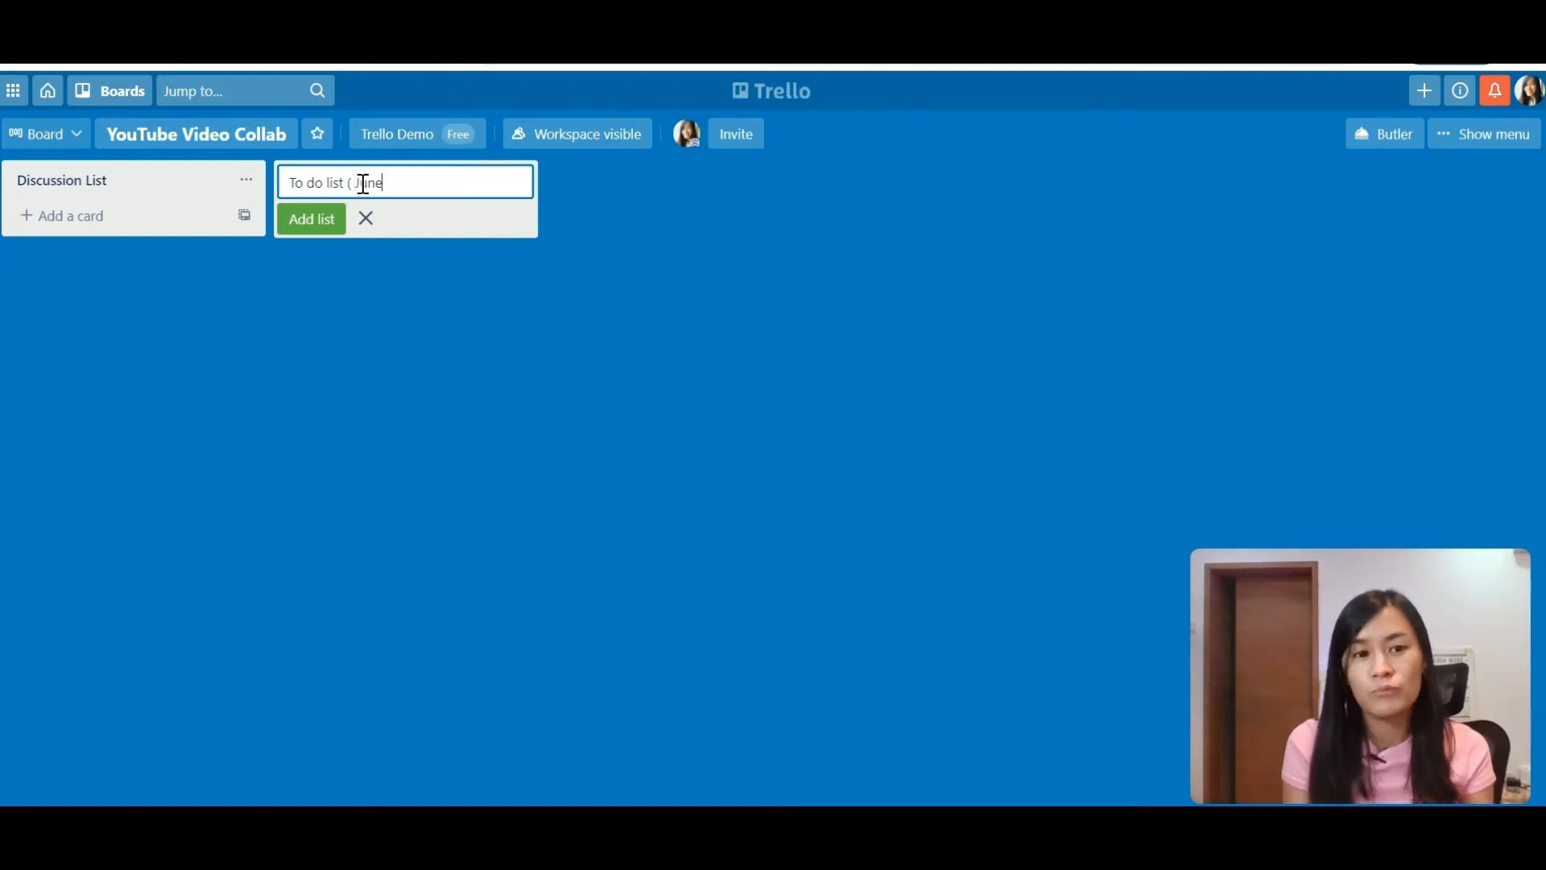
{"action": "key", "text": "Return"}
{"action": "type", "text": "To Do list ( VA)"}
{"action": "key", "text": "BackSpace"}
{"action": "key", "text": "BackSpace"}
{"action": "type", "text": "A : November)"}
{"action": "key", "text": "Return"}
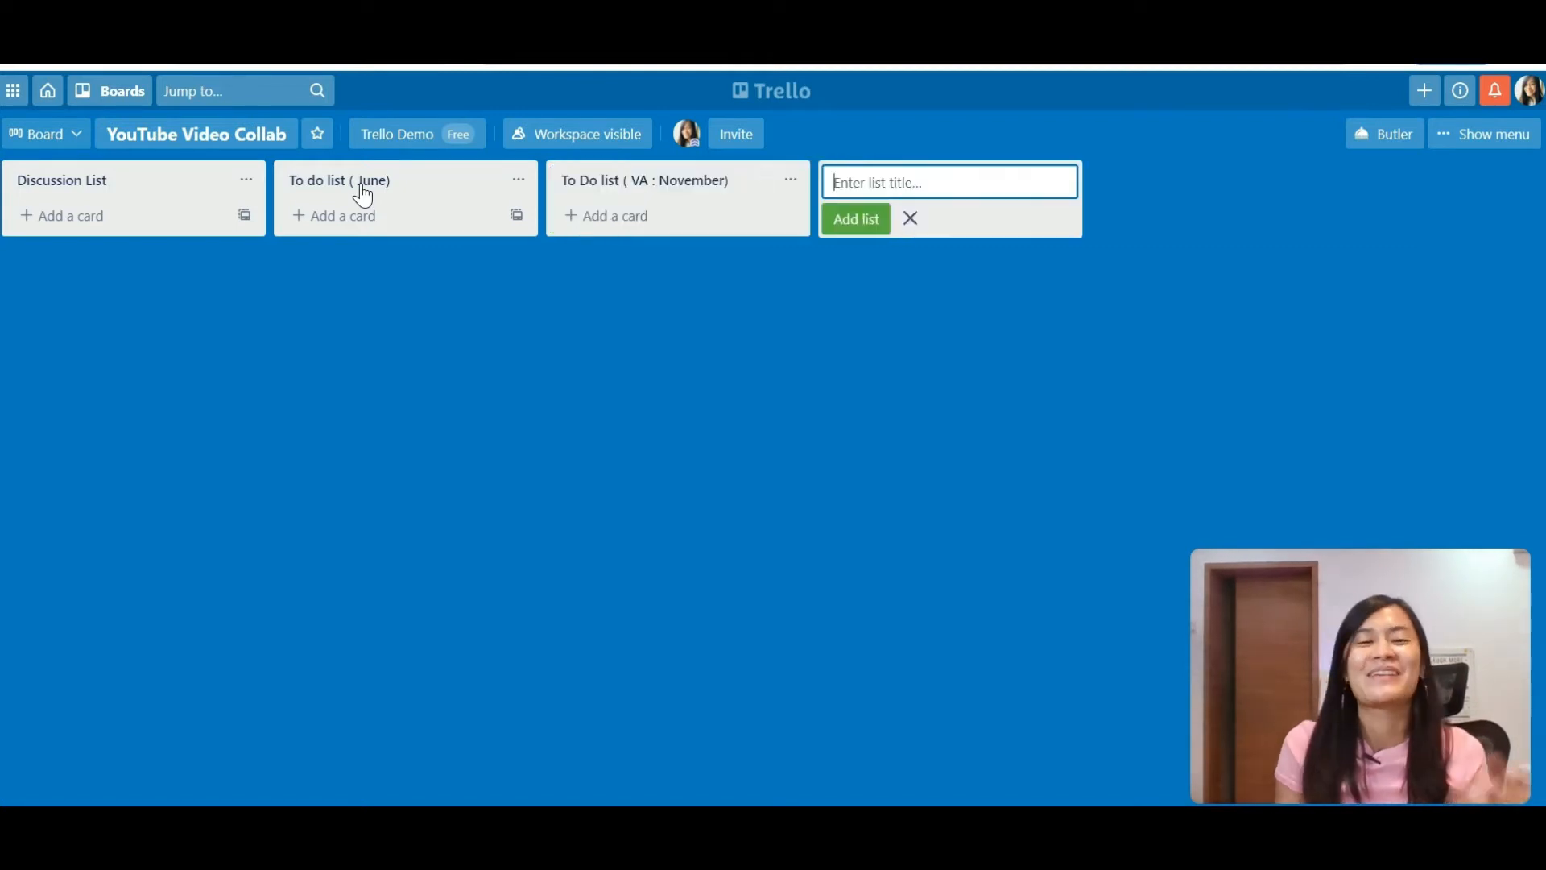
{"action": "type", "text": "In"}
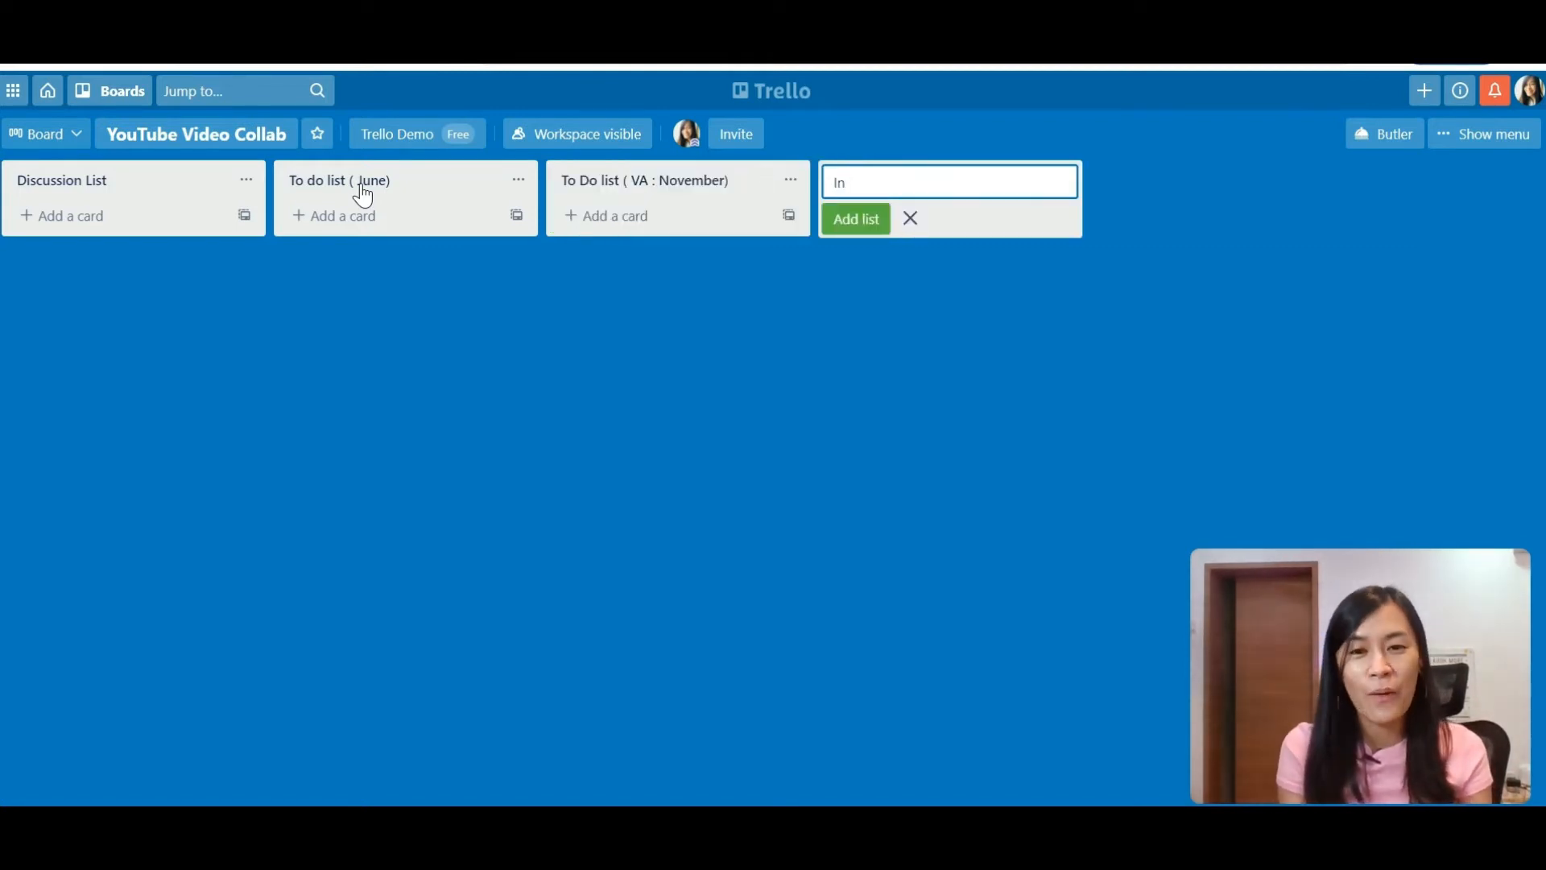
{"action": "type", "text": " Progress ( VA)"}
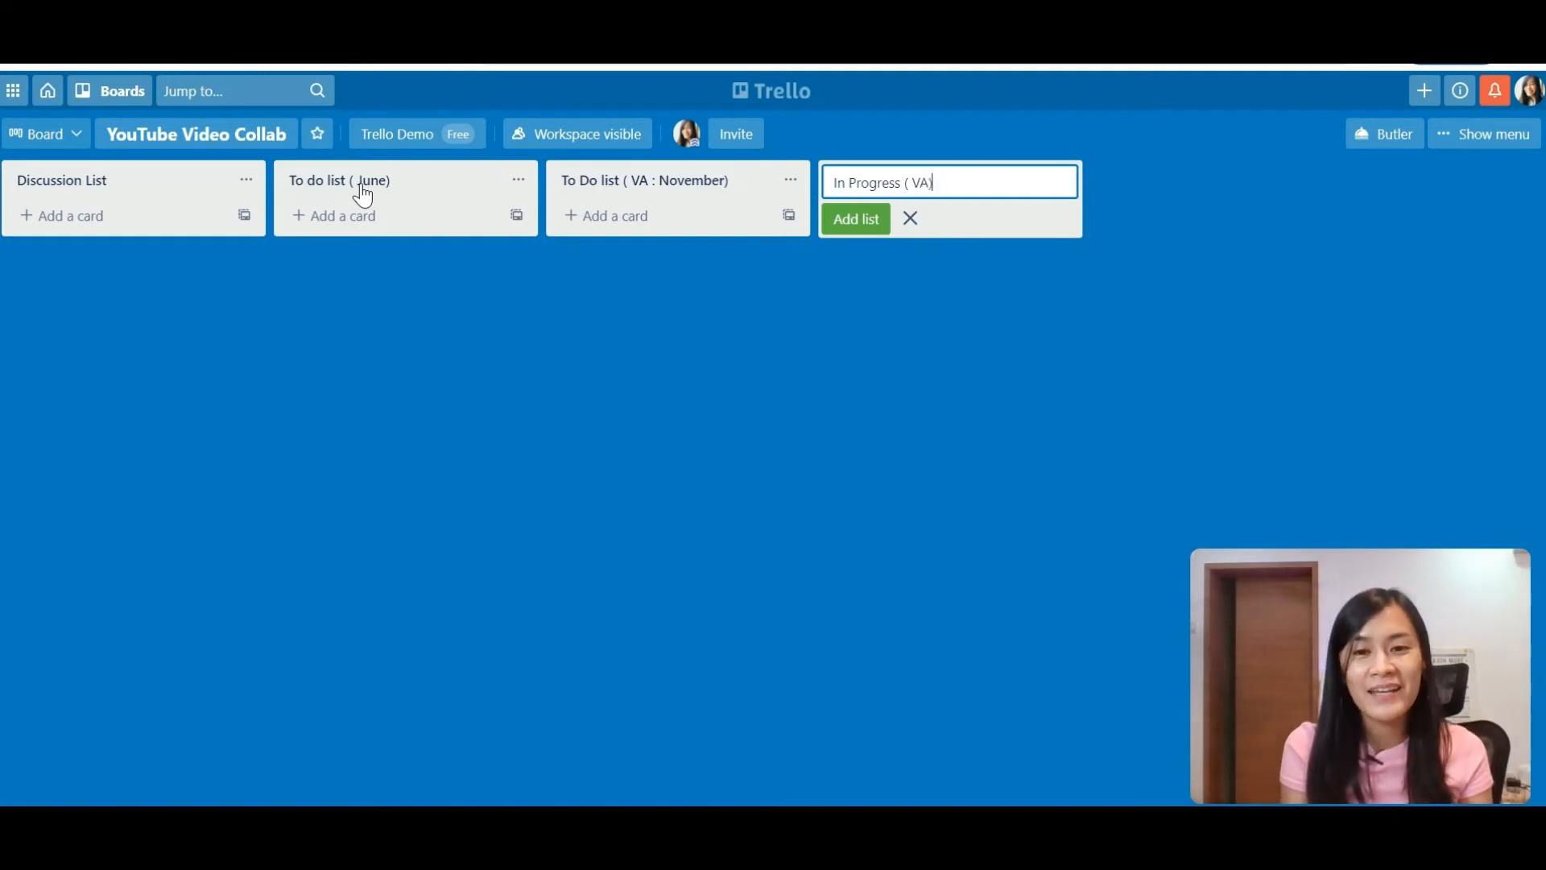
{"action": "key", "text": "Return"}
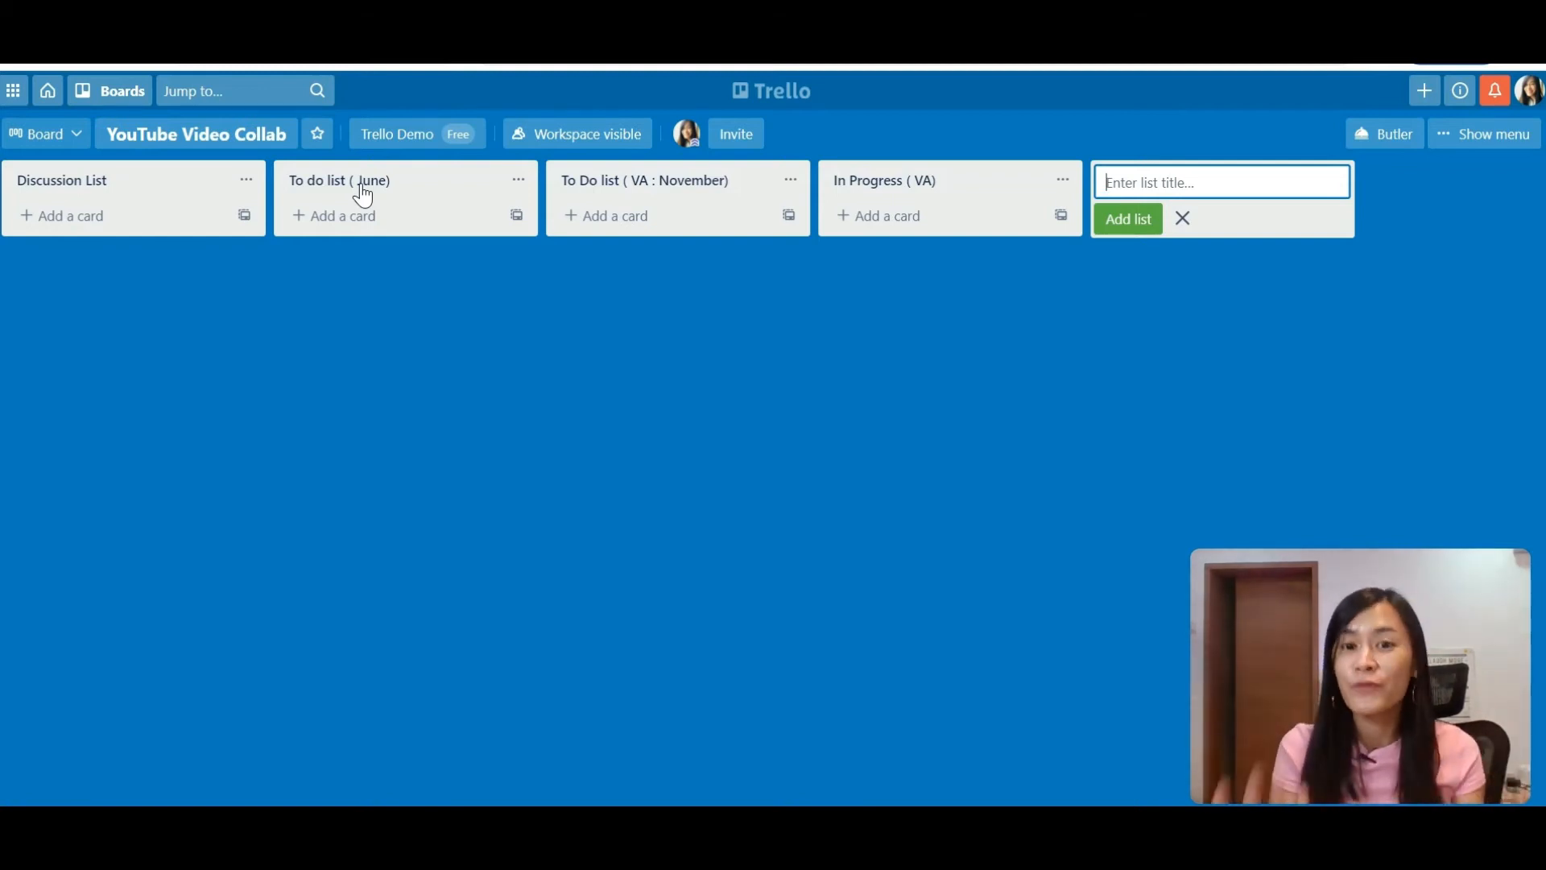
Step: Add lists To Review ( June), COMPLETED , STORE and IMPORTANT RESOURCES/ INFO
{"action": "type", "text": "To Review ( June)"}
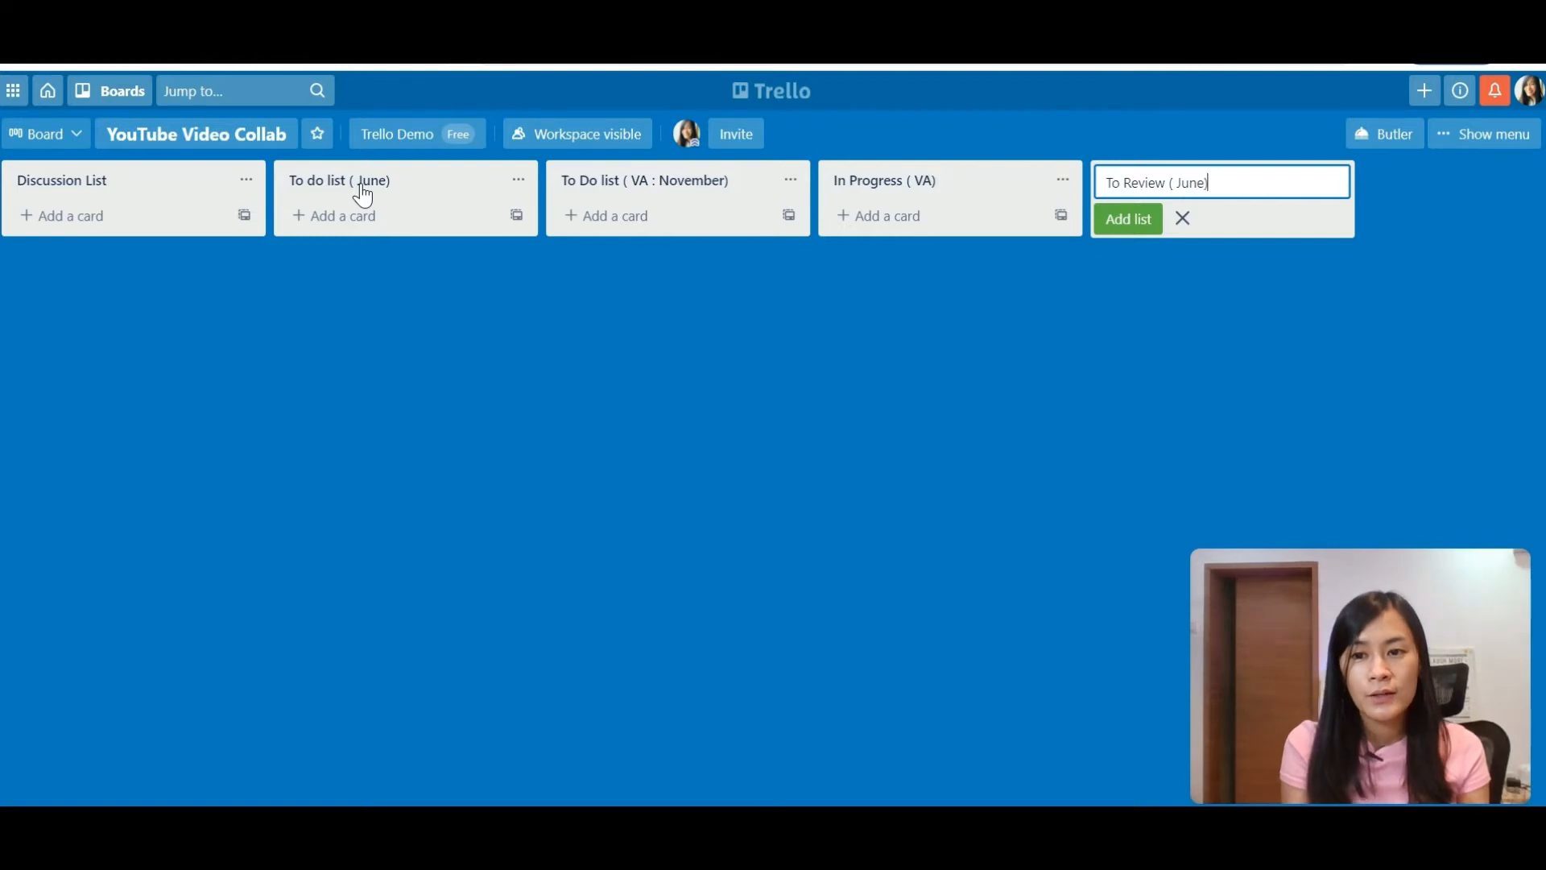
{"action": "key", "text": "Return"}
{"action": "type", "text": "To Complat"}
{"action": "key", "text": "BackSpace"}
{"action": "key", "text": "BackSpace"}
{"action": "key", "text": "BackSpace"}
{"action": "key", "text": "BackSpace"}
{"action": "key", "text": "BackSpace"}
{"action": "key", "text": "BackSpace"}
{"action": "key", "text": "BackSpace"}
{"action": "key", "text": "BackSpace"}
{"action": "key", "text": "BackSpace"}
{"action": "key", "text": "BackSpace"}
{"action": "type", "text": "COMPLETED , STORE"}
{"action": "key", "text": "Return"}
{"action": "type", "text": "IMPORTANT RESOURCES/ "}
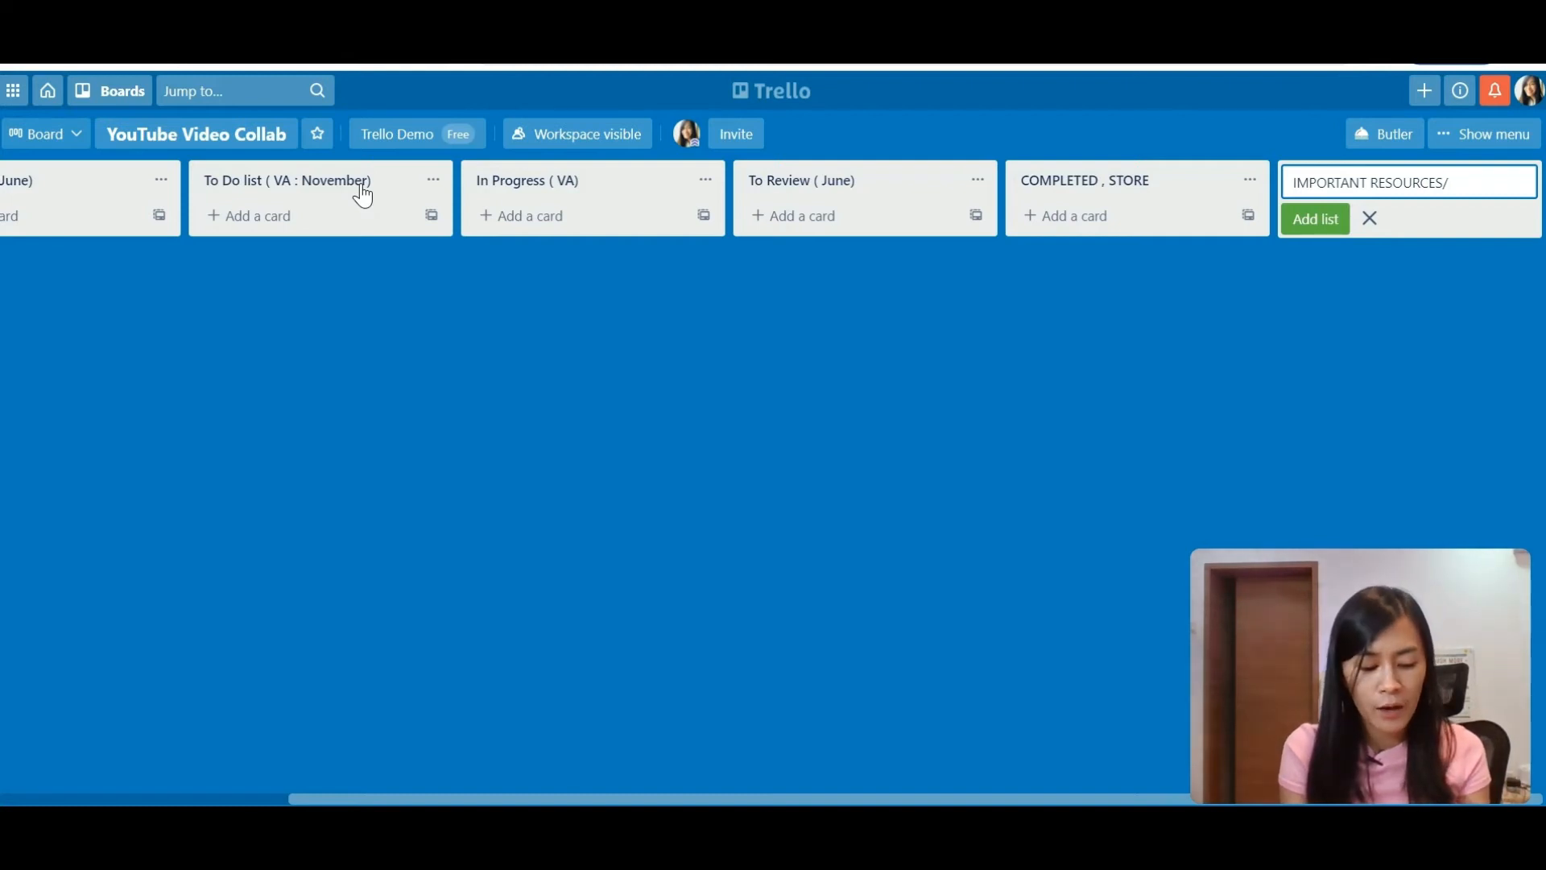
{"action": "type", "text": "INFO"}
{"action": "key", "text": "Return"}
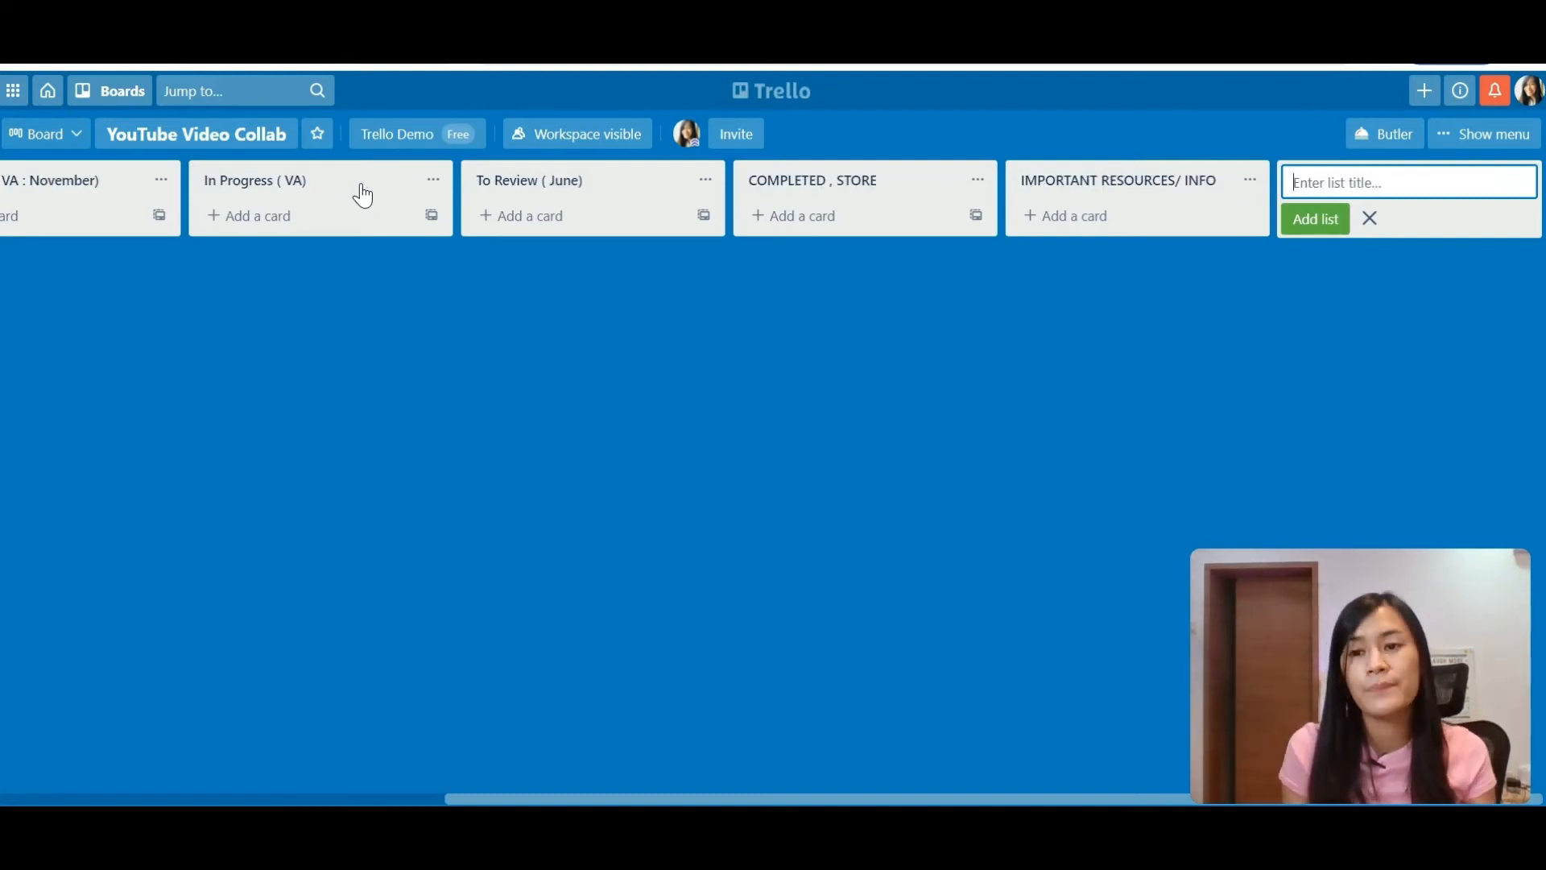
{"action": "left_click_drag", "start_coordinate": [510, 800], "coordinate": [10, 785]}
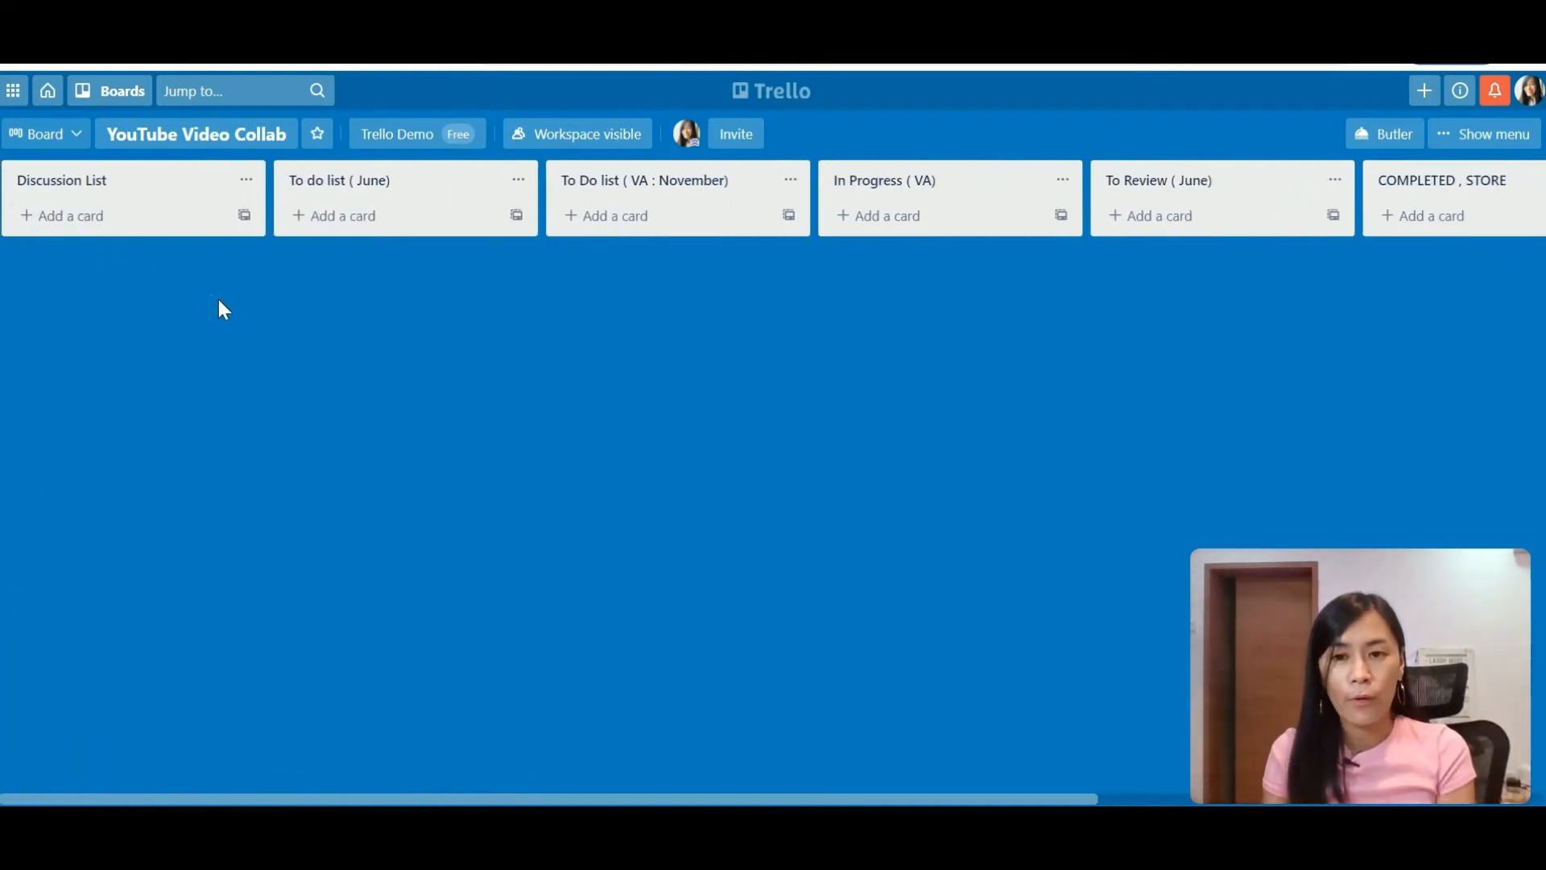
Step: Add cards Thumbnail design, Youtube Channel descriptions and Tubebuddy setup to Discussion List
{"action": "left_click", "coordinate": [142, 217]}
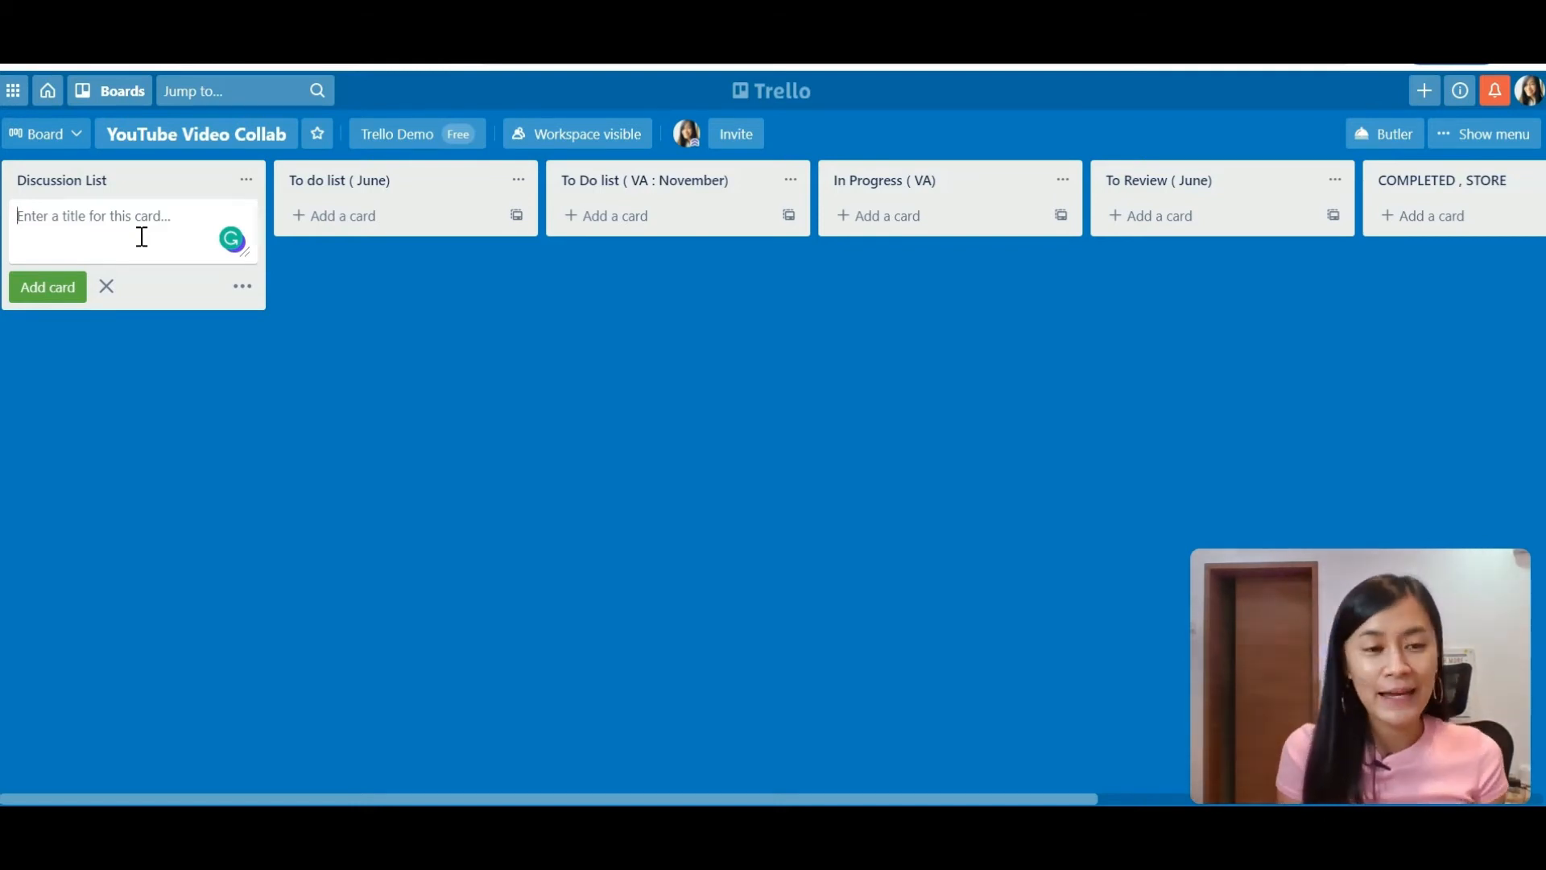
{"action": "type", "text": "Thum"}
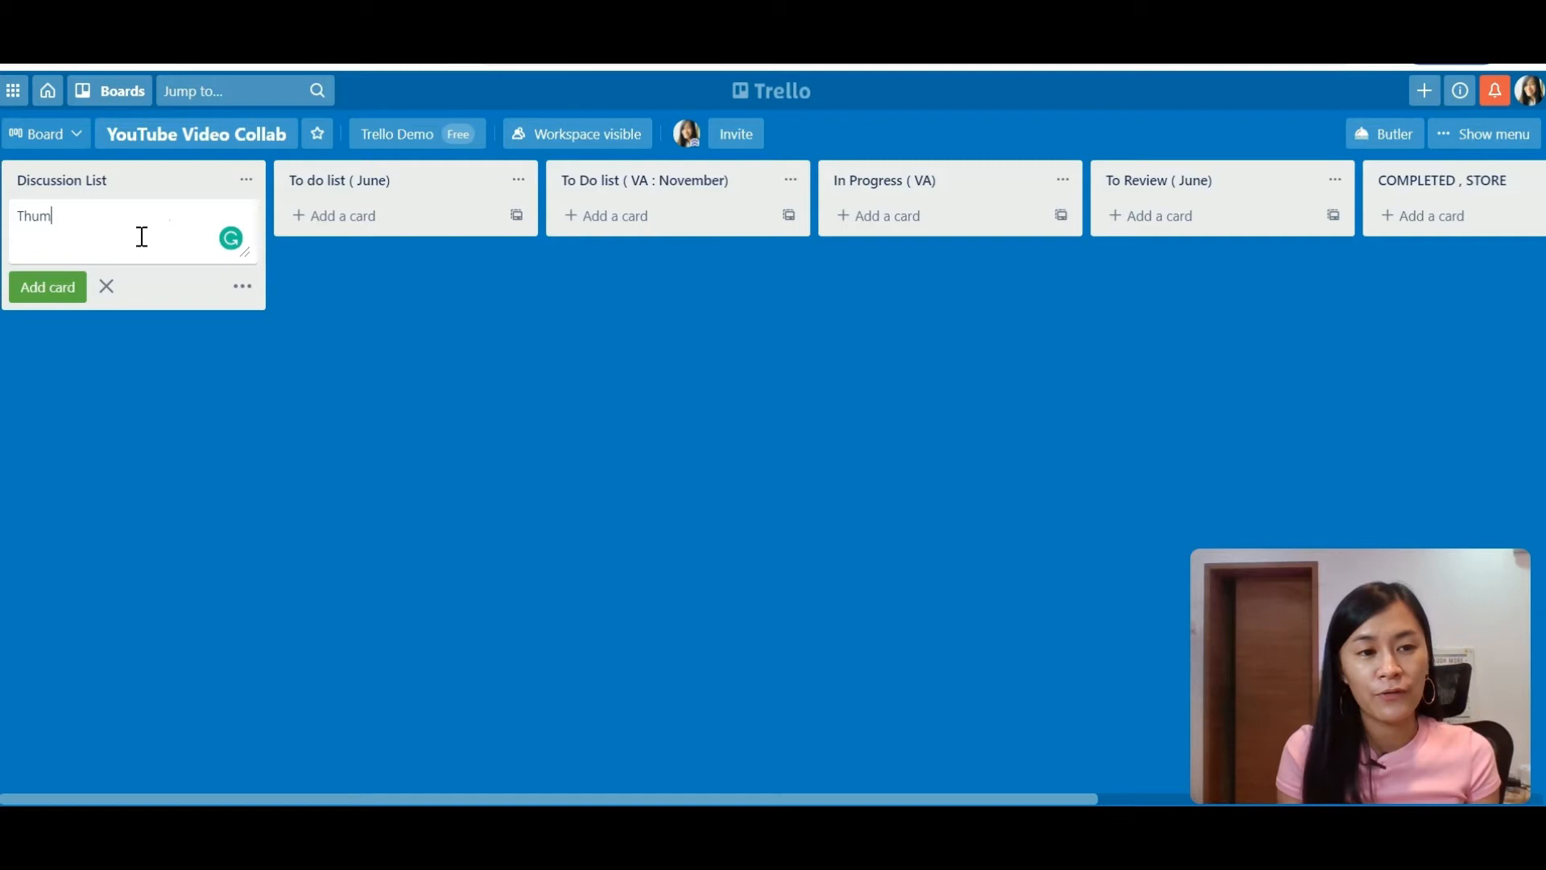
{"action": "type", "text": "bnail "}
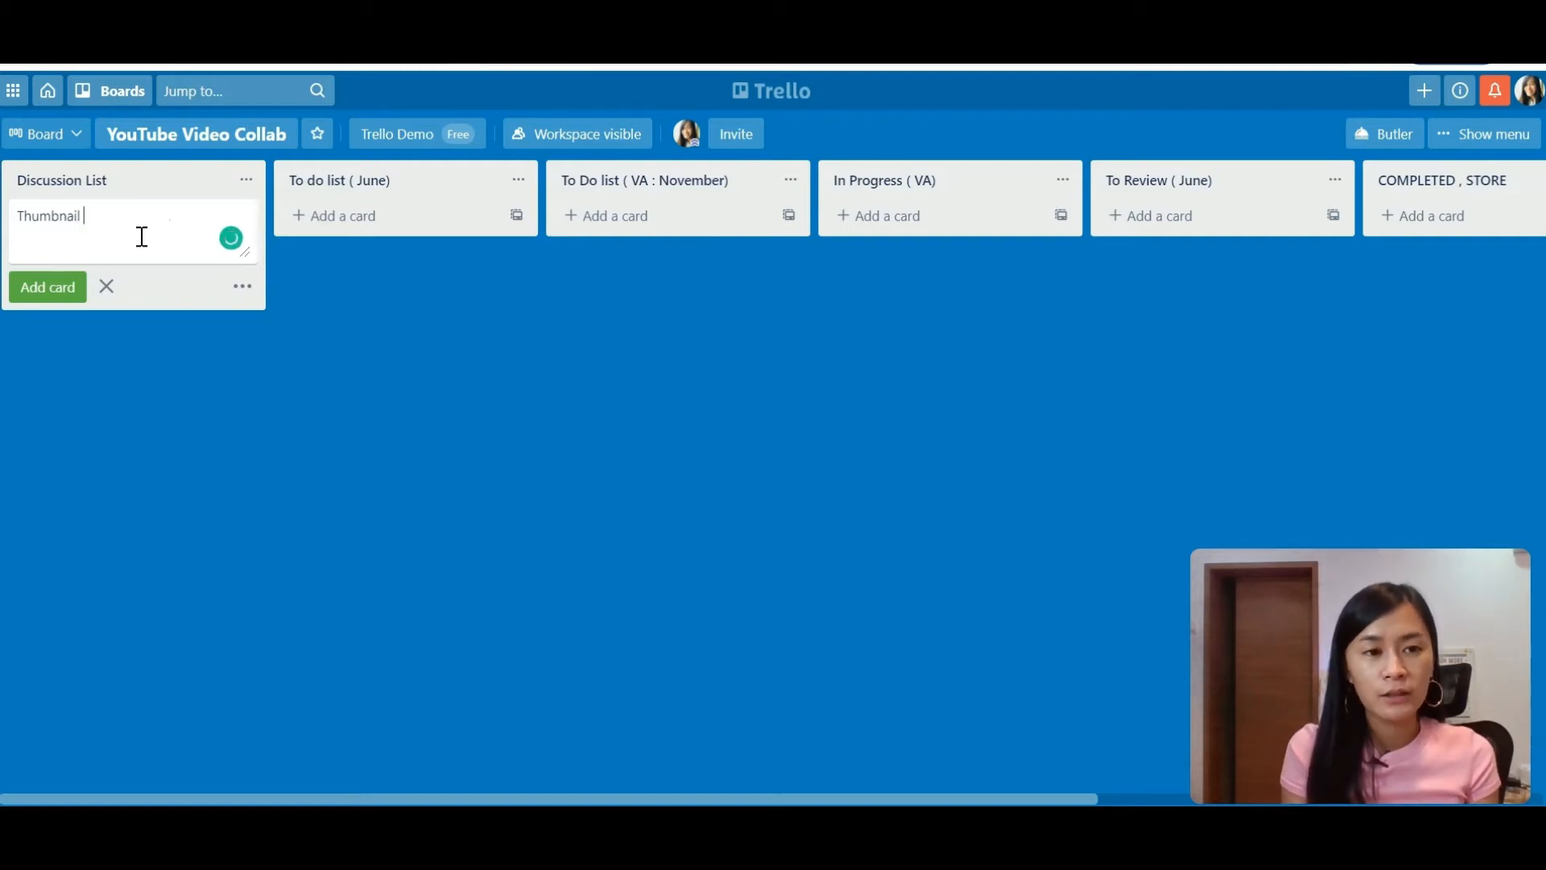
{"action": "type", "text": "design"}
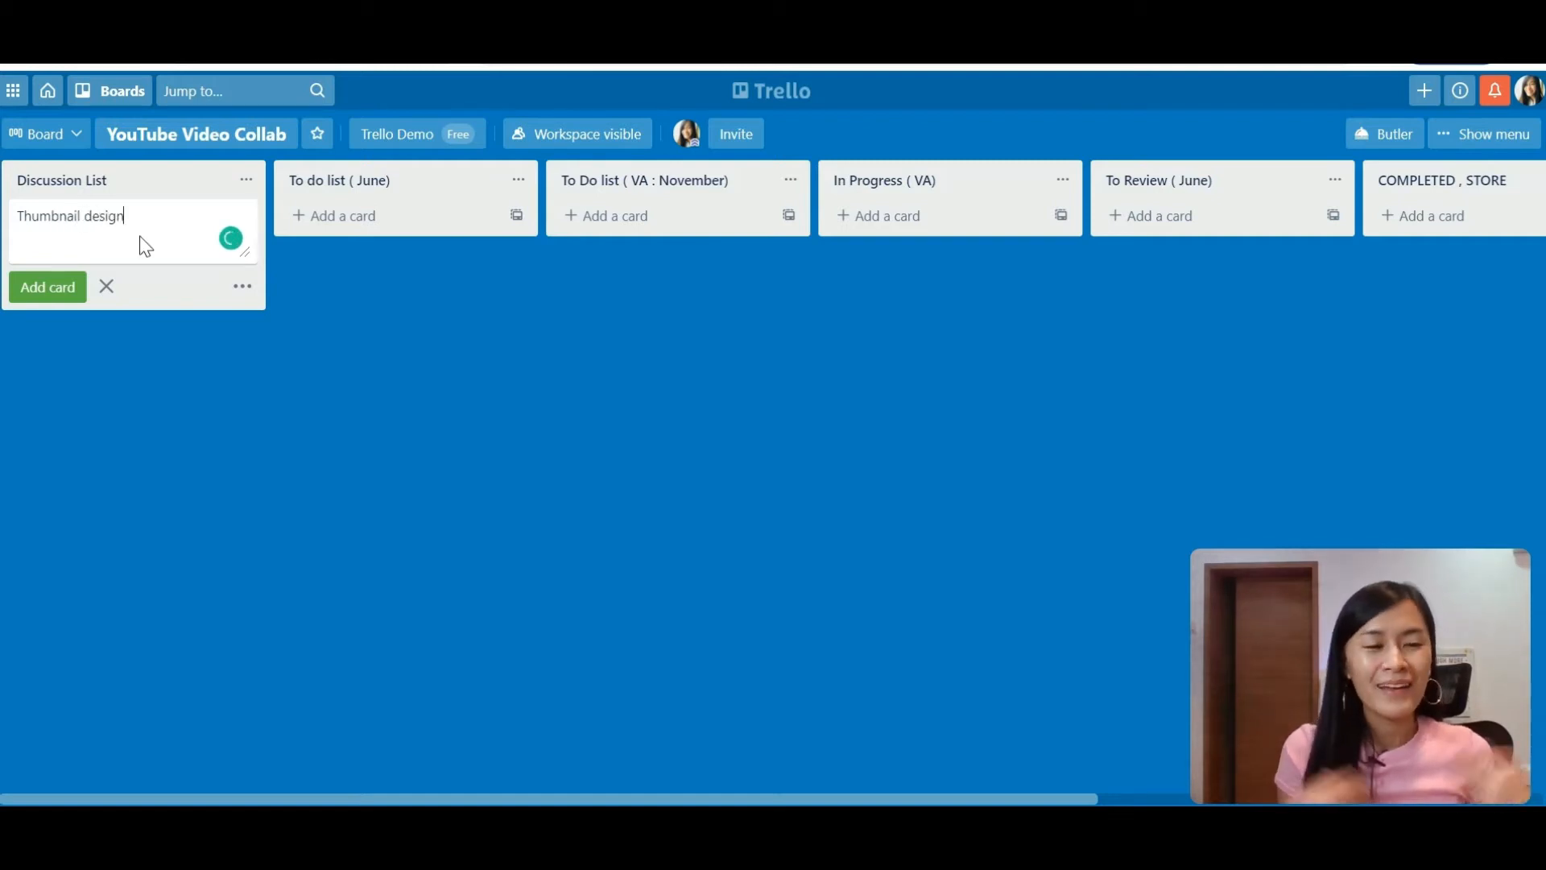
{"action": "key", "text": "Return"}
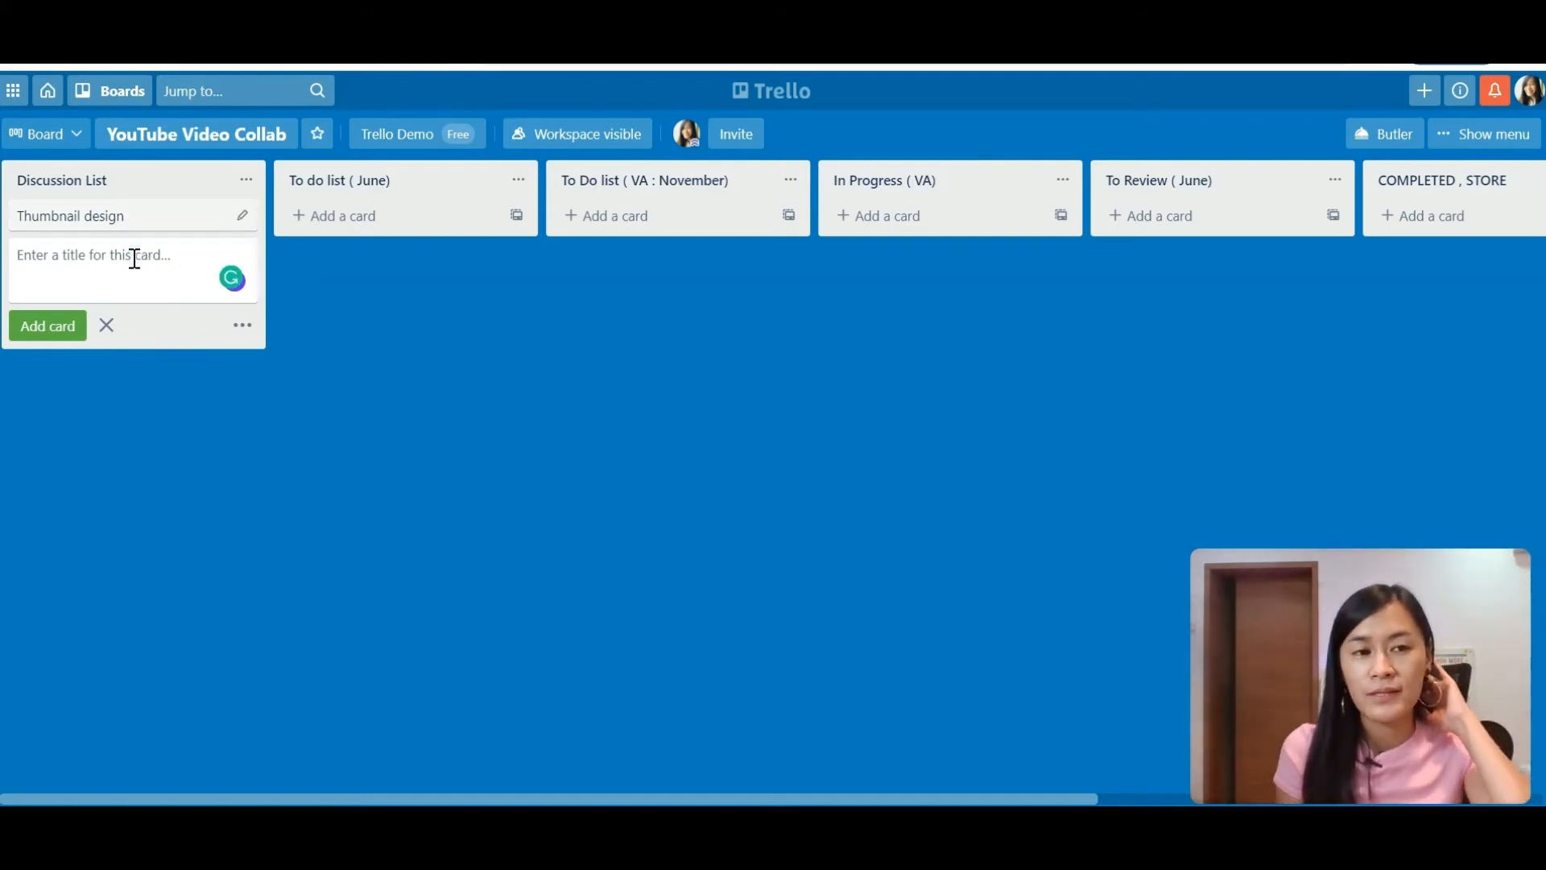
{"action": "type", "text": "Youtube "}
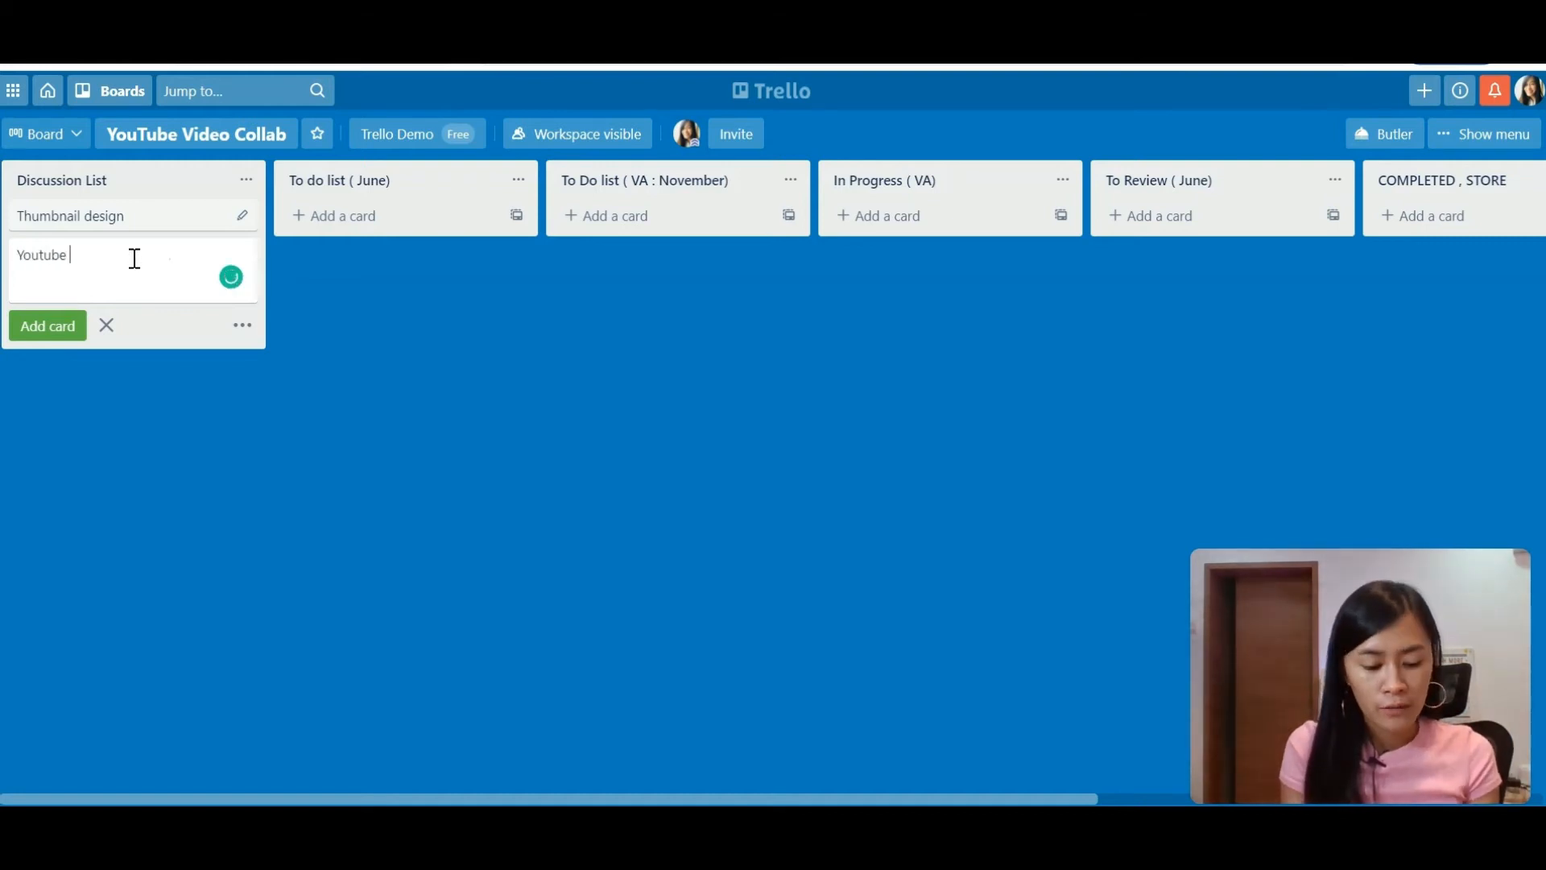
{"action": "type", "text": "descriptions"}
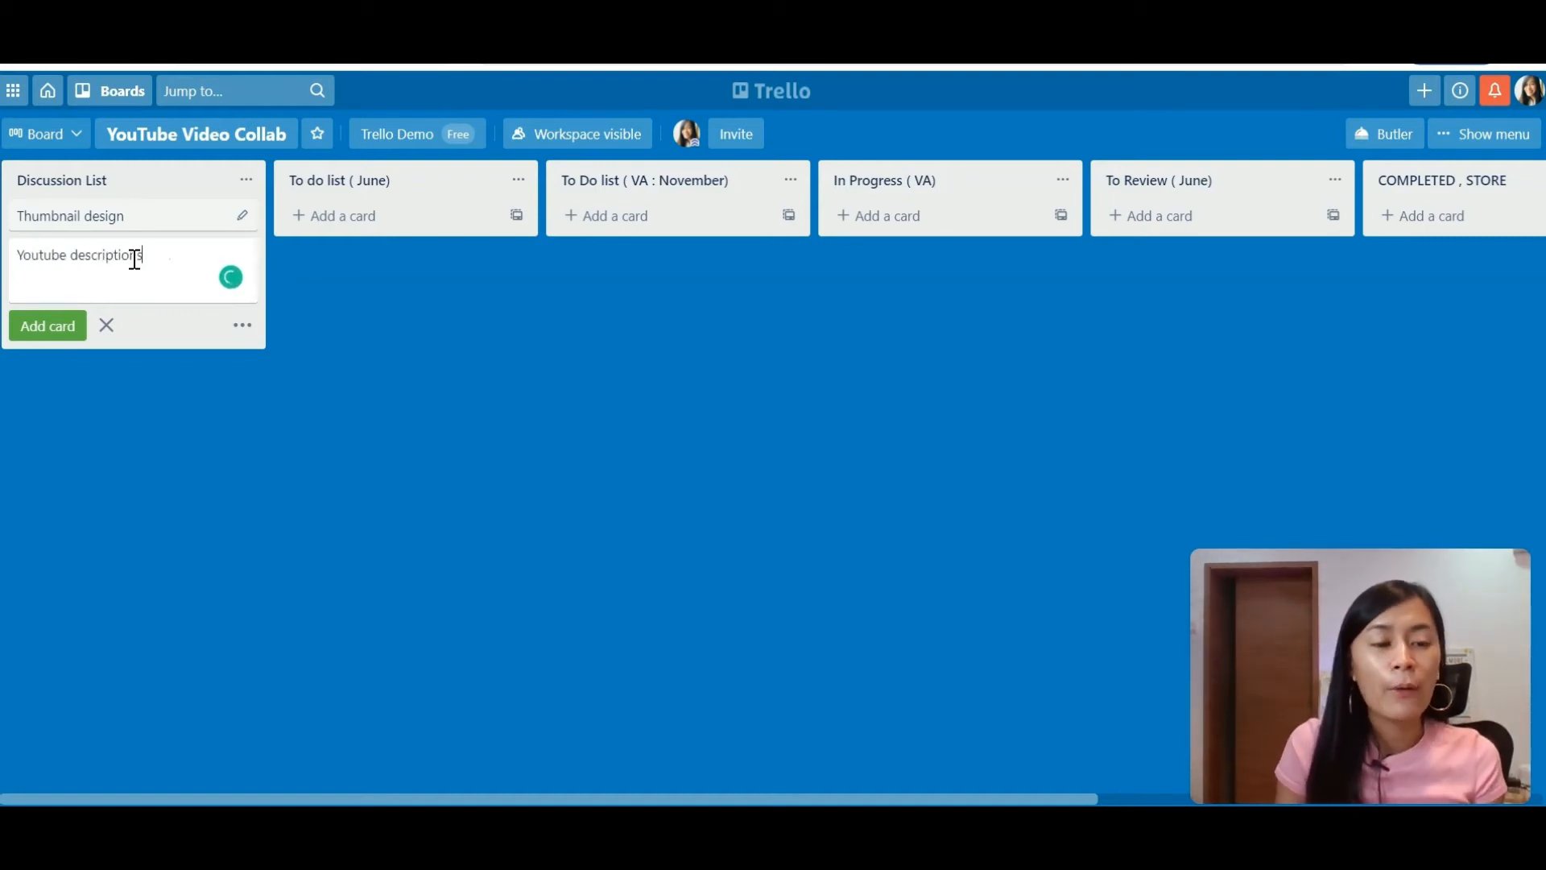
{"action": "left_click", "coordinate": [73, 258]}
{"action": "type", "text": "channel"}
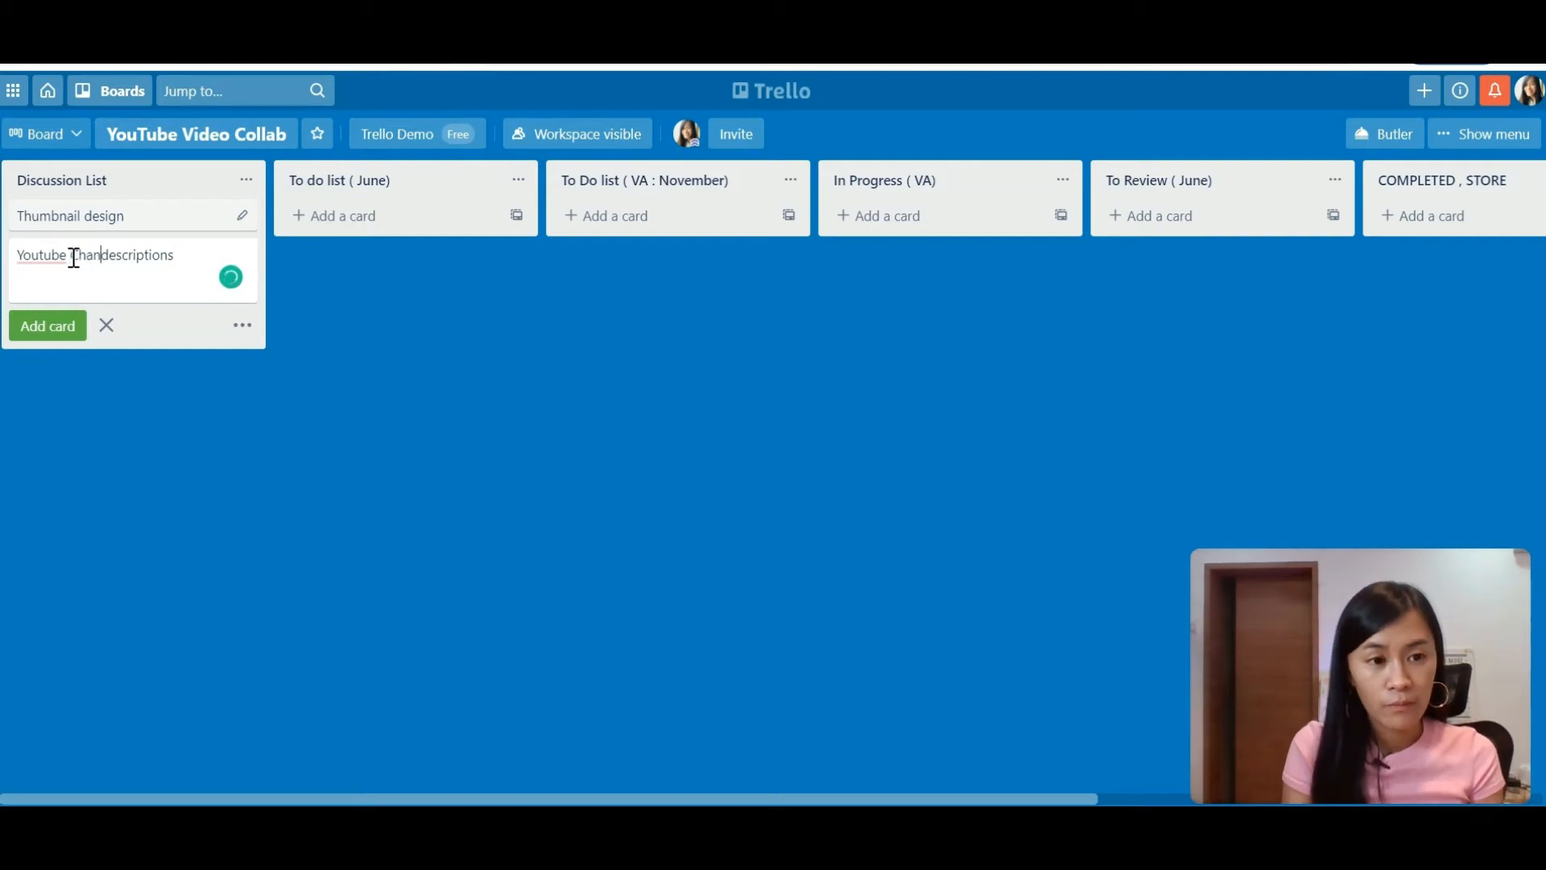
{"action": "key", "text": "Return"}
{"action": "type", "text": "T"}
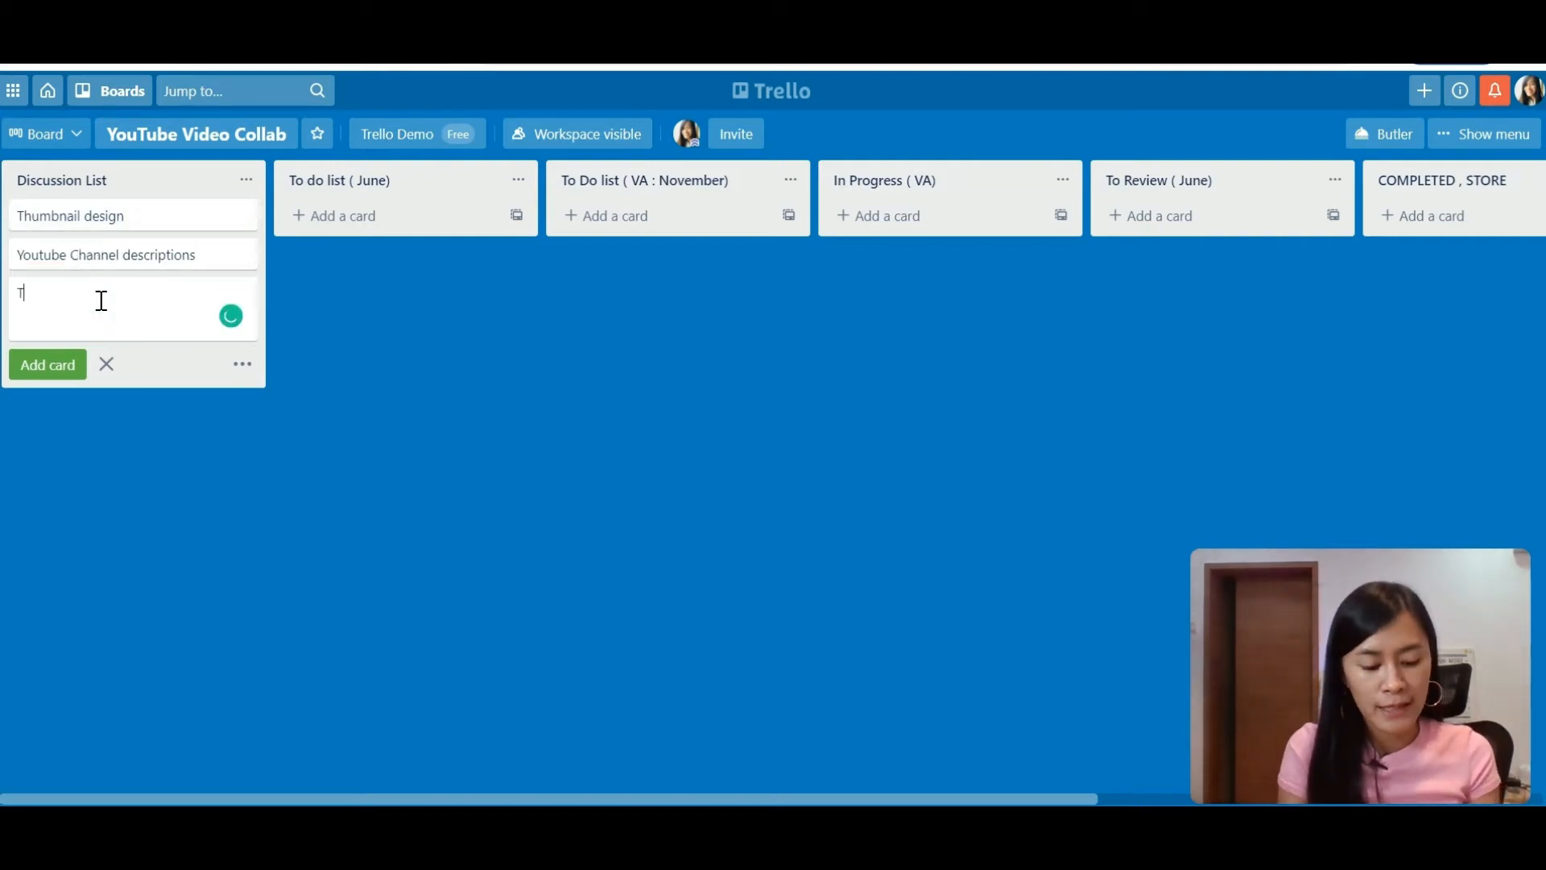
{"action": "type", "text": "ubebuddy se"}
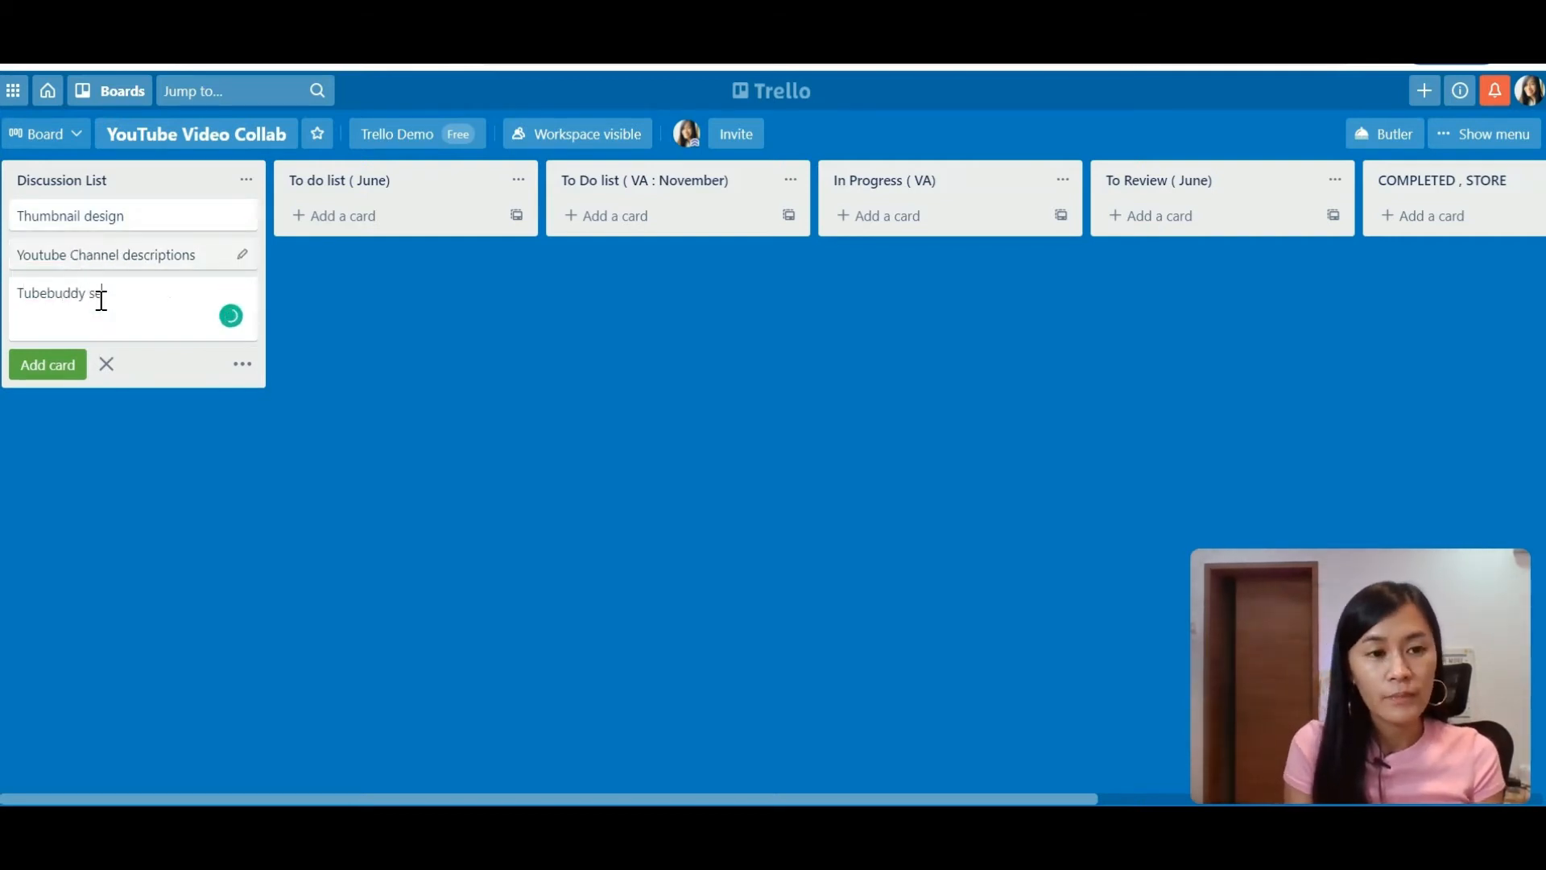
{"action": "type", "text": "tup"}
{"action": "key", "text": "Return"}
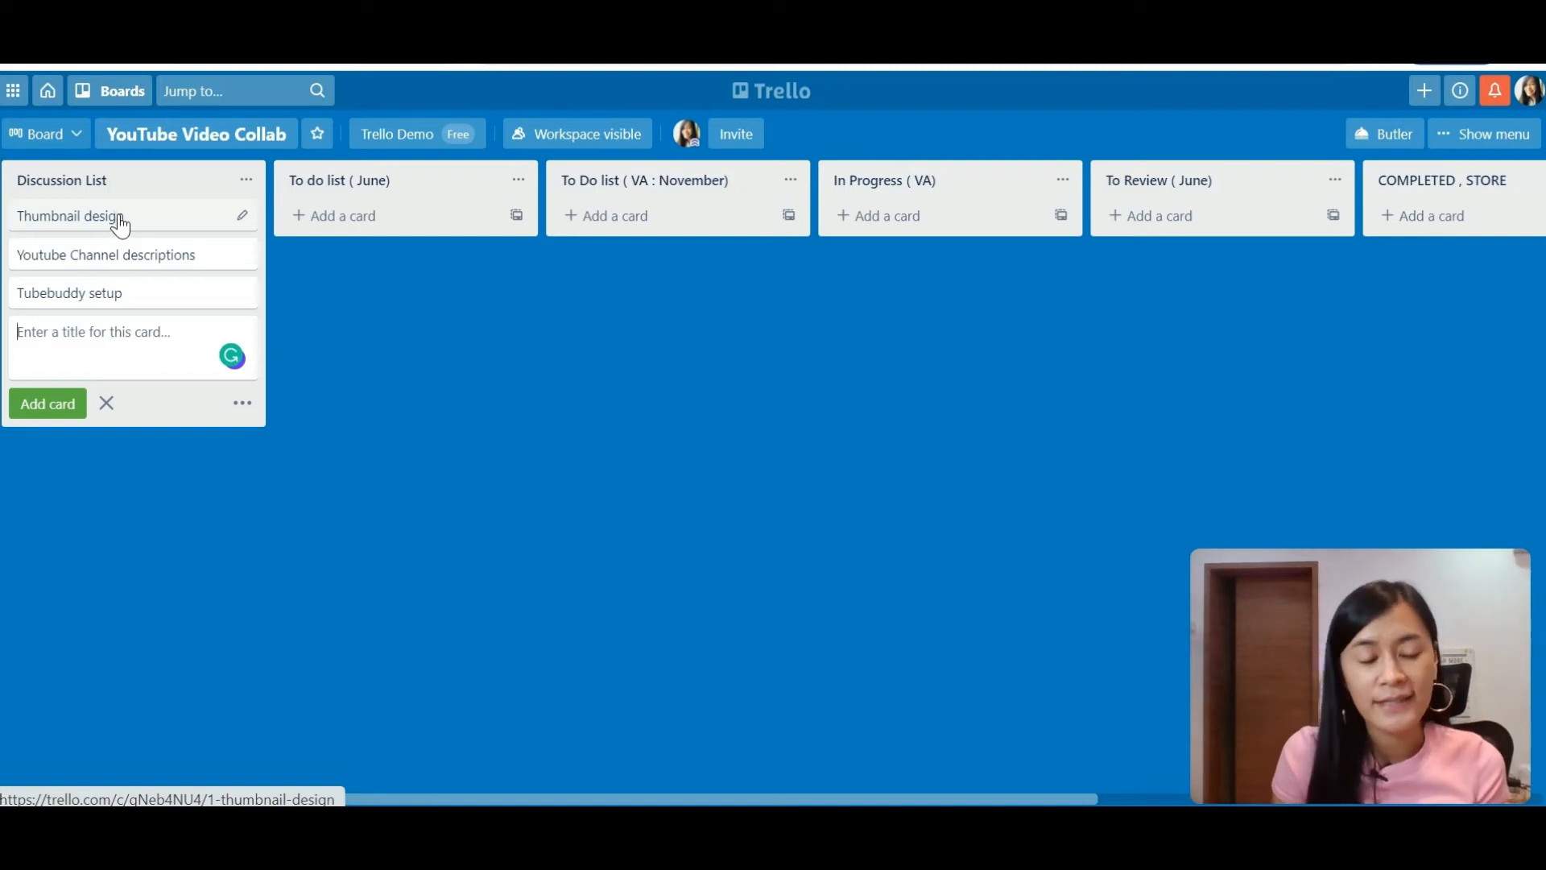
Step: Write '1)' in the Thumbnail design card's description
{"action": "left_click", "coordinate": [119, 219]}
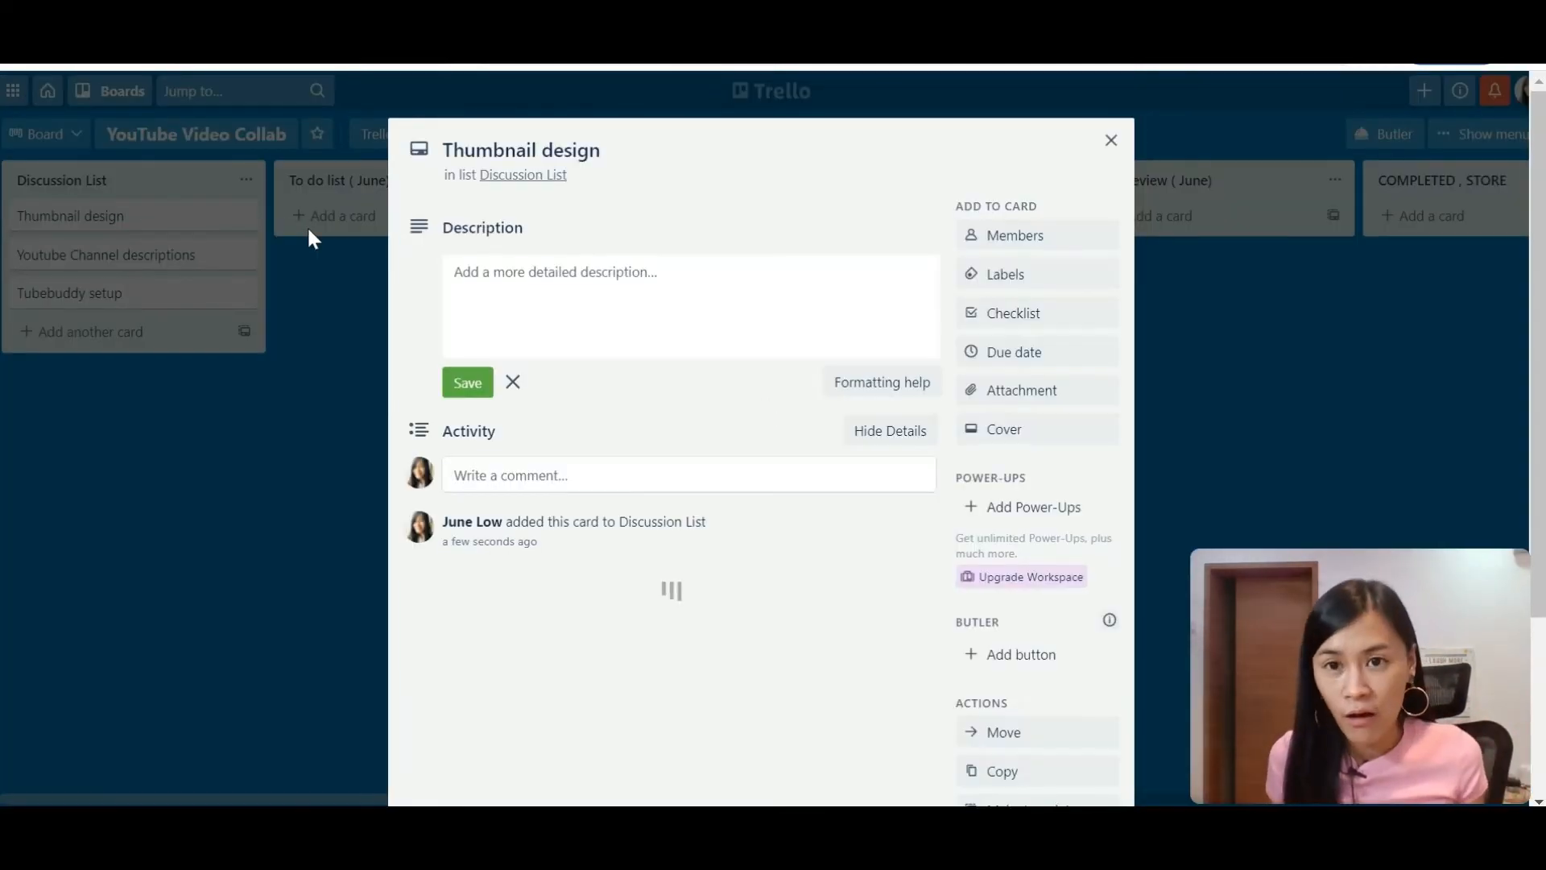
{"action": "left_click", "coordinate": [634, 297]}
{"action": "type", "text": "1)"}
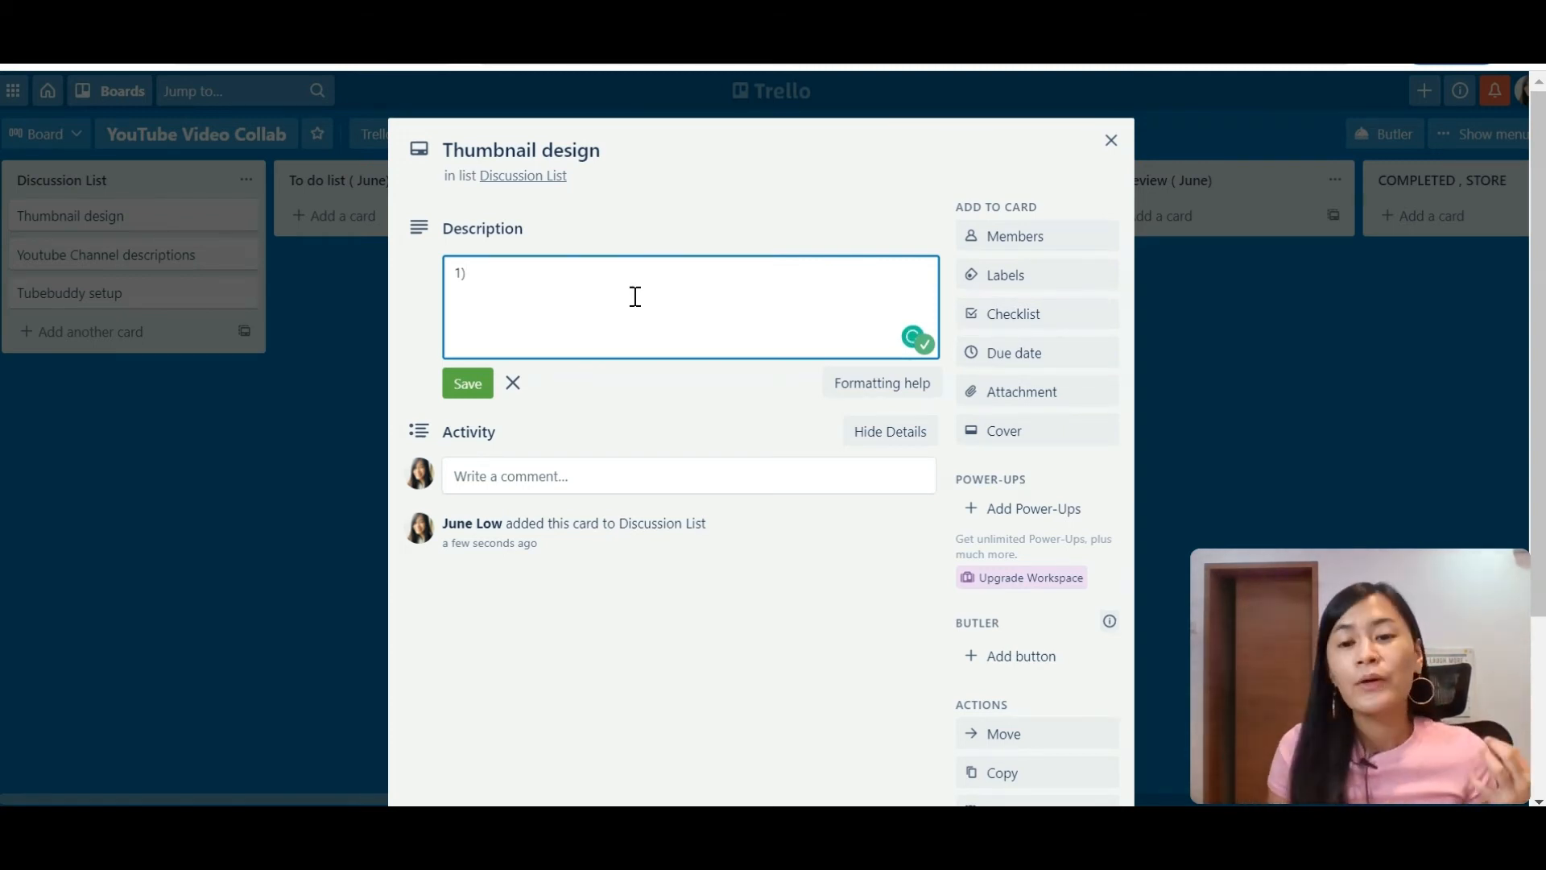
Step: Set the card's due date to April 17, 2021 at 12:00 AM
{"action": "left_click", "coordinate": [1080, 360]}
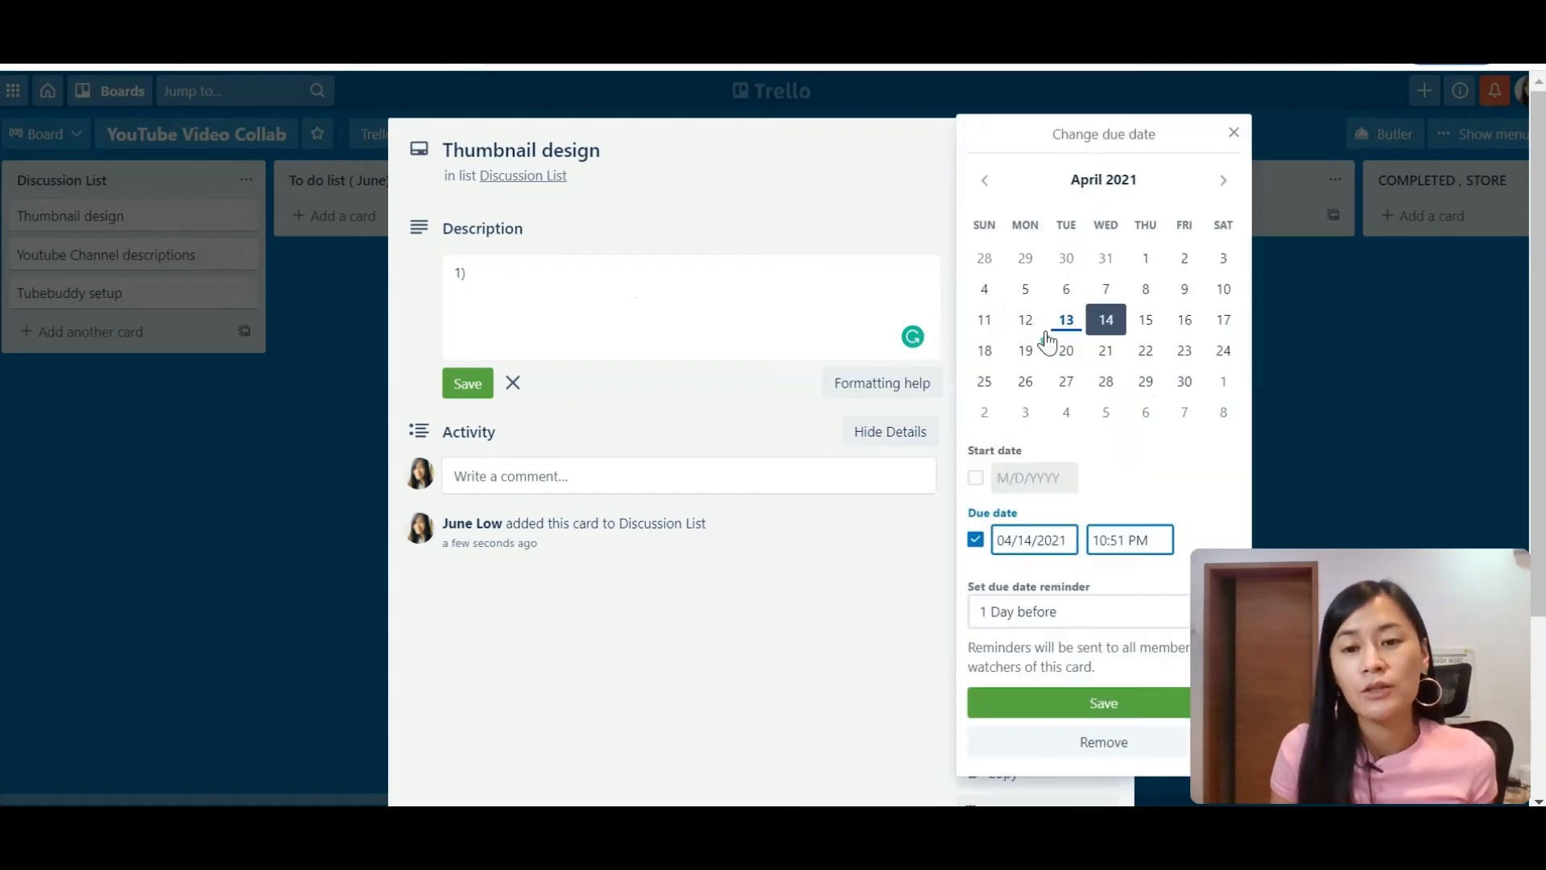
{"action": "left_click", "coordinate": [1025, 322]}
{"action": "left_click", "coordinate": [895, 226]}
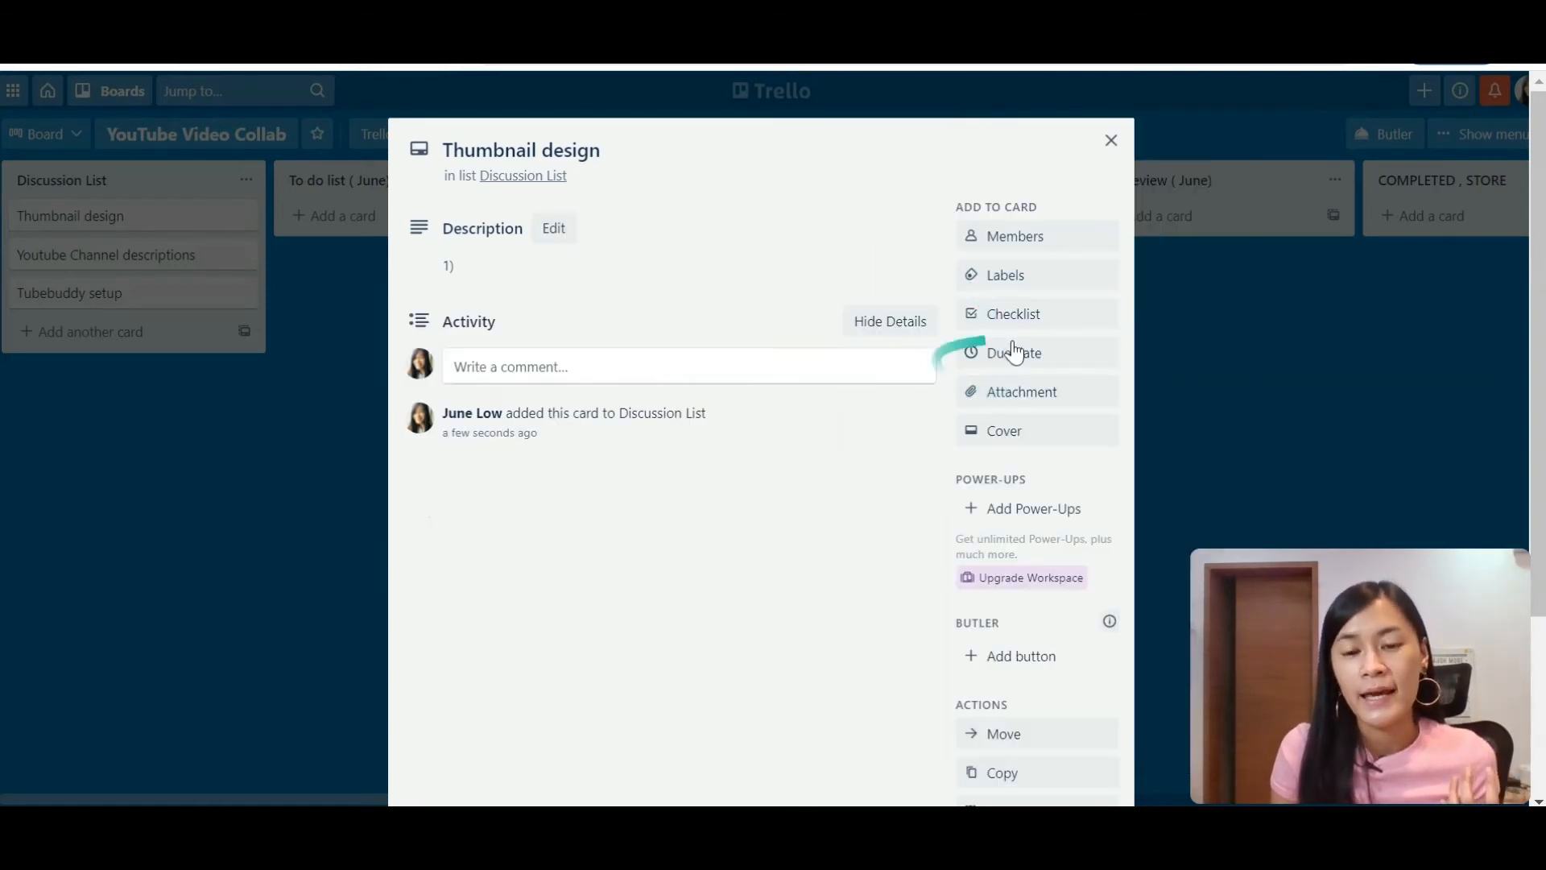
{"action": "left_click", "coordinate": [1017, 355]}
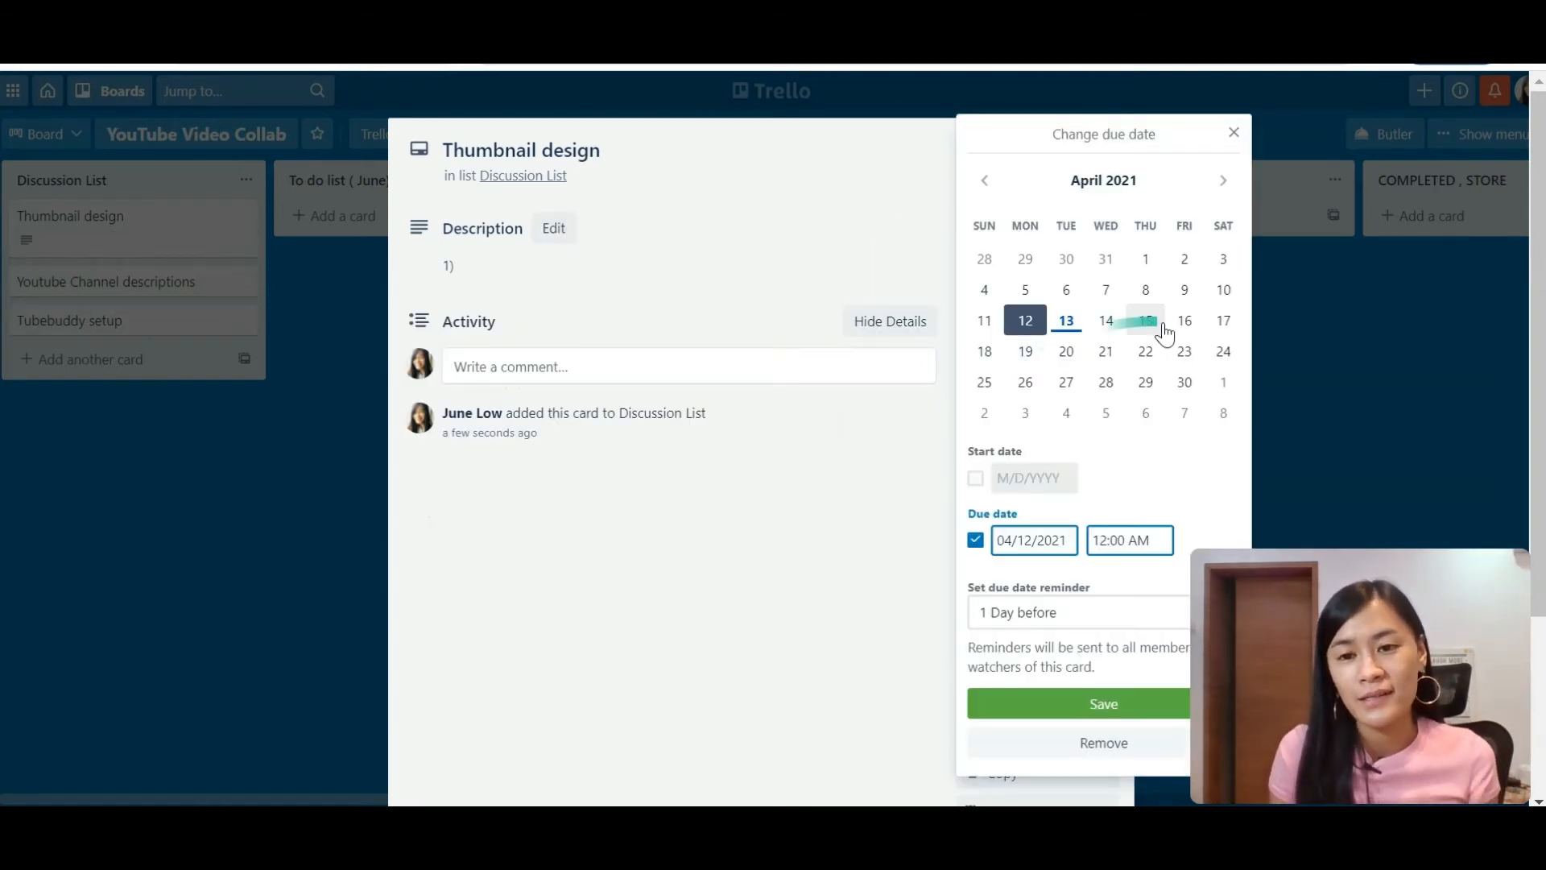
{"action": "left_click", "coordinate": [1223, 323]}
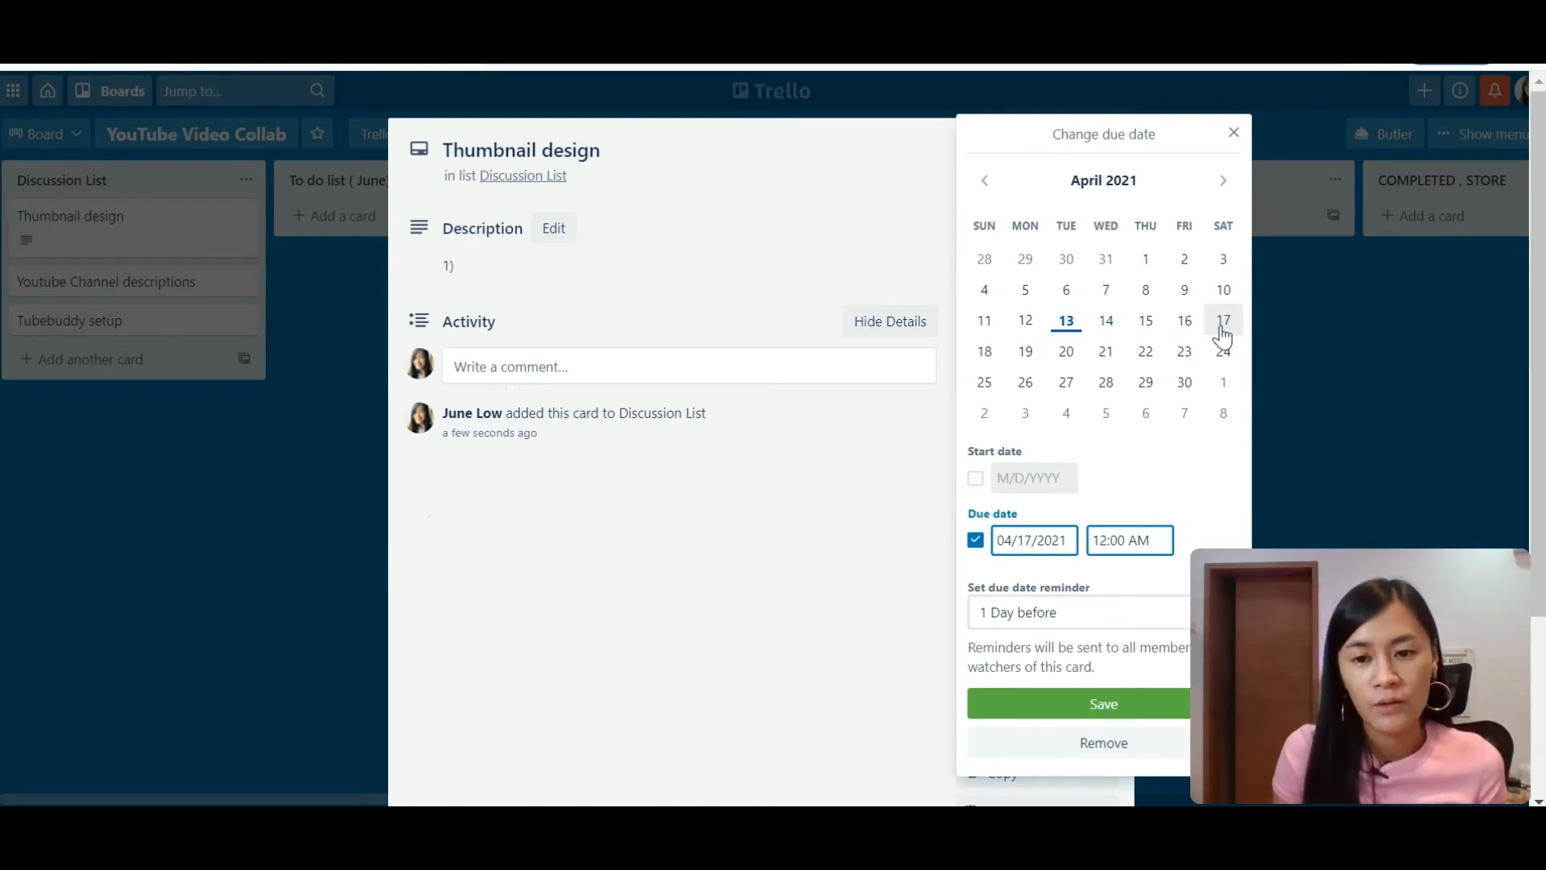
{"action": "mouse_move", "coordinate": [1330, 565]}
{"action": "left_mouse_down"}
{"action": "mouse_move", "coordinate": [1402, 567]}
{"action": "mouse_move", "coordinate": [1369, 563]}
{"action": "left_mouse_up"}
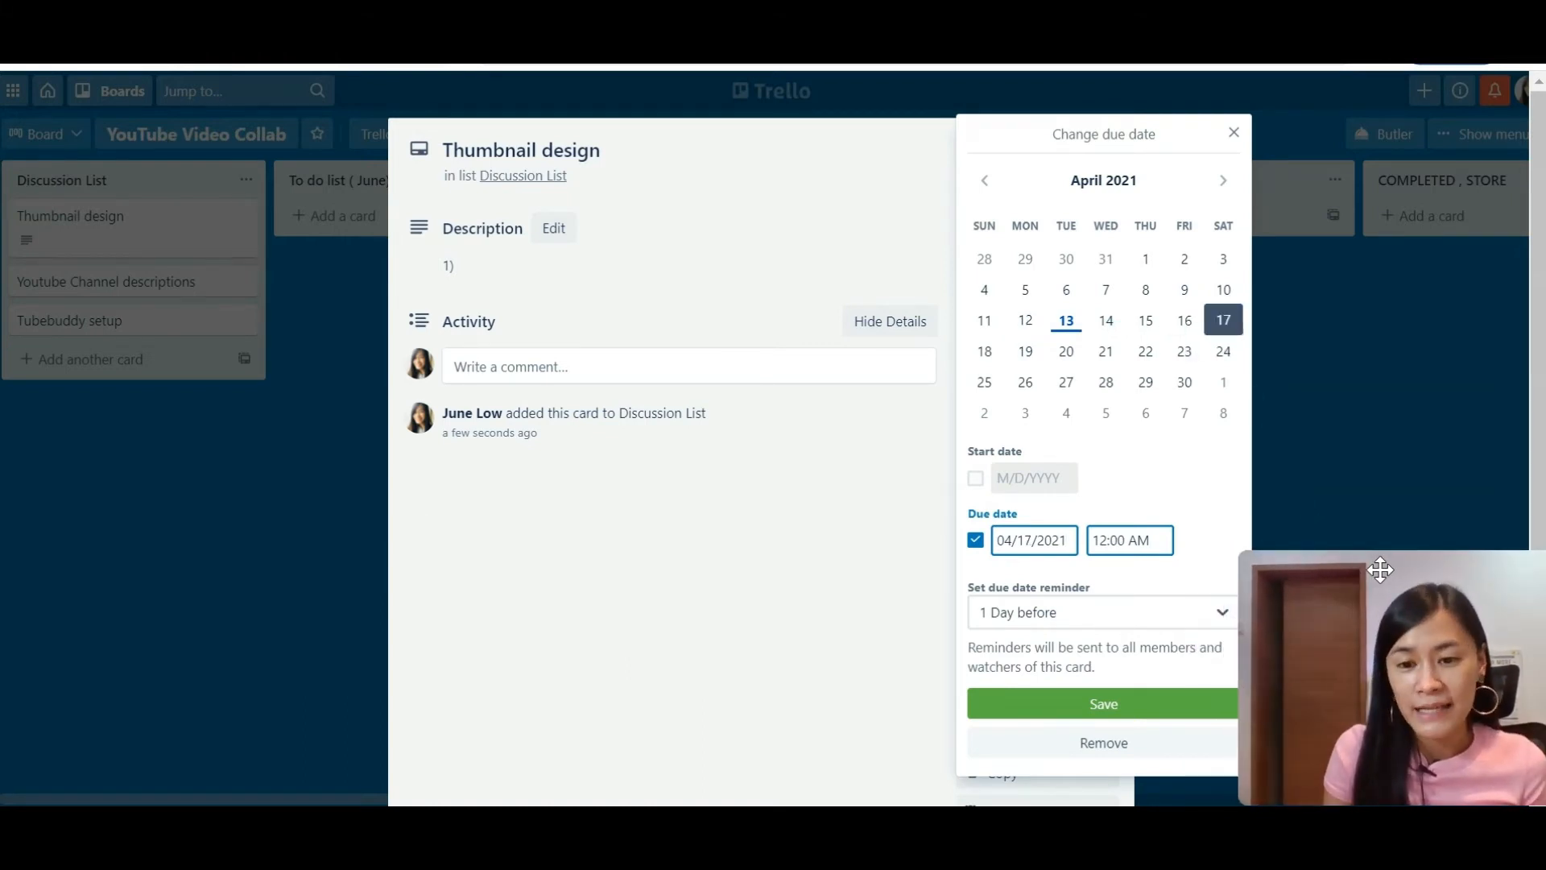
{"action": "left_click", "coordinate": [1157, 616]}
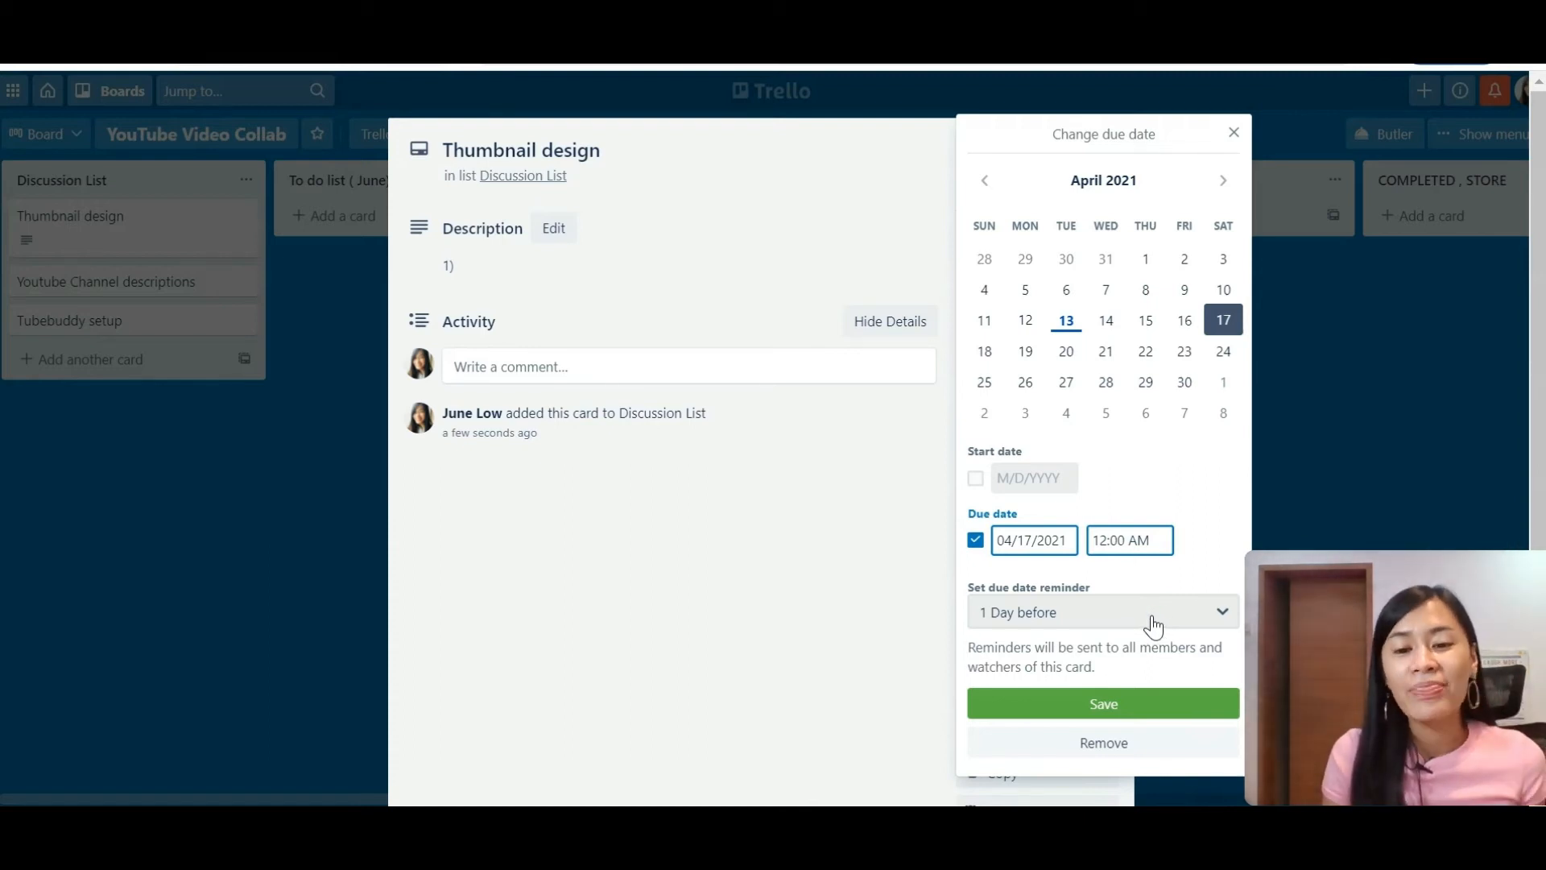
{"action": "left_click", "coordinate": [1153, 624]}
{"action": "left_click", "coordinate": [1212, 519]}
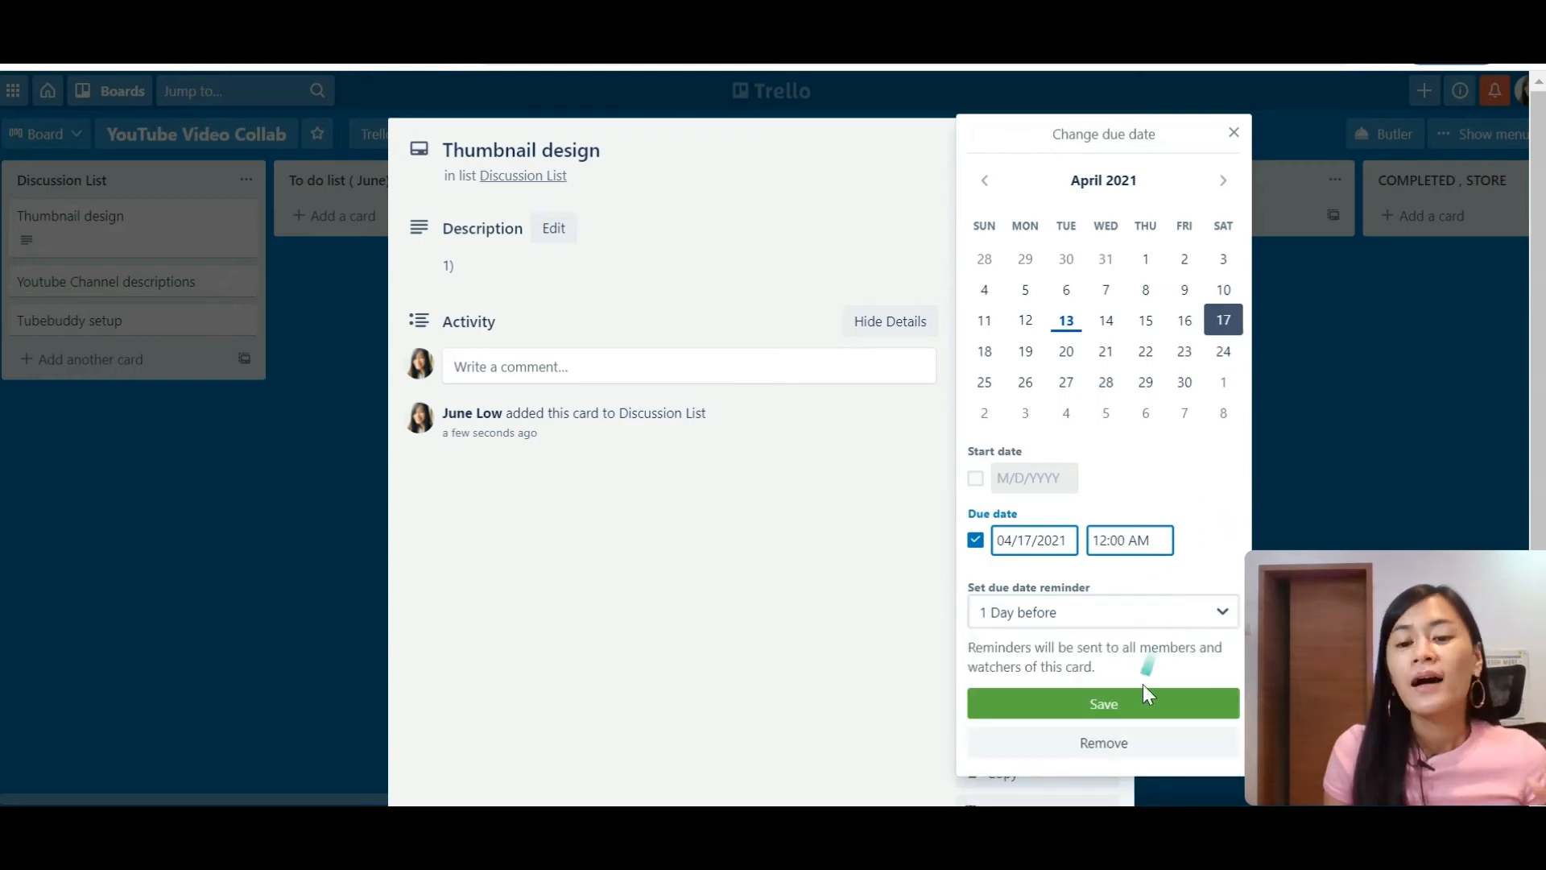
{"action": "left_click", "coordinate": [1079, 711]}
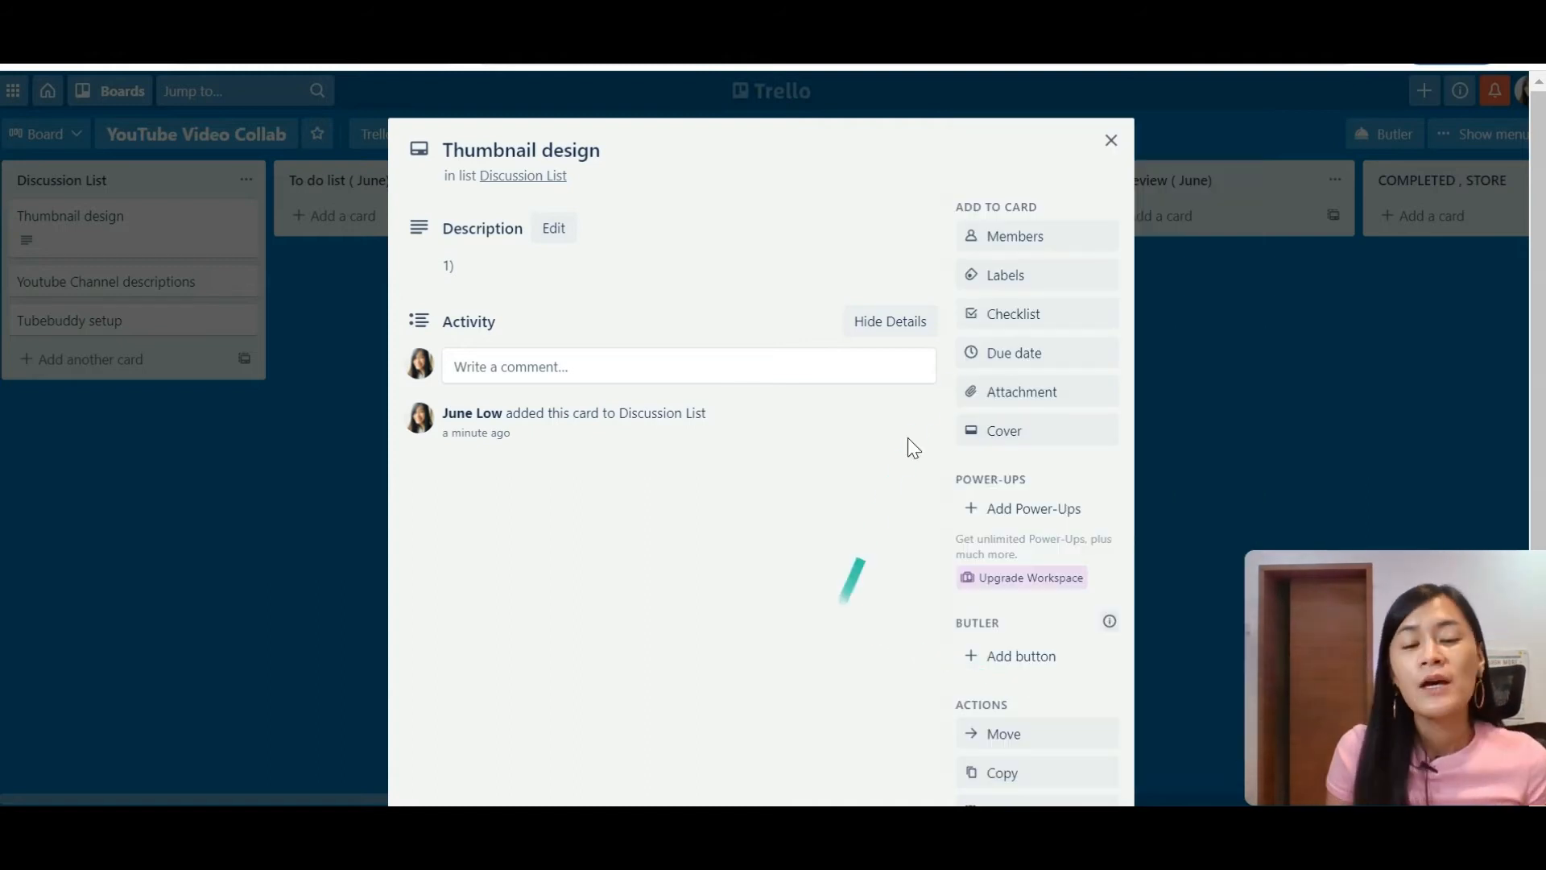
Step: Rename the red label to URGENT
{"action": "left_click", "coordinate": [1046, 275]}
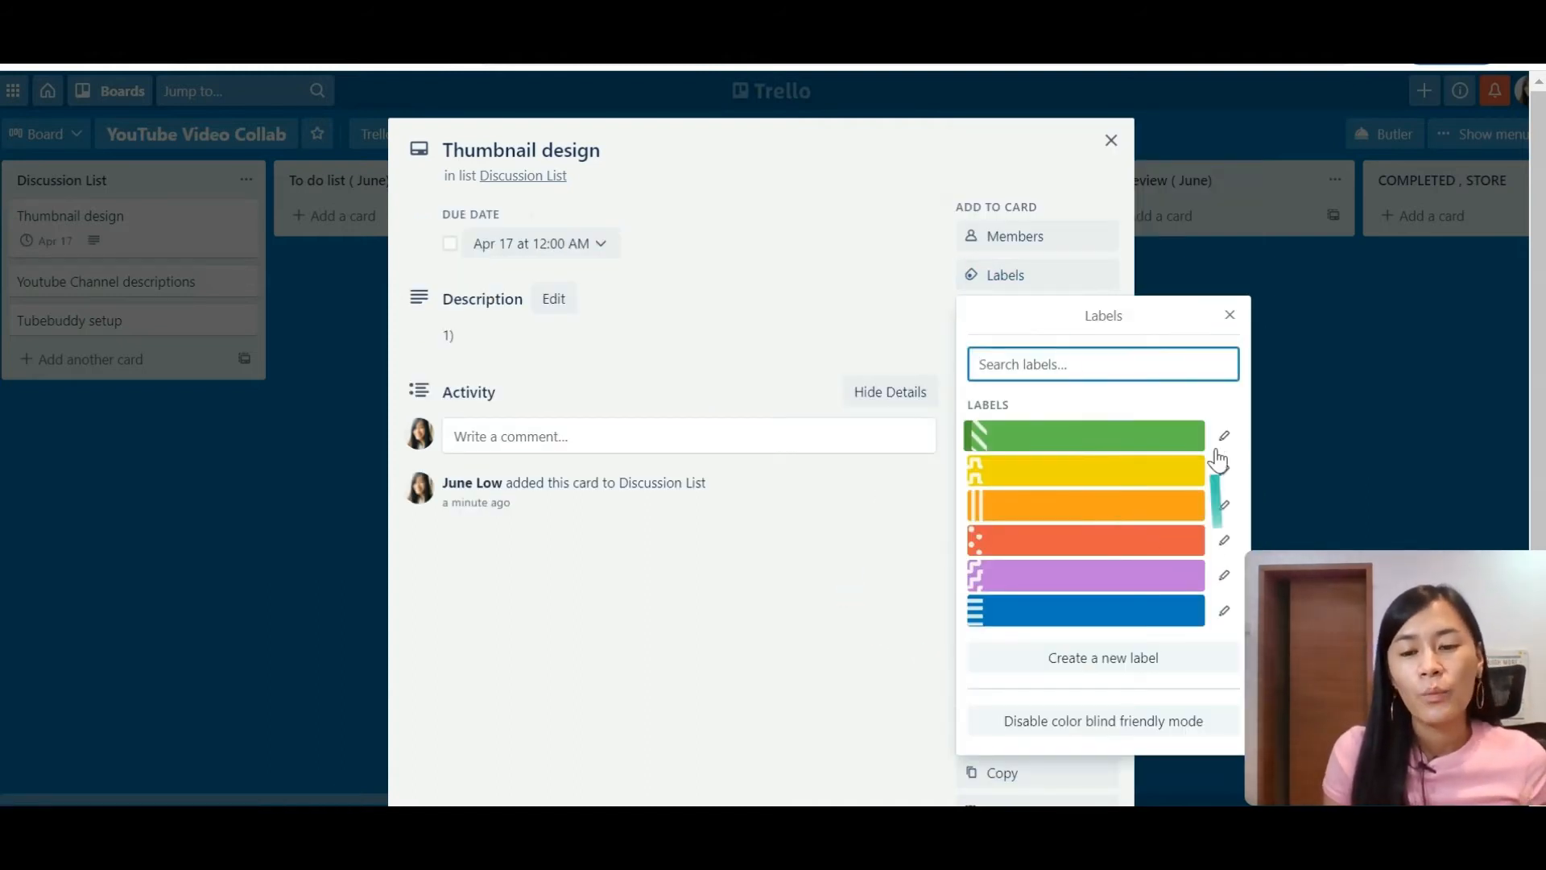
{"action": "left_click", "coordinate": [1224, 540]}
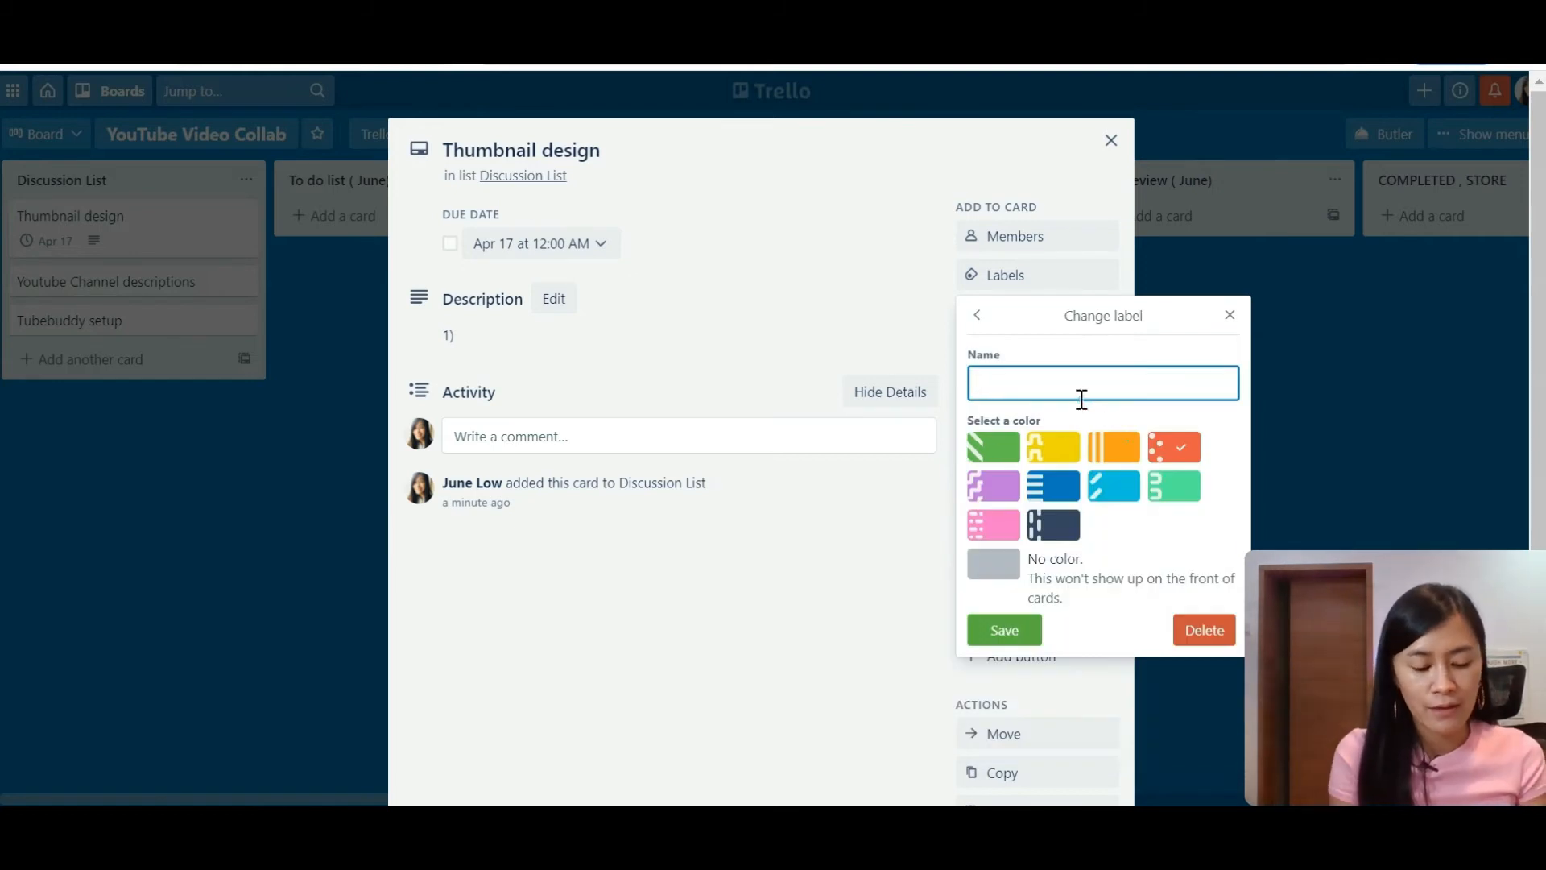
{"action": "type", "text": "URGENT"}
{"action": "key", "text": "Return"}
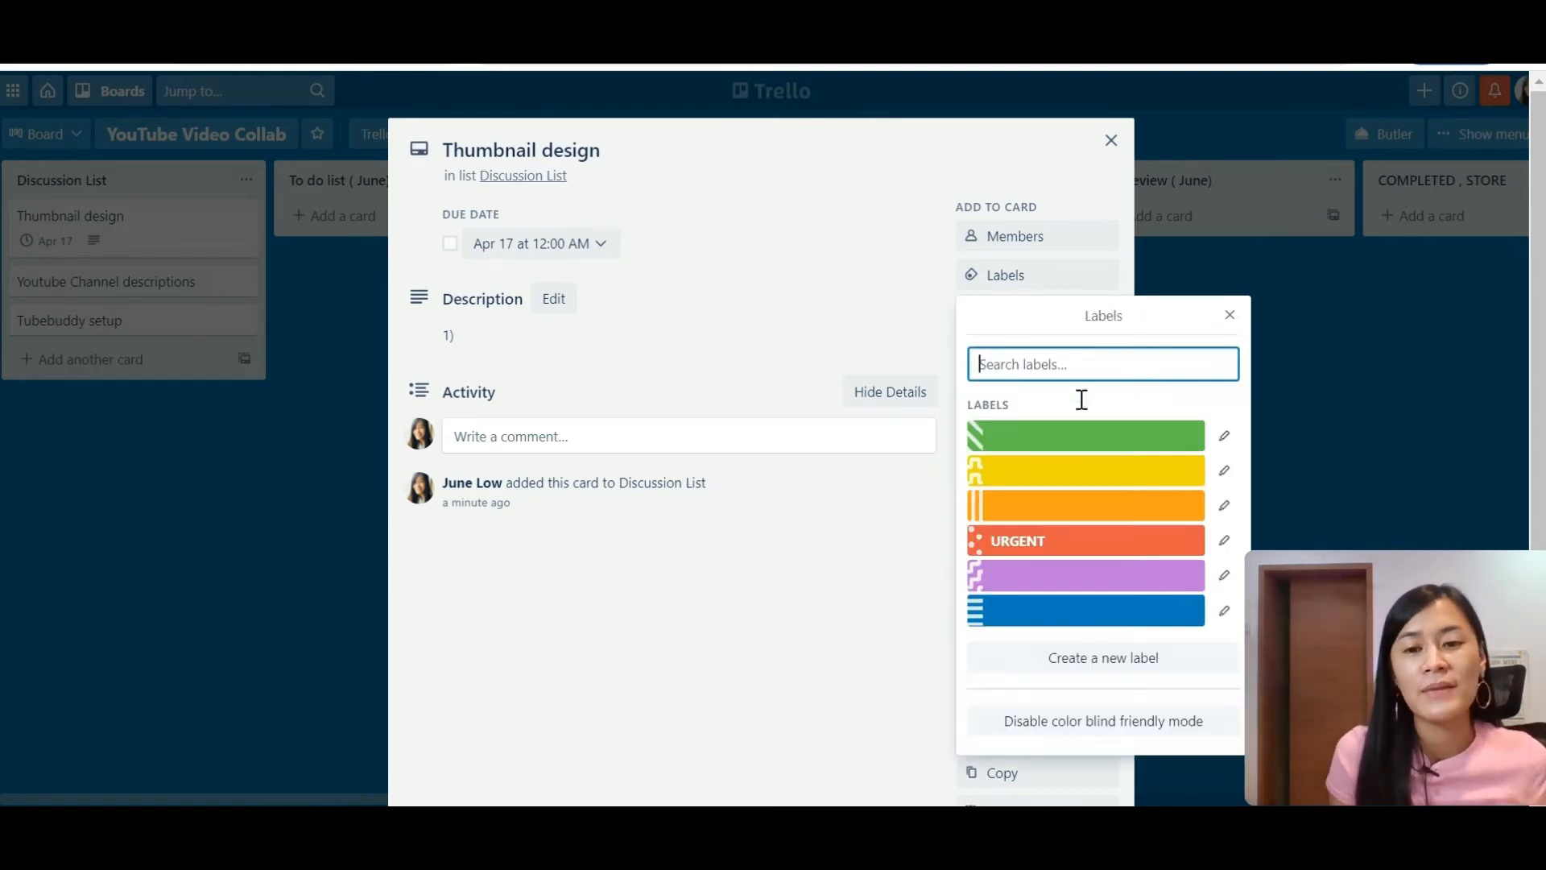
Step: Rename the orange label to IMPORTANT and tag the card URGENT
{"action": "left_click", "coordinate": [1224, 505]}
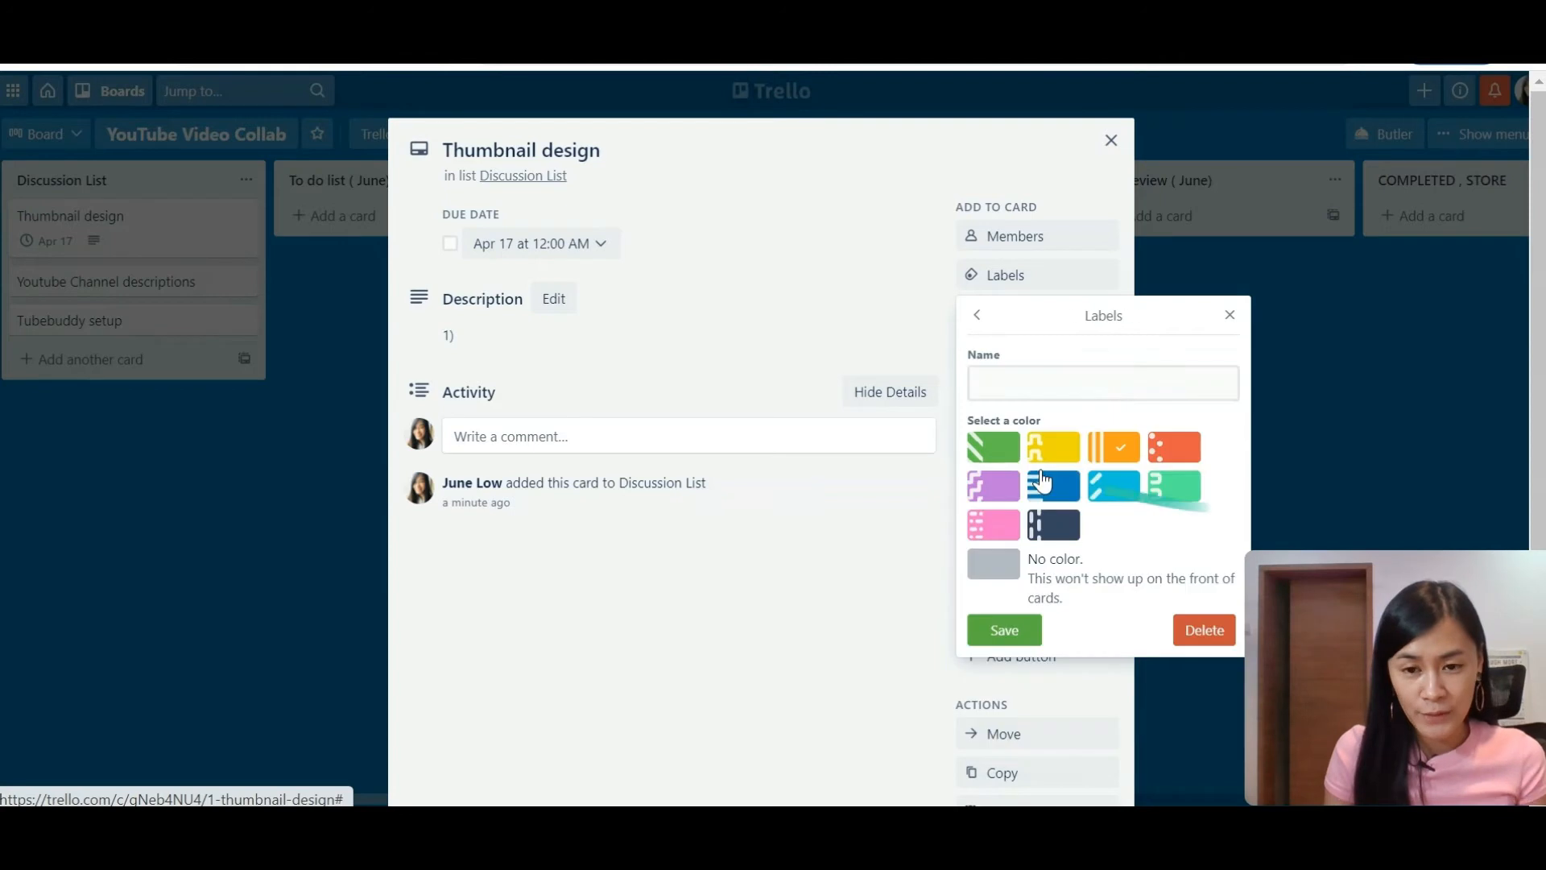
{"action": "left_click", "coordinate": [1001, 382]}
{"action": "type", "text": "IMPOR"}
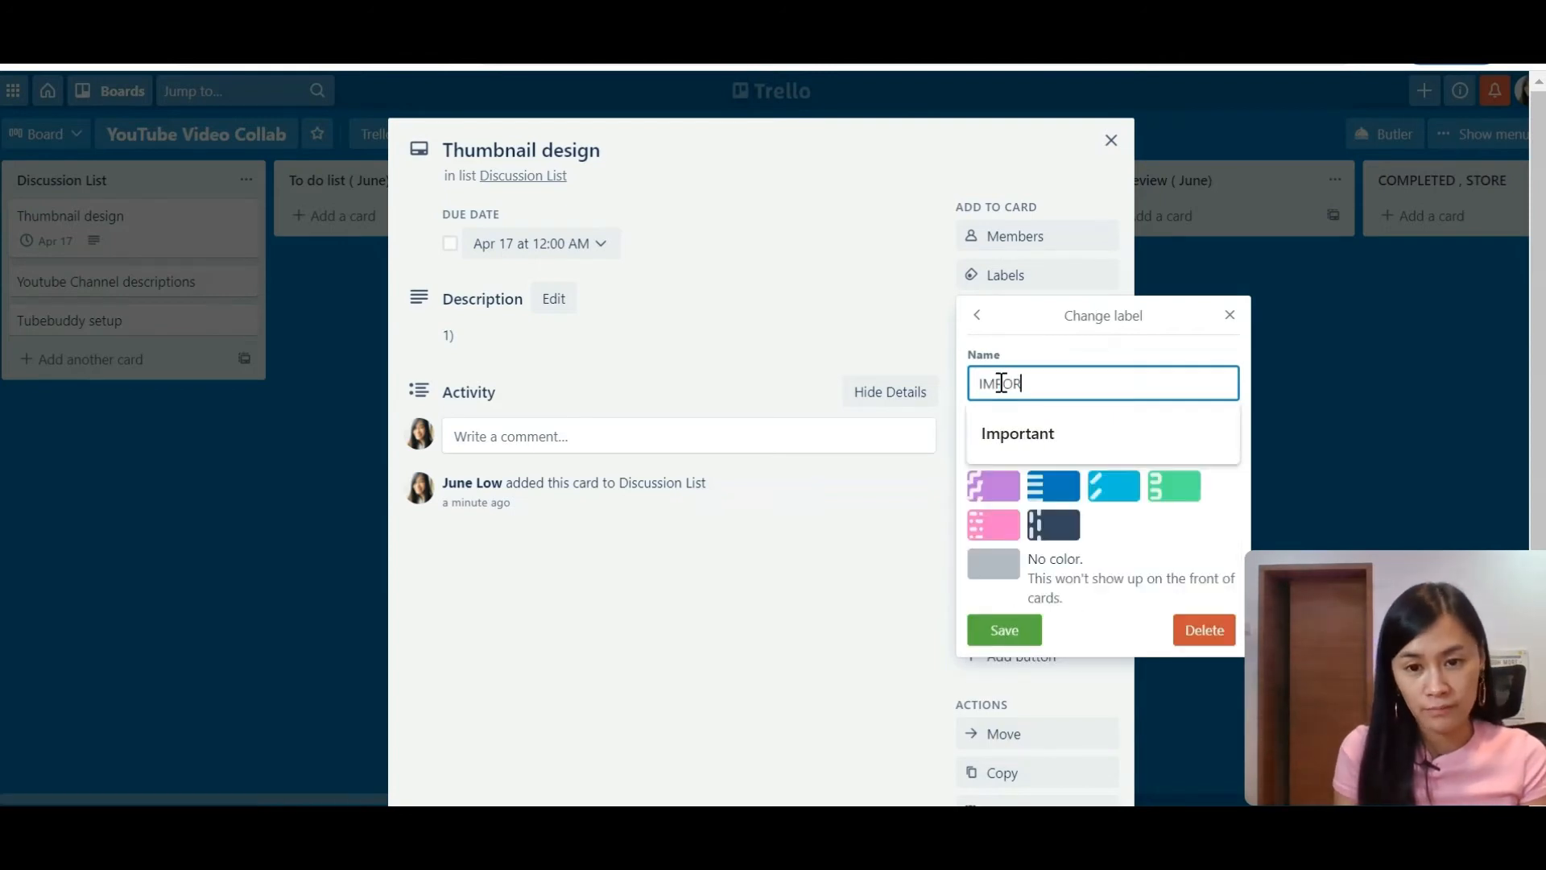
{"action": "type", "text": "TANT"}
{"action": "key", "text": "Return"}
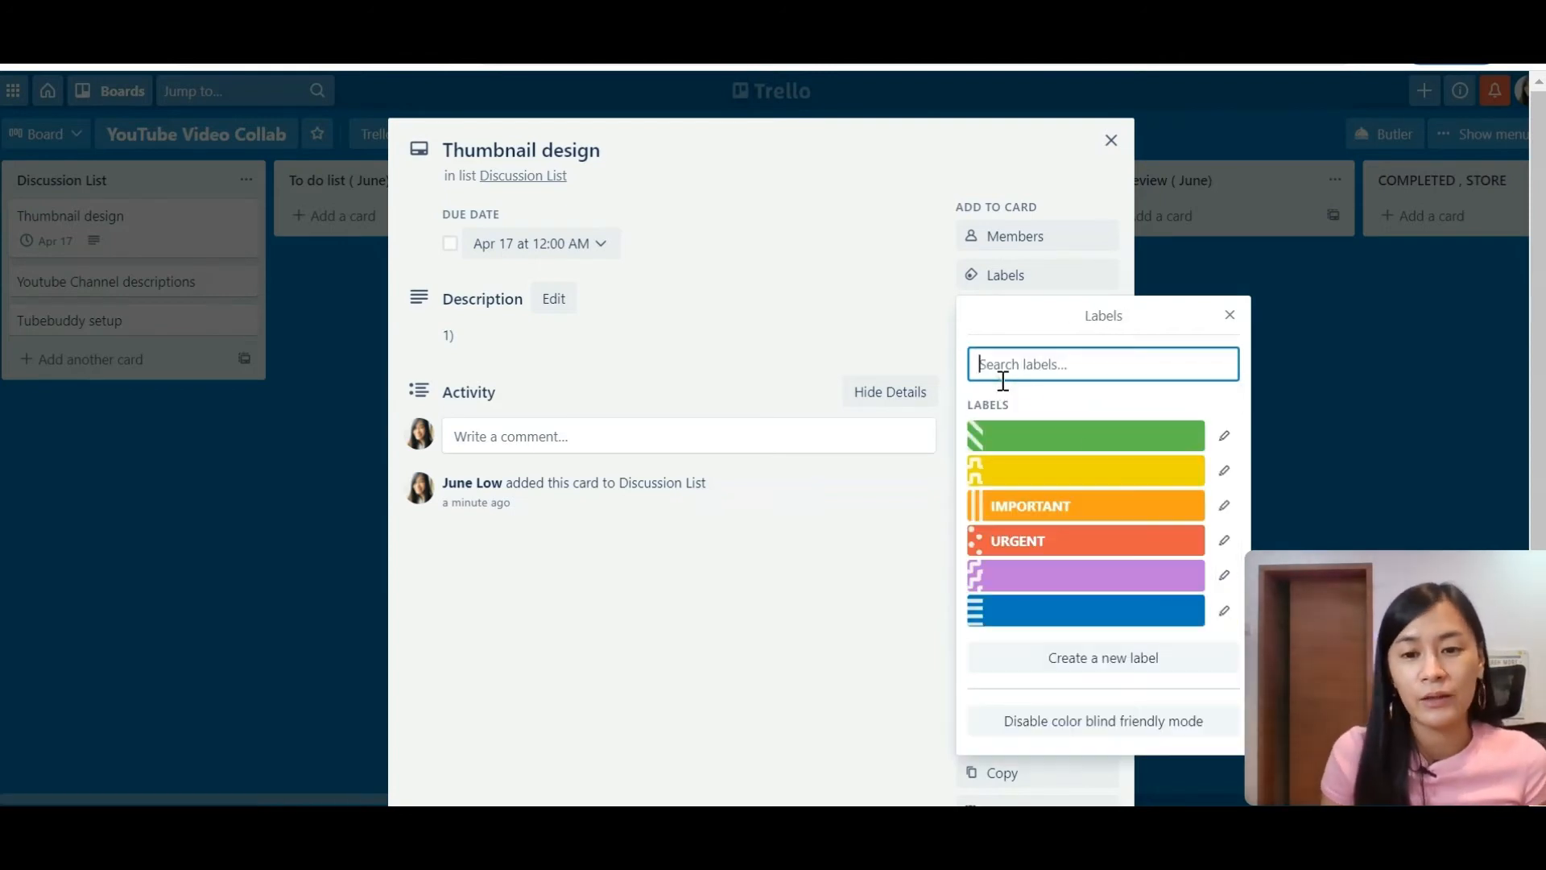
{"action": "left_click", "coordinate": [1039, 544]}
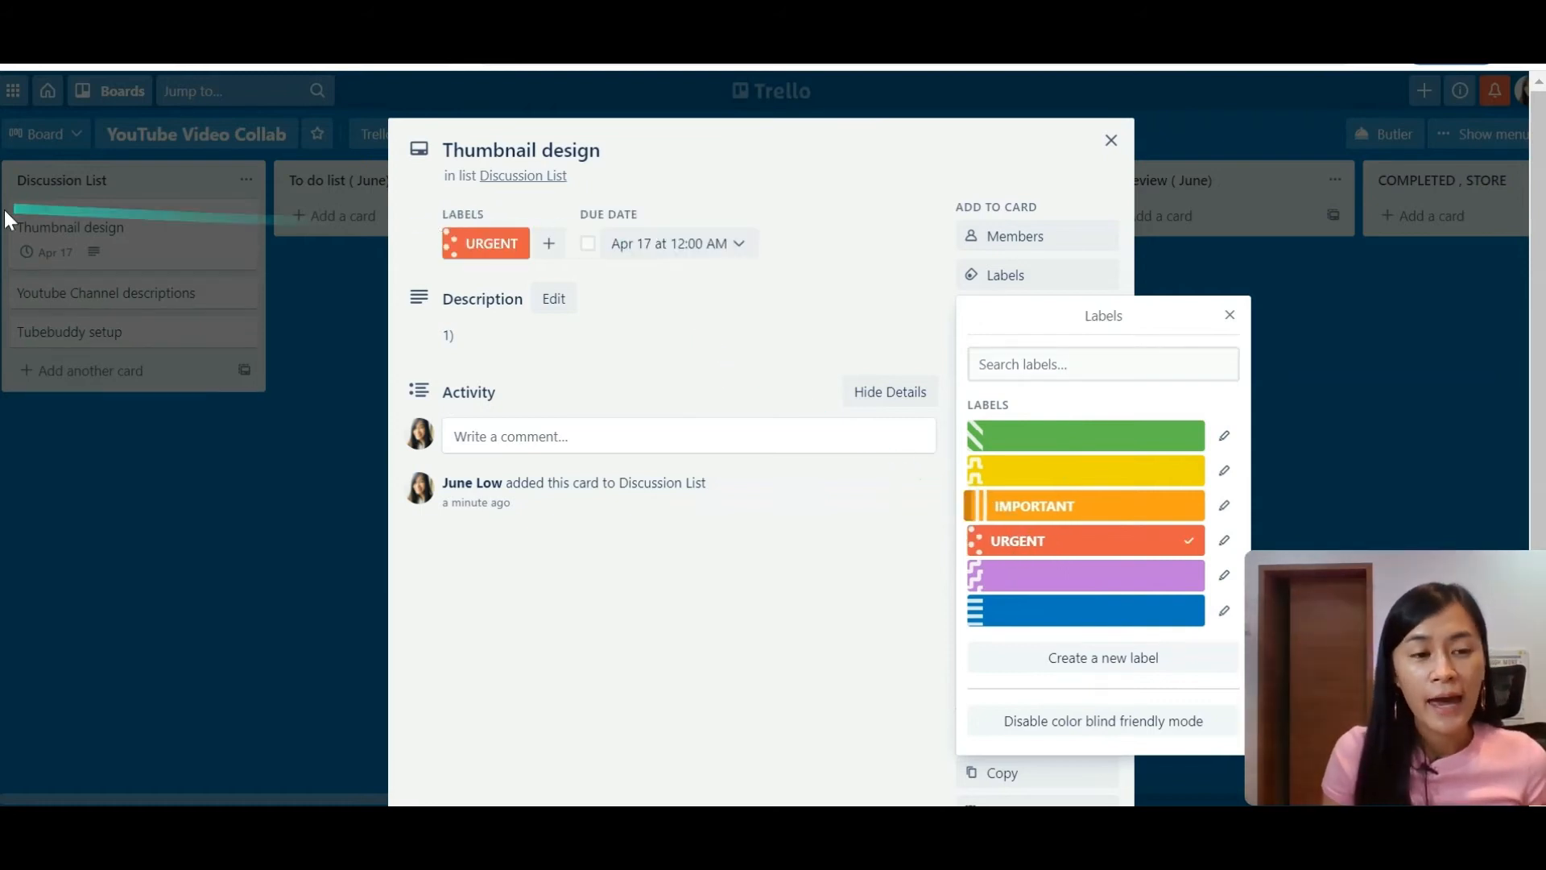
{"action": "left_click", "coordinate": [1110, 140]}
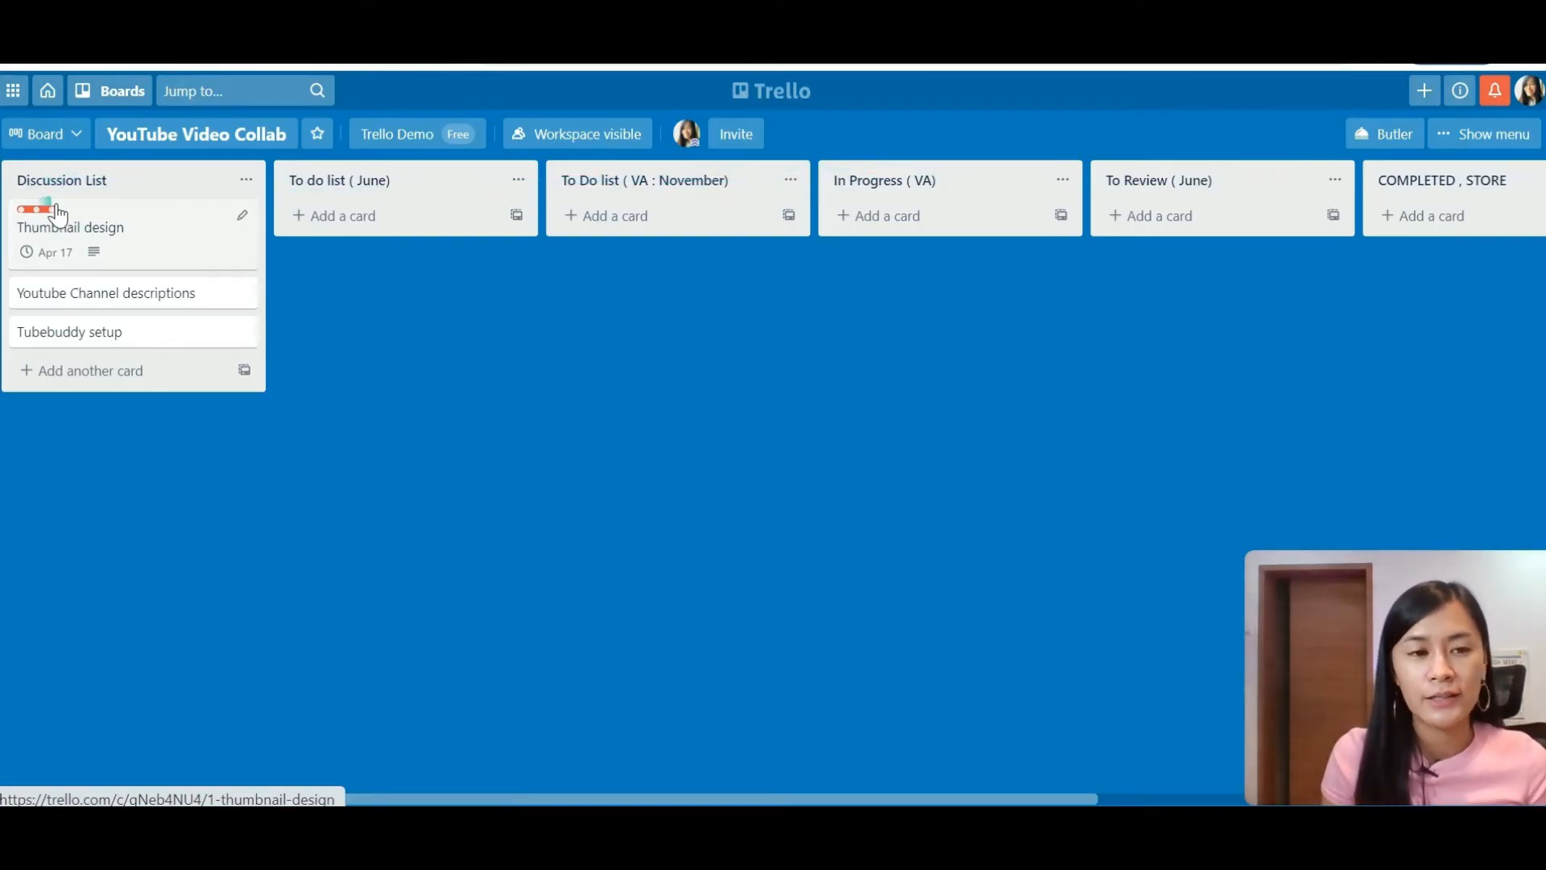
Step: Draft a comment mentioning the board member with 'Pls check this out', then view attachment sources
{"action": "left_click", "coordinate": [110, 222]}
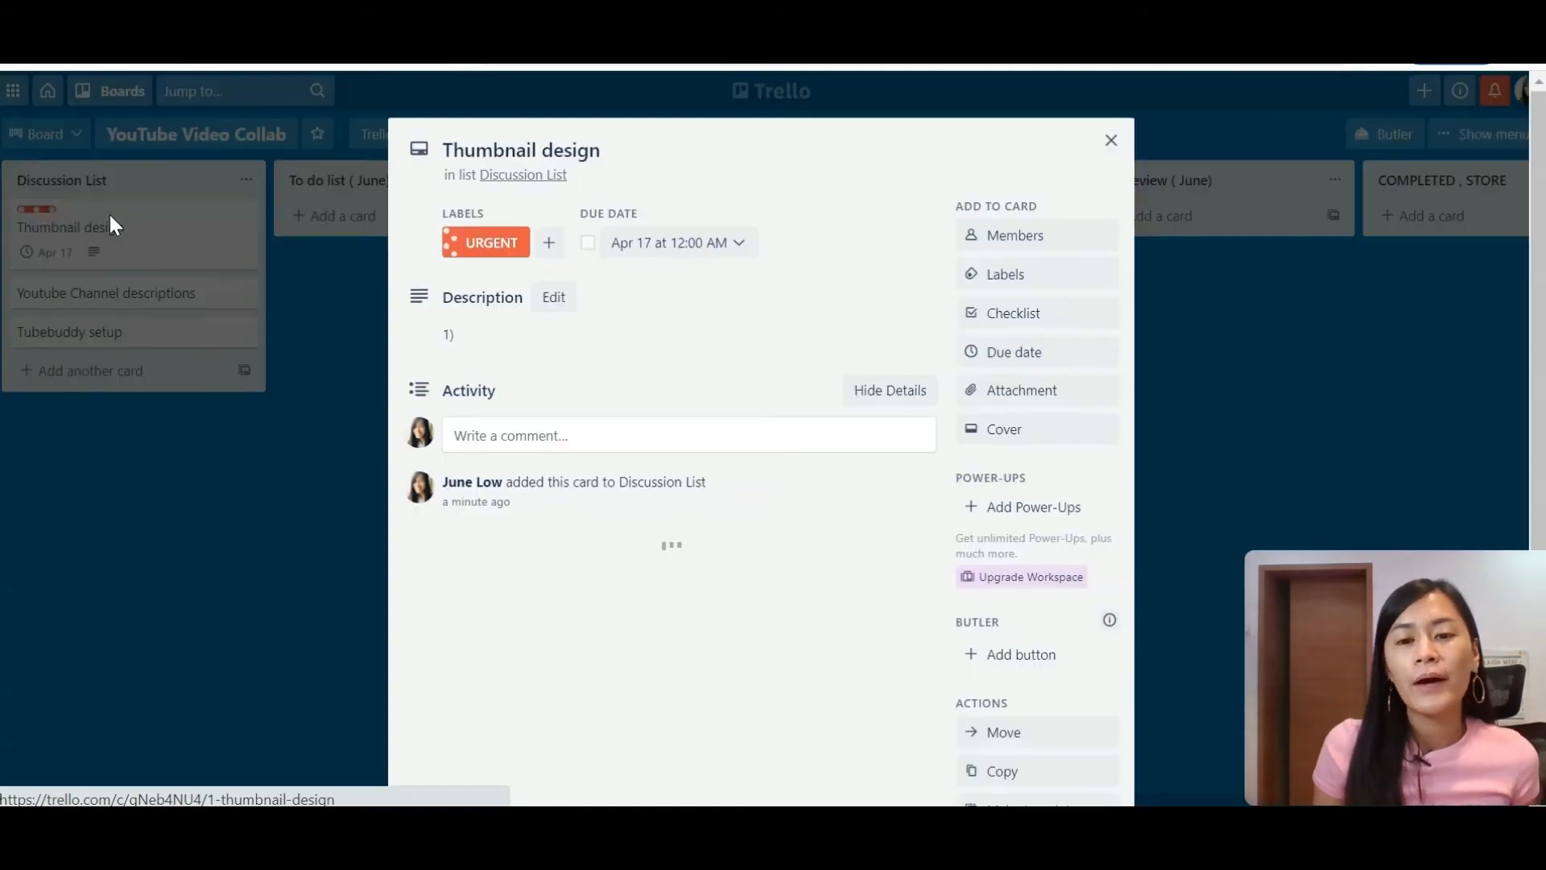
{"action": "left_click", "coordinate": [1034, 238]}
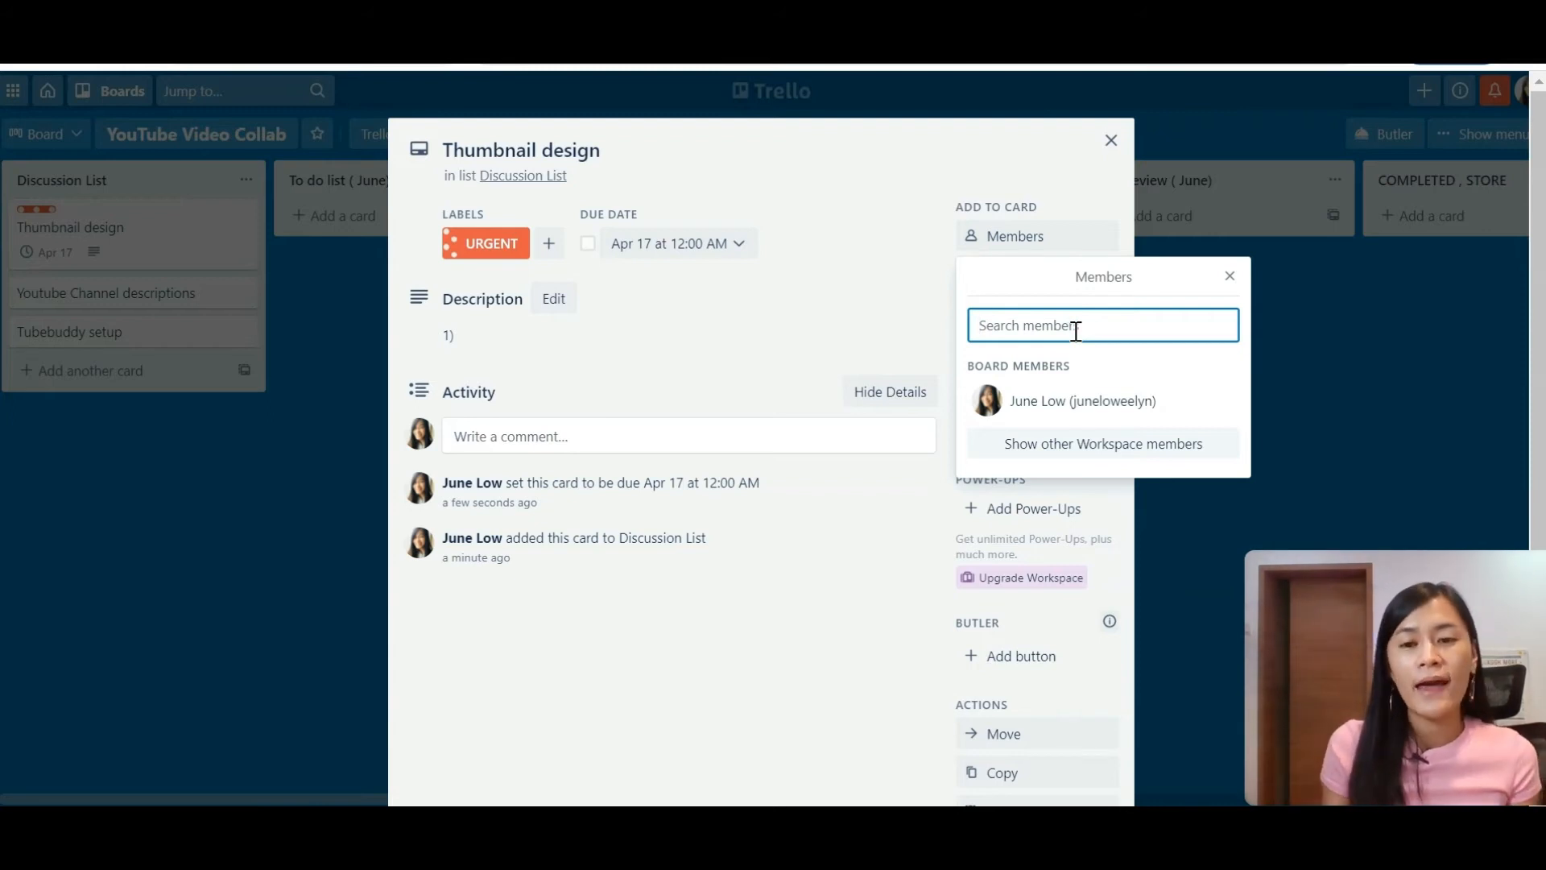
{"action": "left_click", "coordinate": [701, 433]}
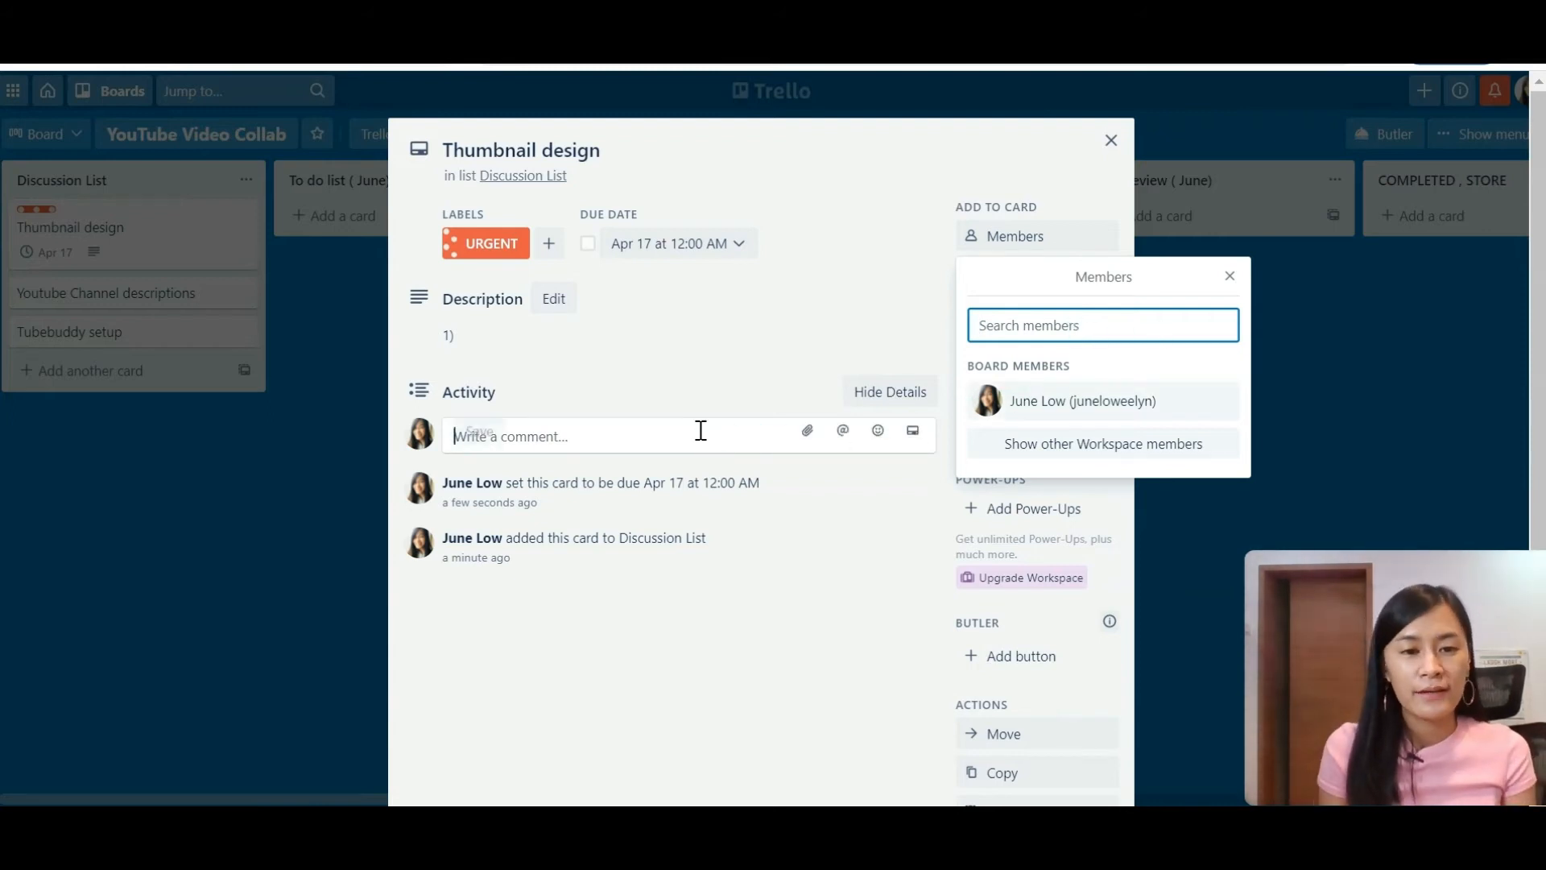
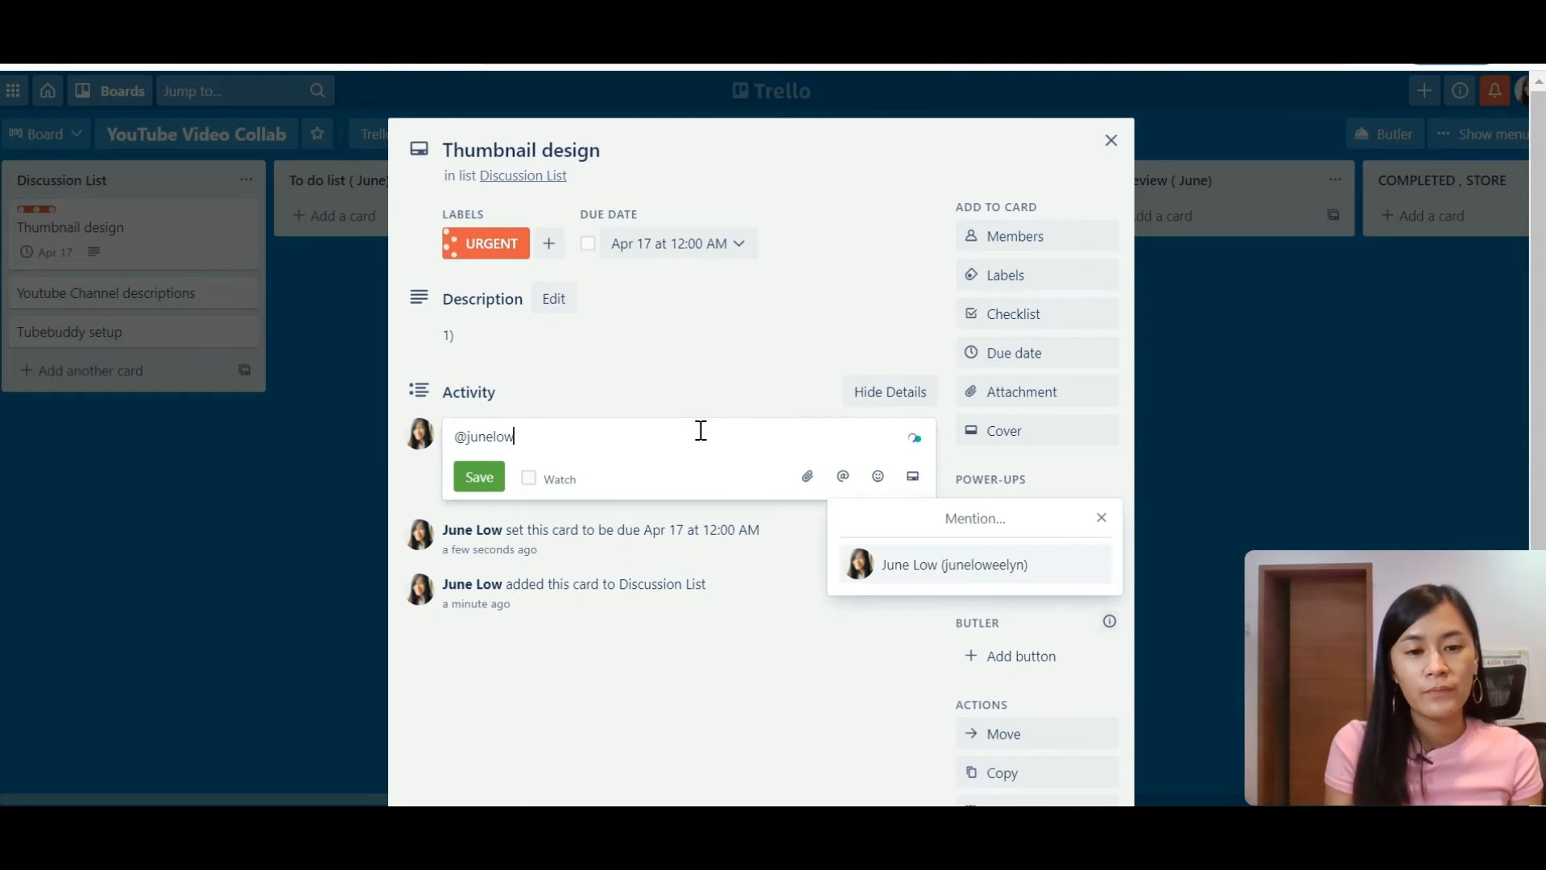
{"action": "left_click", "coordinate": [936, 572]}
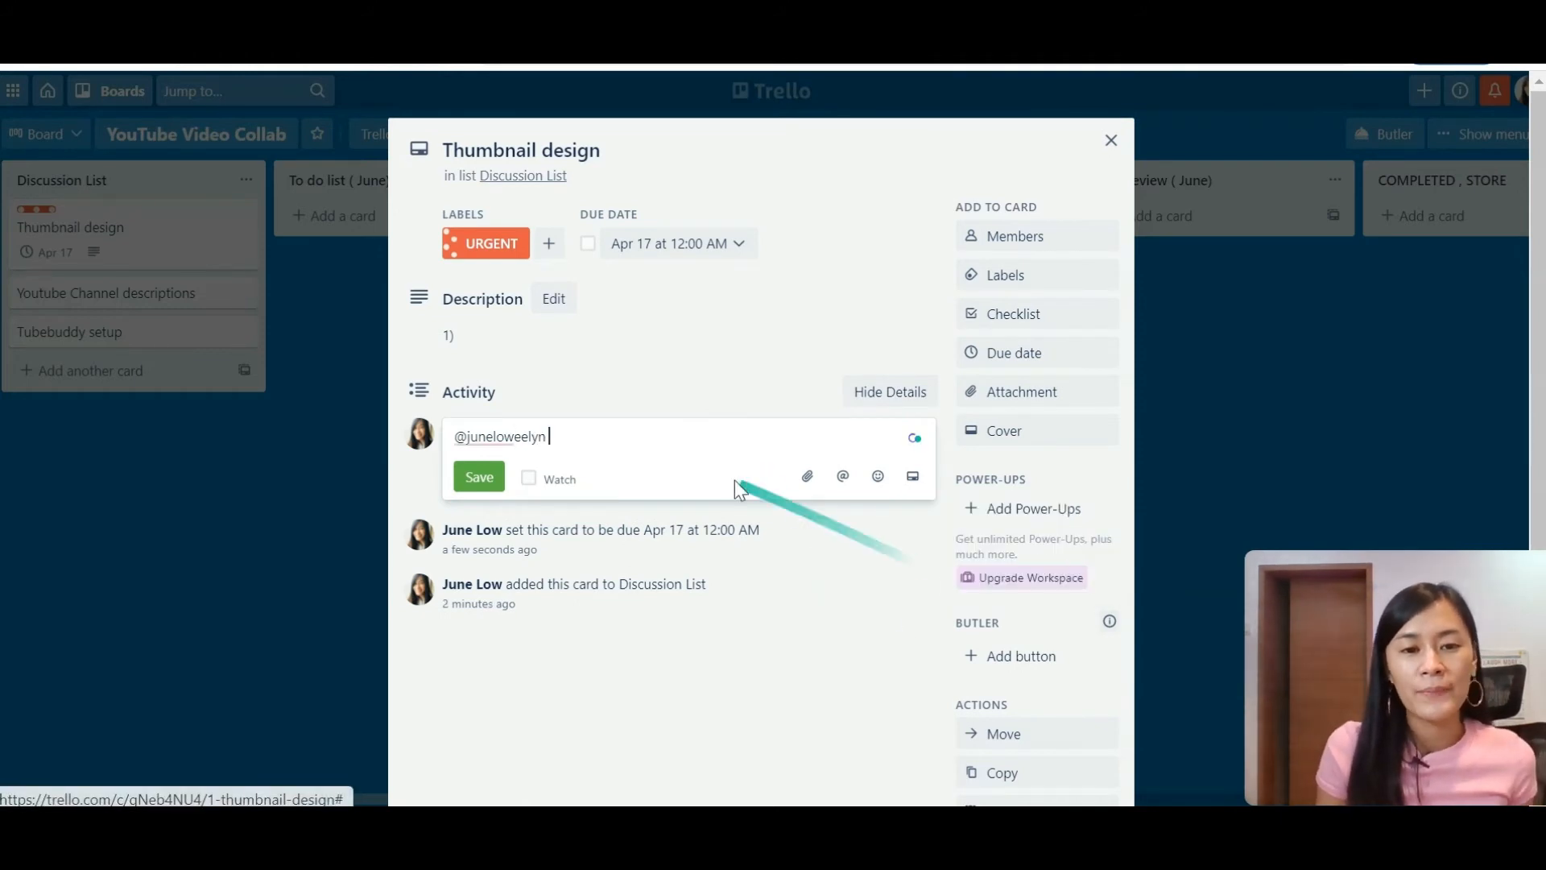
{"action": "type", "text": "Pls"}
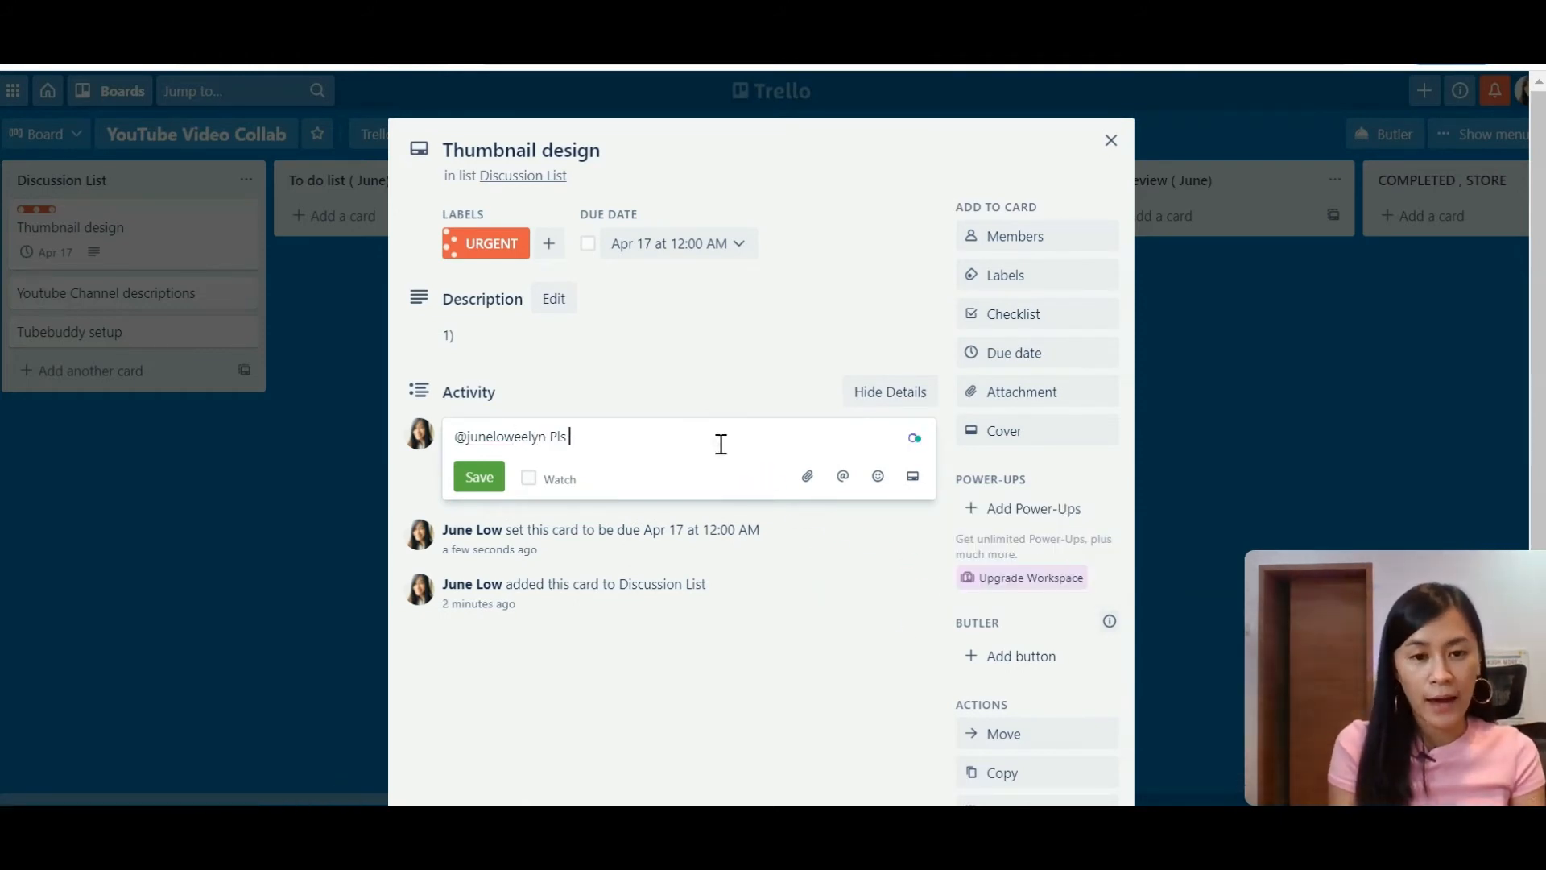
{"action": "type", "text": " check this out"}
{"action": "key", "text": "Return"}
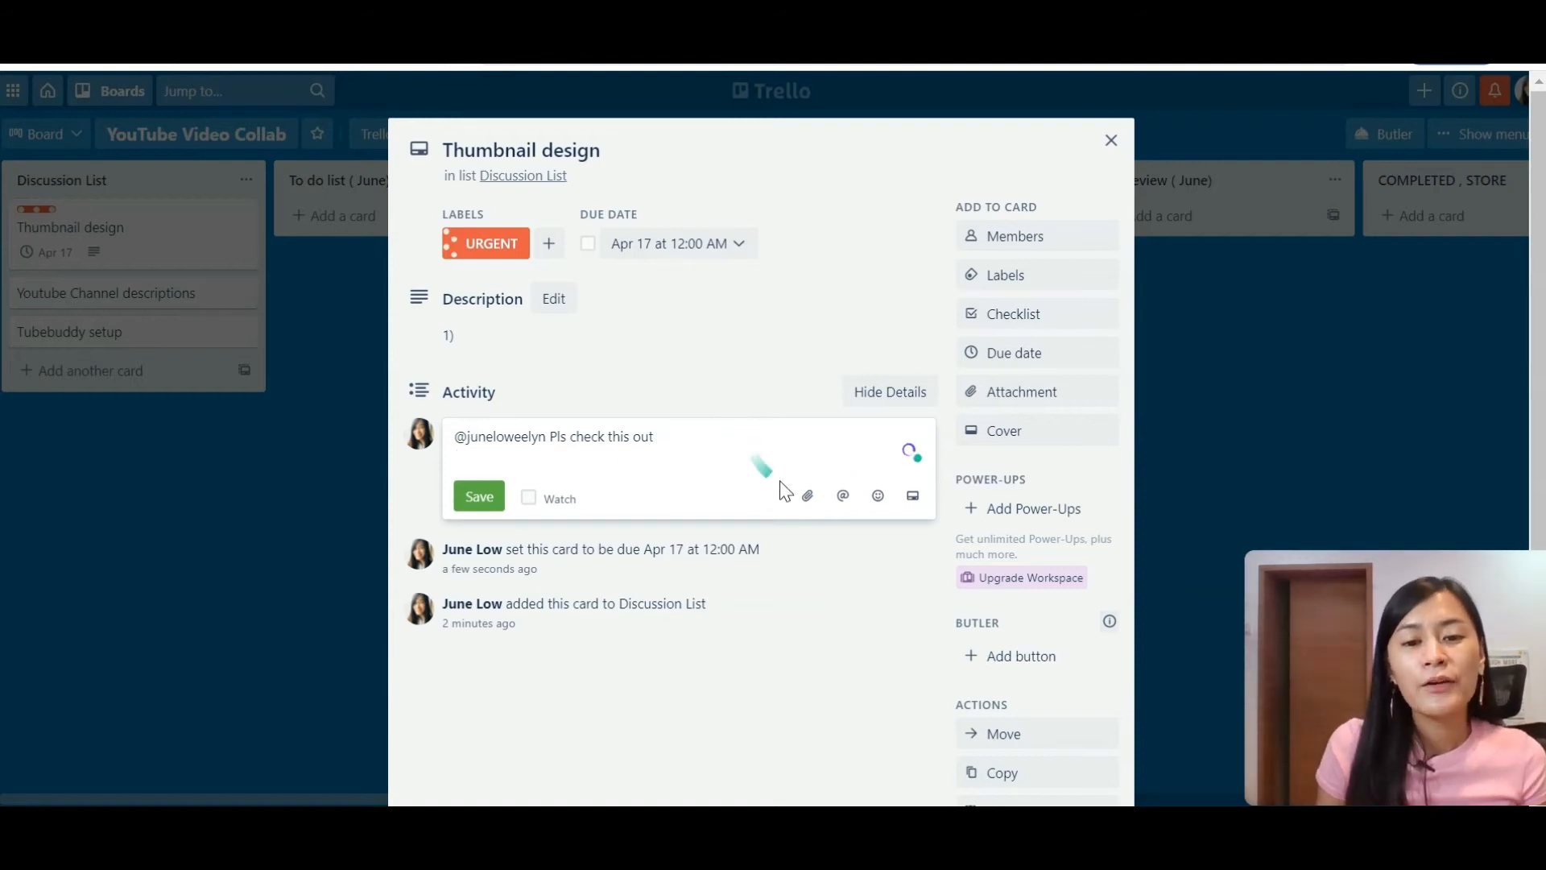
{"action": "left_click", "coordinate": [803, 495]}
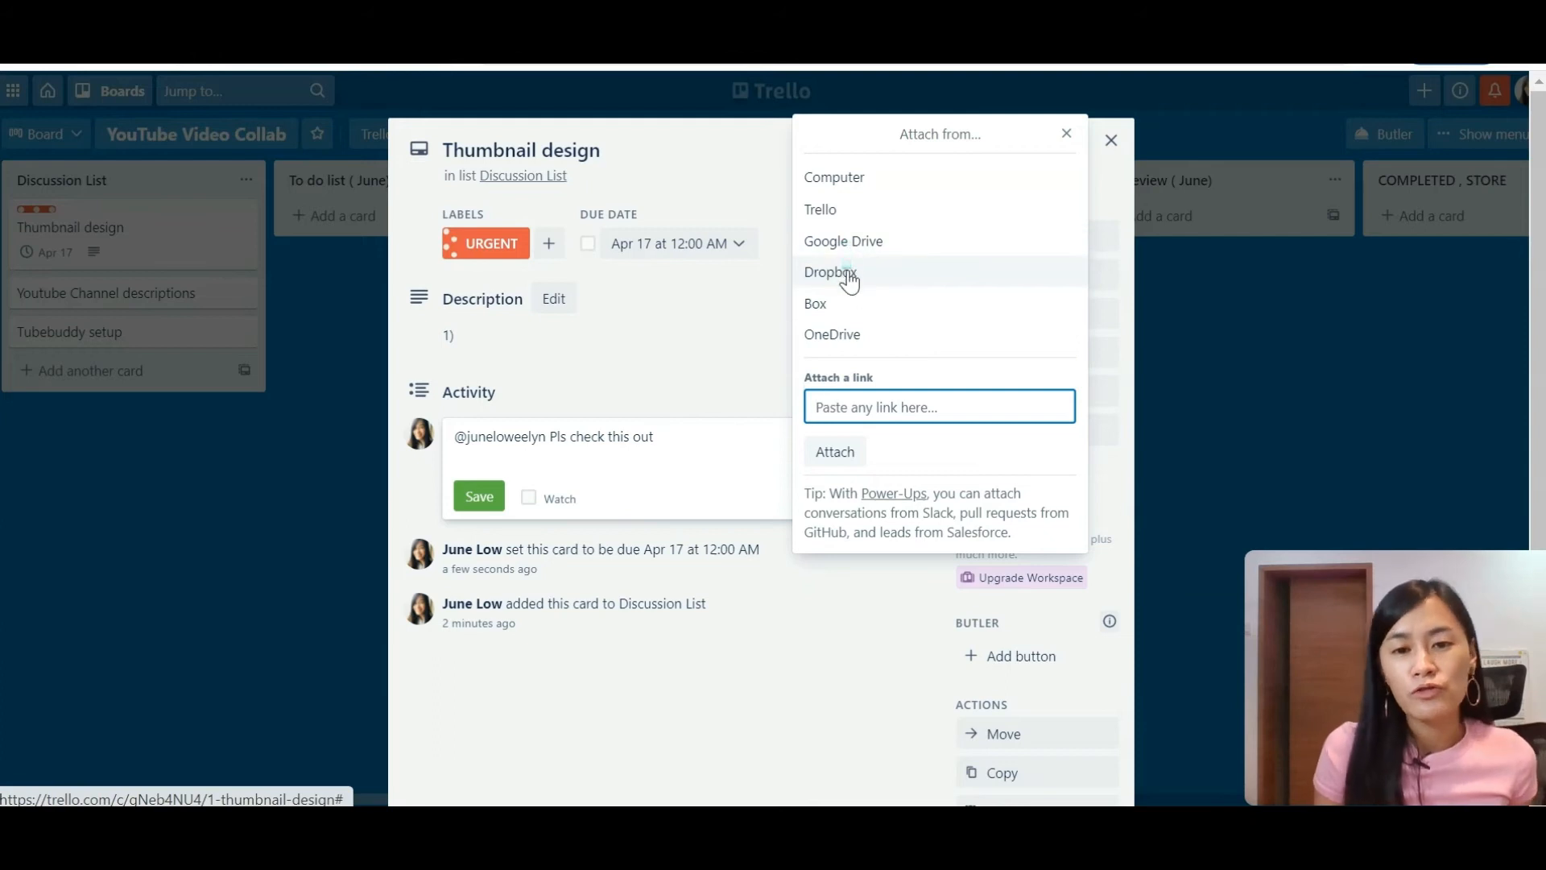
Step: Dismiss the attachment popover and close the Thumbnail design card
{"action": "left_click", "coordinate": [673, 379]}
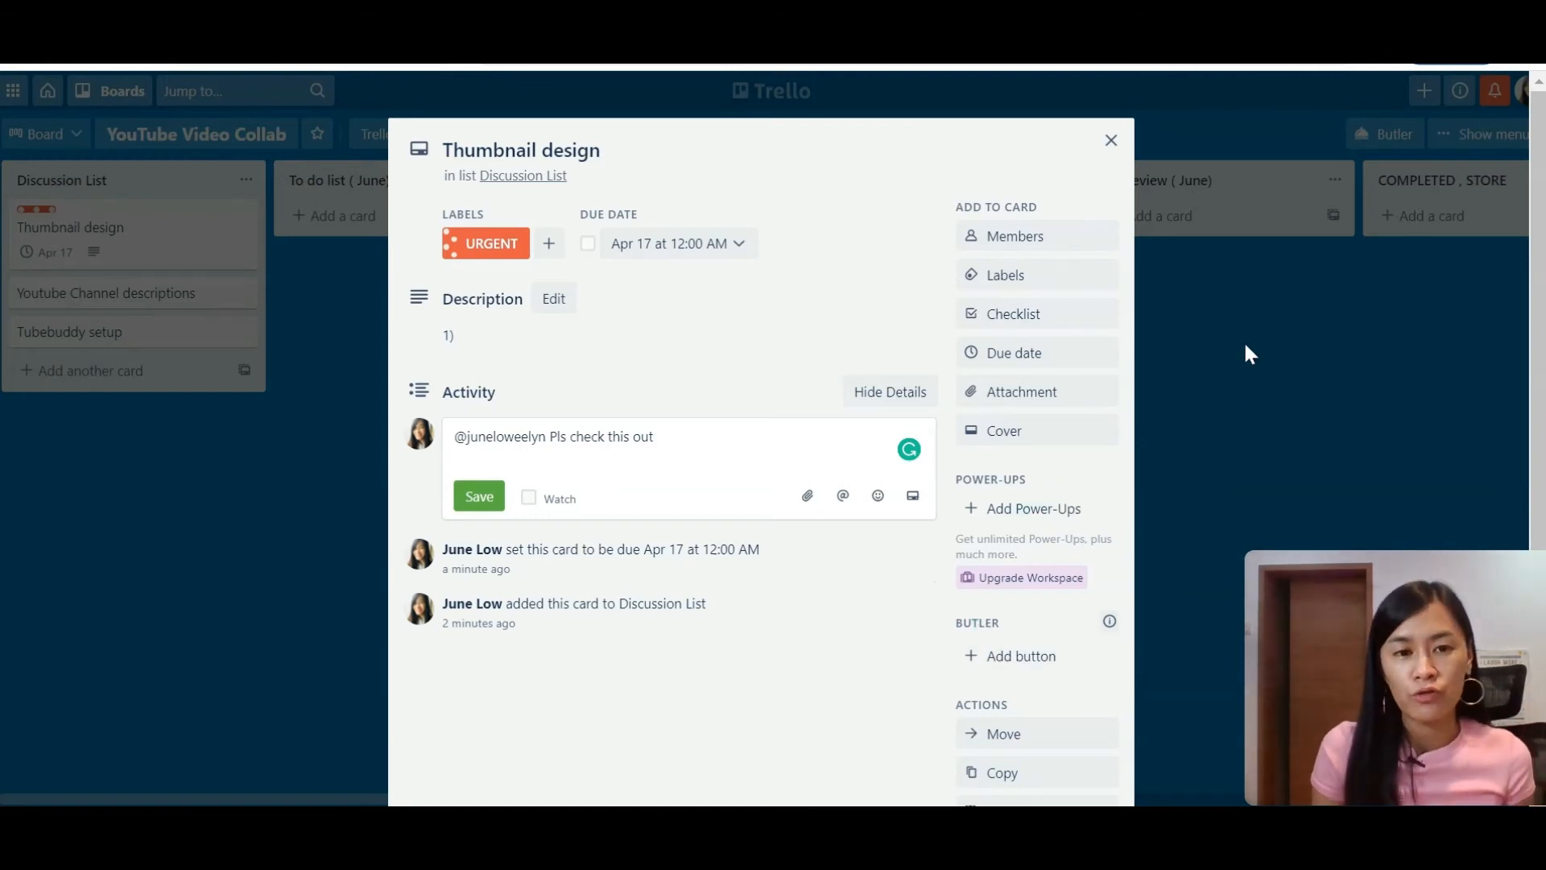
{"action": "left_click", "coordinate": [243, 263]}
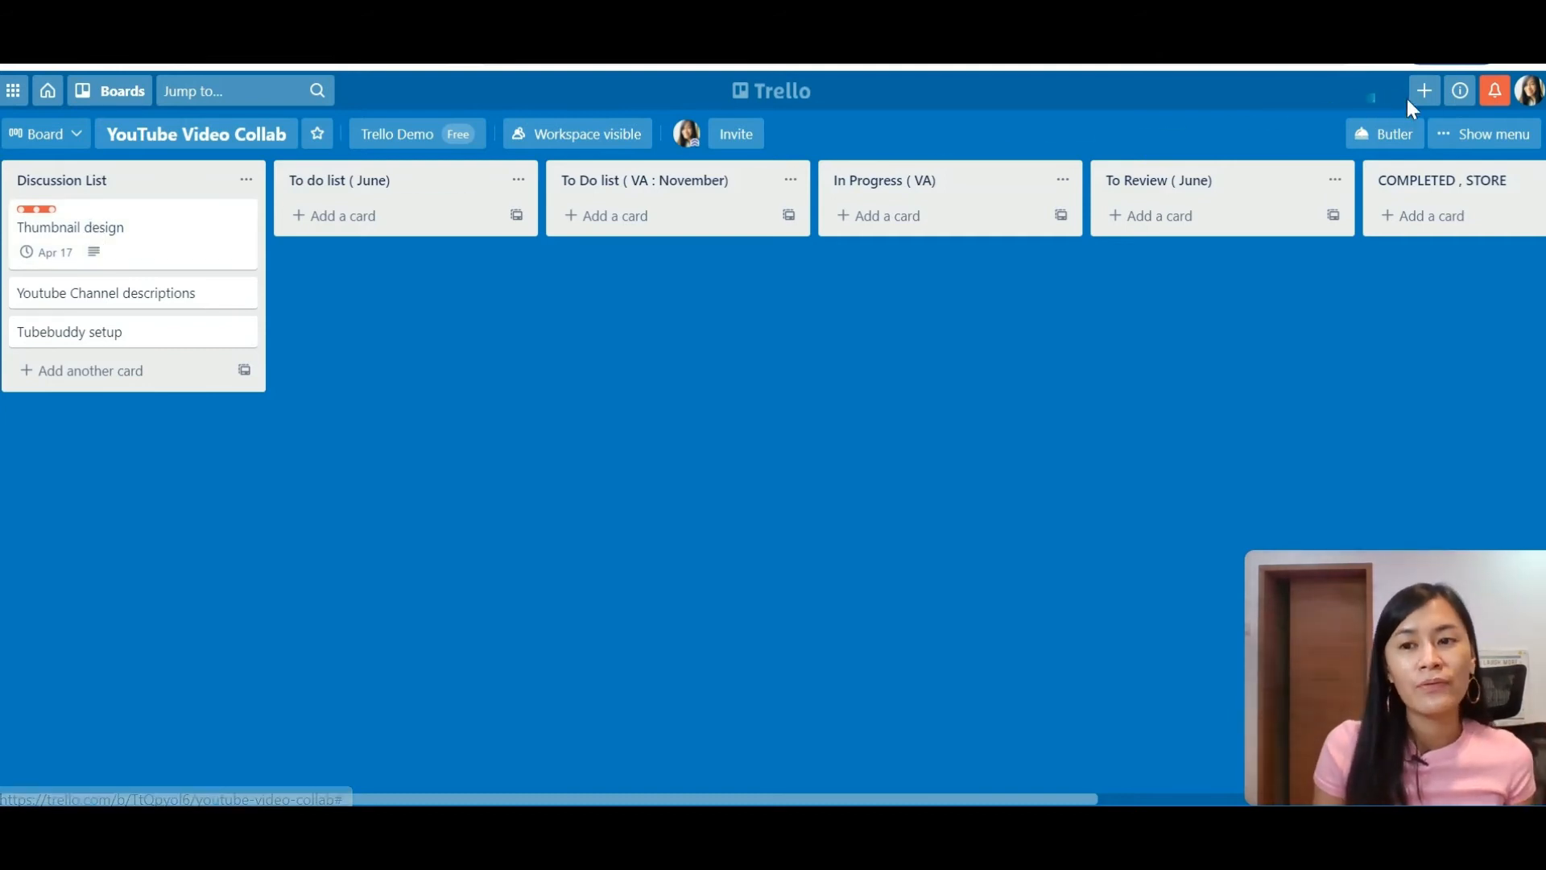
Step: Drag Thumbnail design into To Do list ( VA : November) and open the card
{"action": "left_click", "coordinate": [1495, 93]}
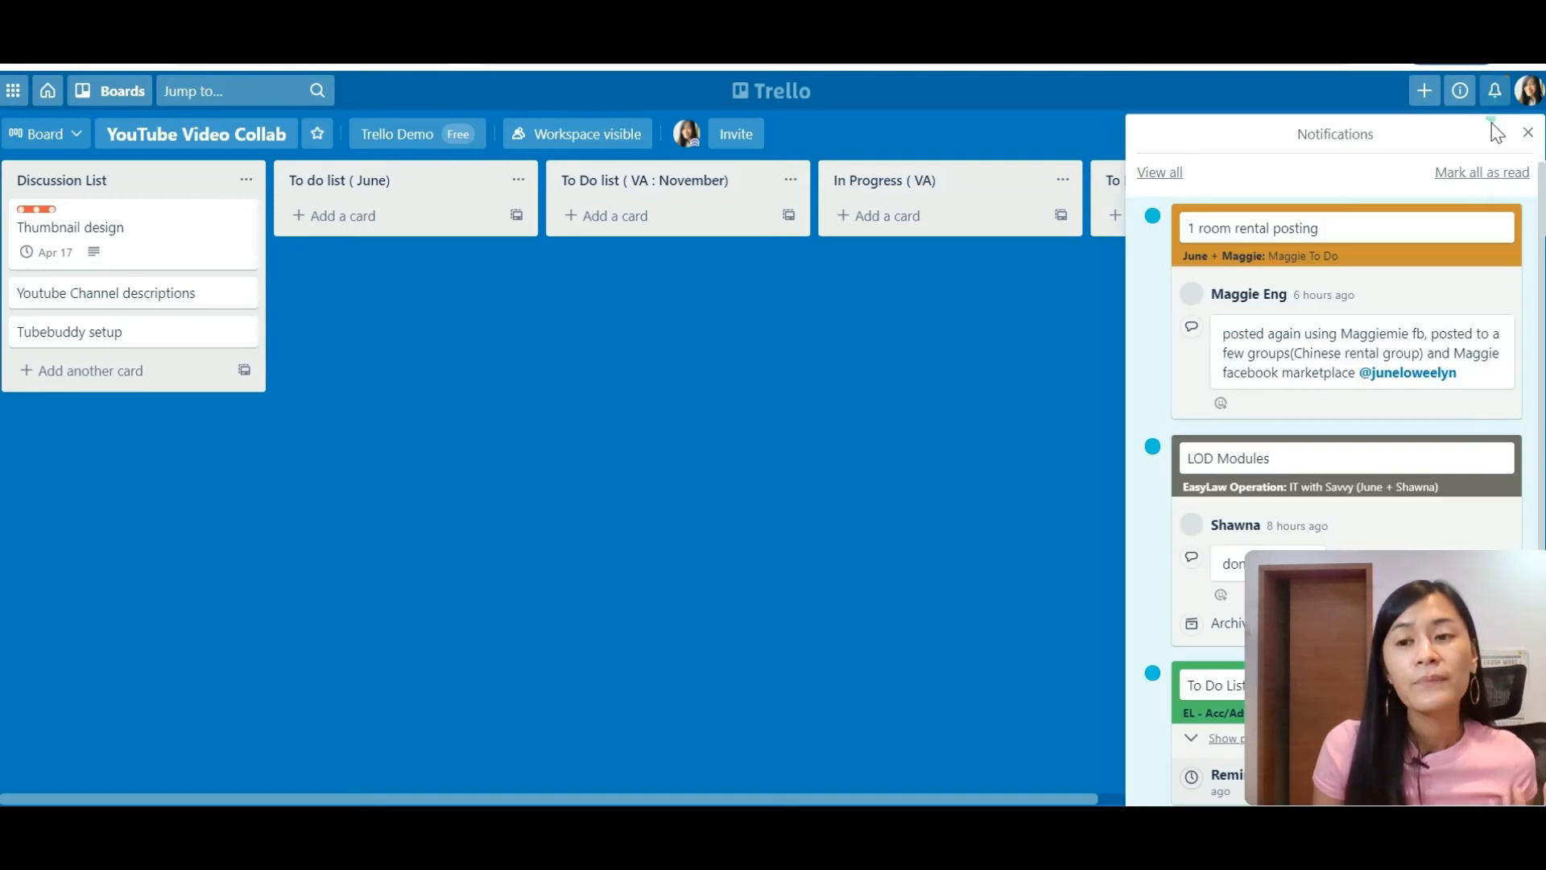
{"action": "left_click", "coordinate": [1013, 294]}
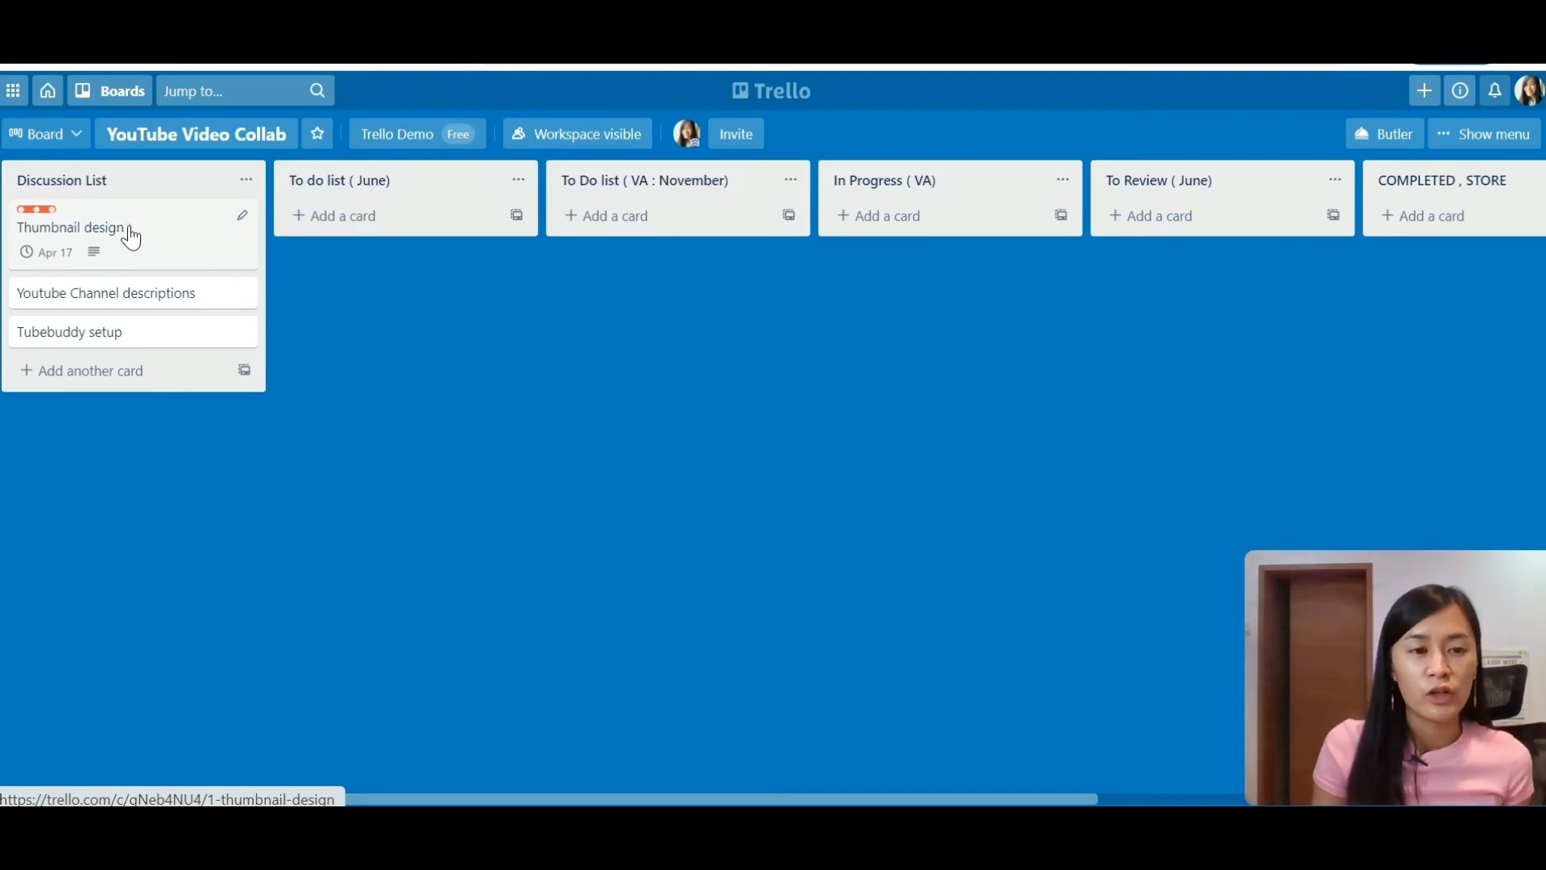
{"action": "left_click_drag", "start_coordinate": [132, 245], "coordinate": [673, 245]}
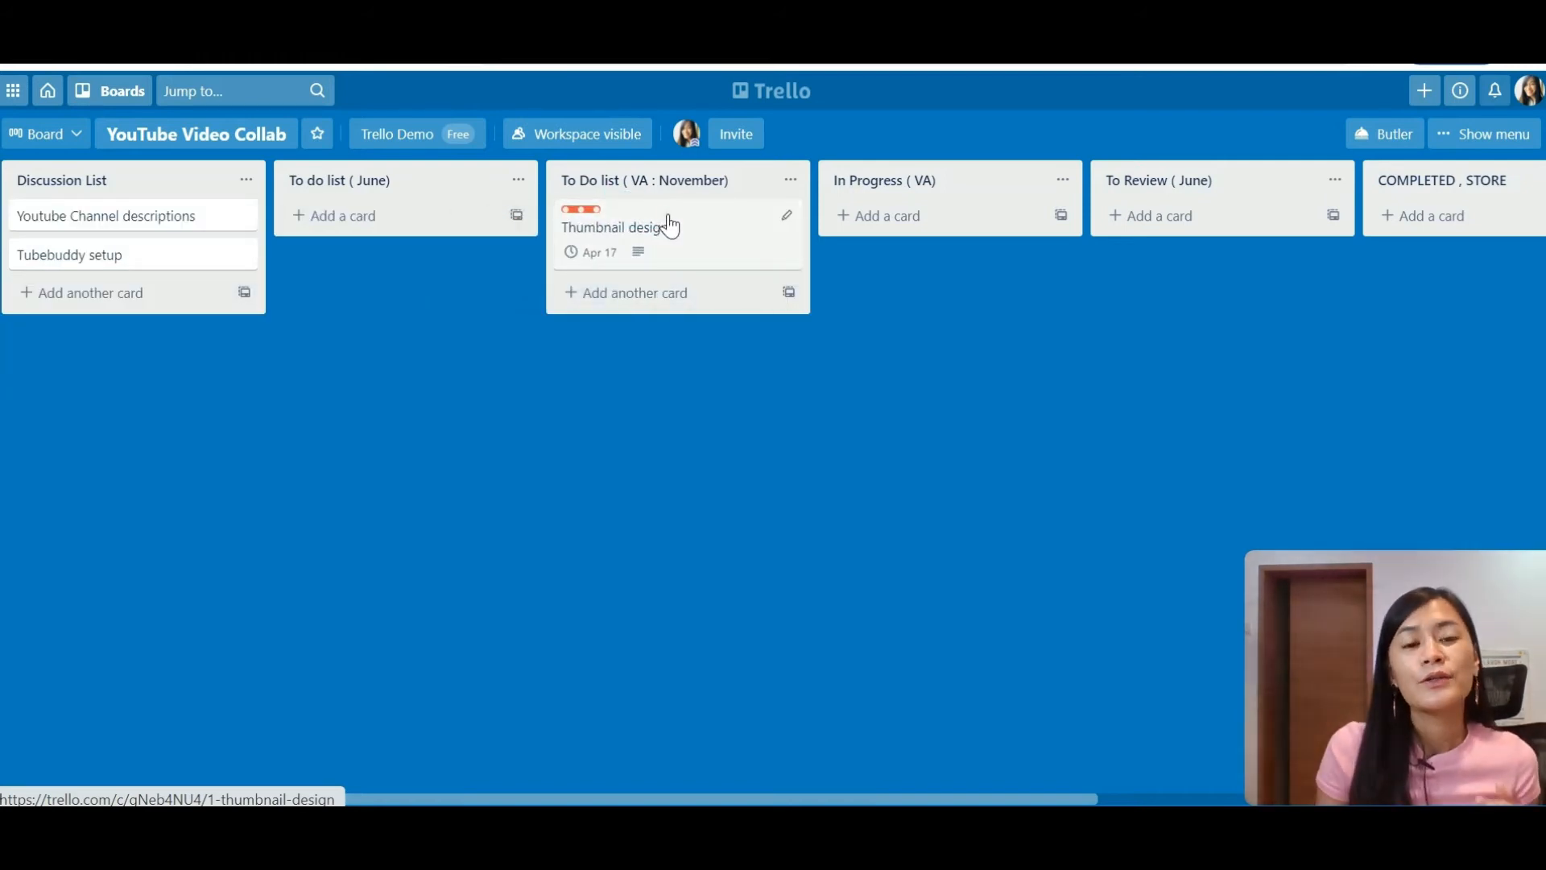
{"action": "left_click", "coordinate": [669, 227]}
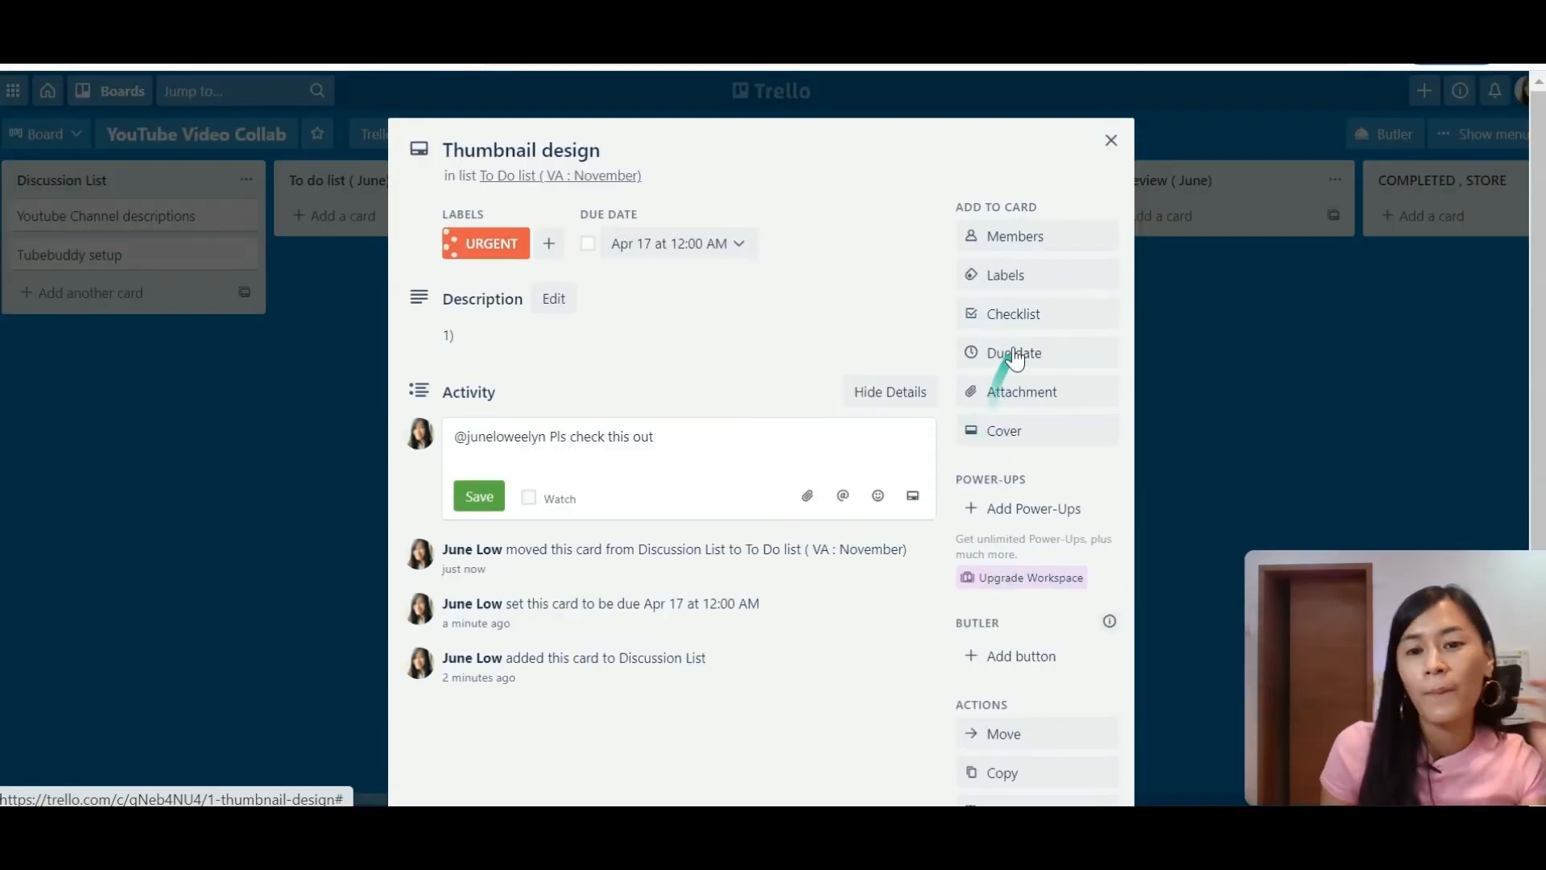
Step: Add a checklist with items 'Youtube thumbnail' and a photo item to Thumbnail design
{"action": "left_click", "coordinate": [1024, 318]}
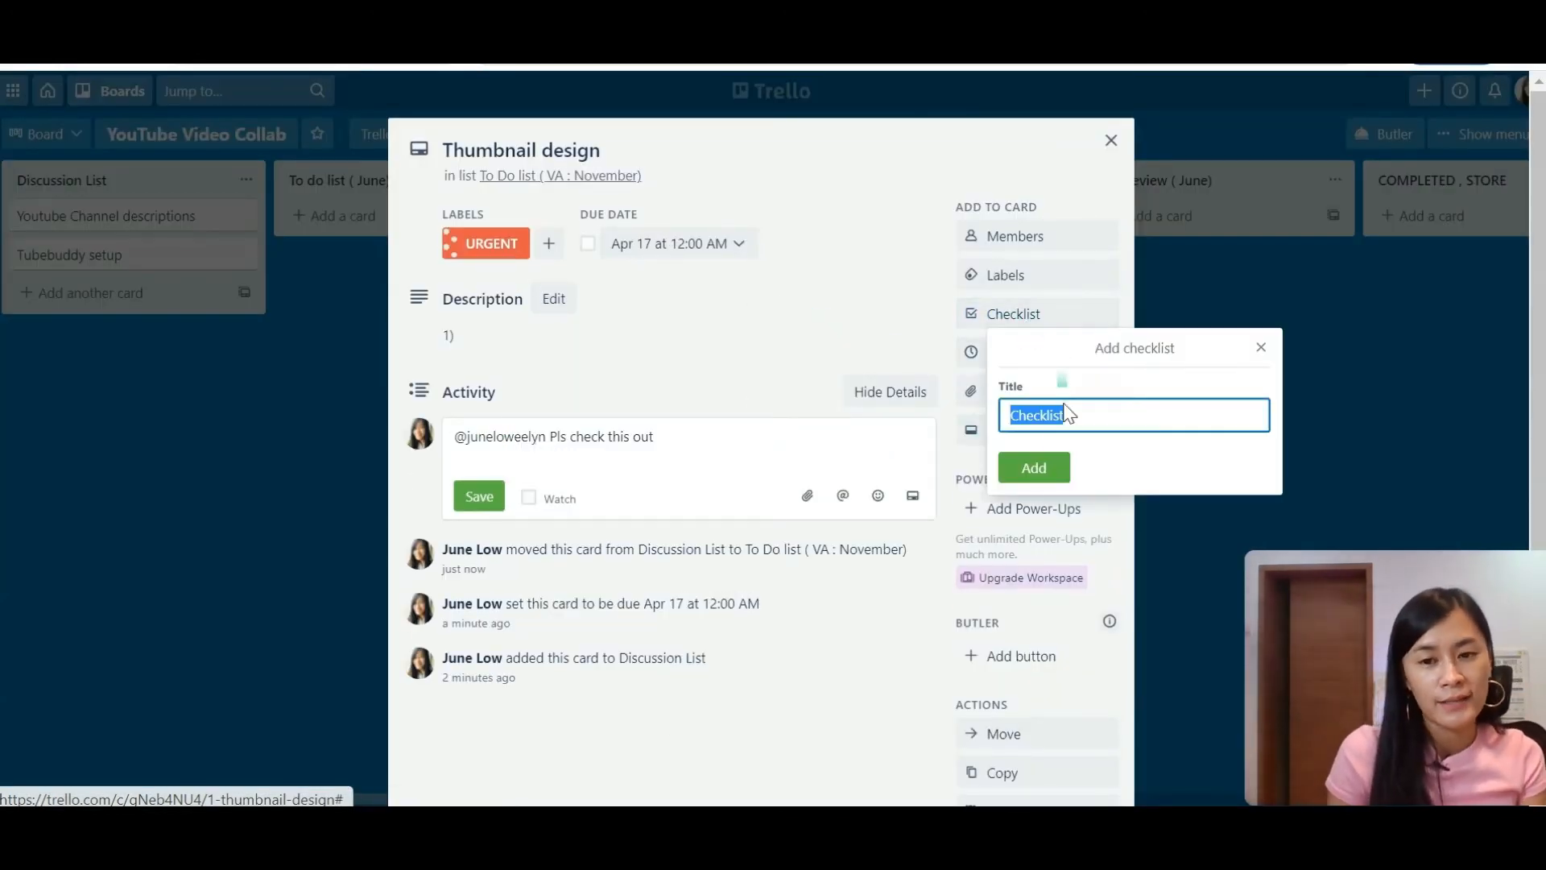
{"action": "left_click", "coordinate": [1033, 467]}
{"action": "type", "text": "Youtube thumbnai;l"}
{"action": "key", "text": "Return"}
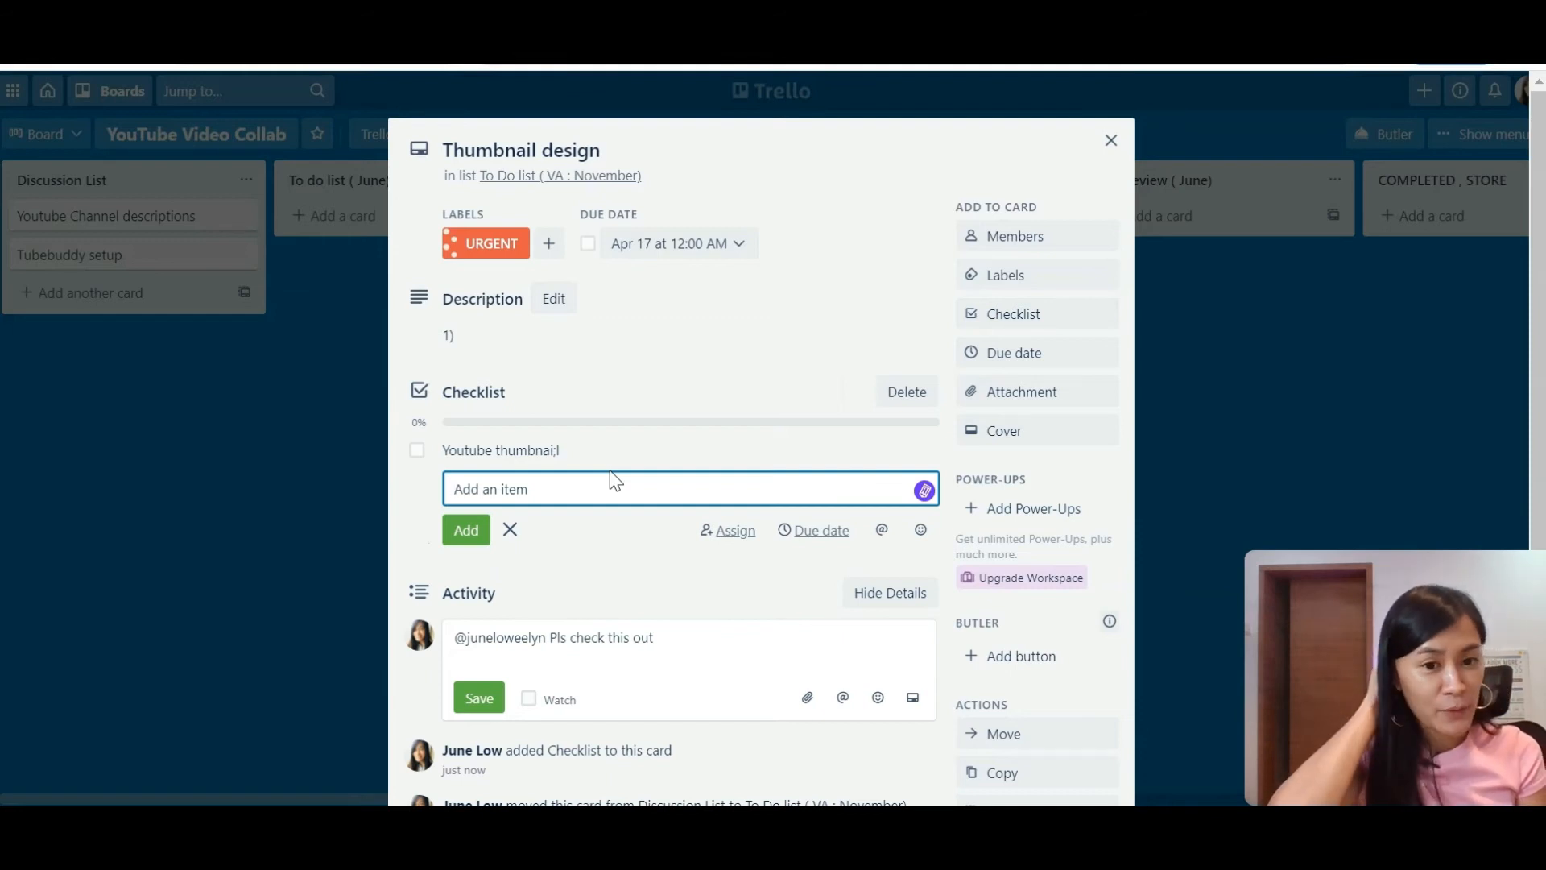
{"action": "type", "text": "picture of June"}
{"action": "key", "text": "Return"}
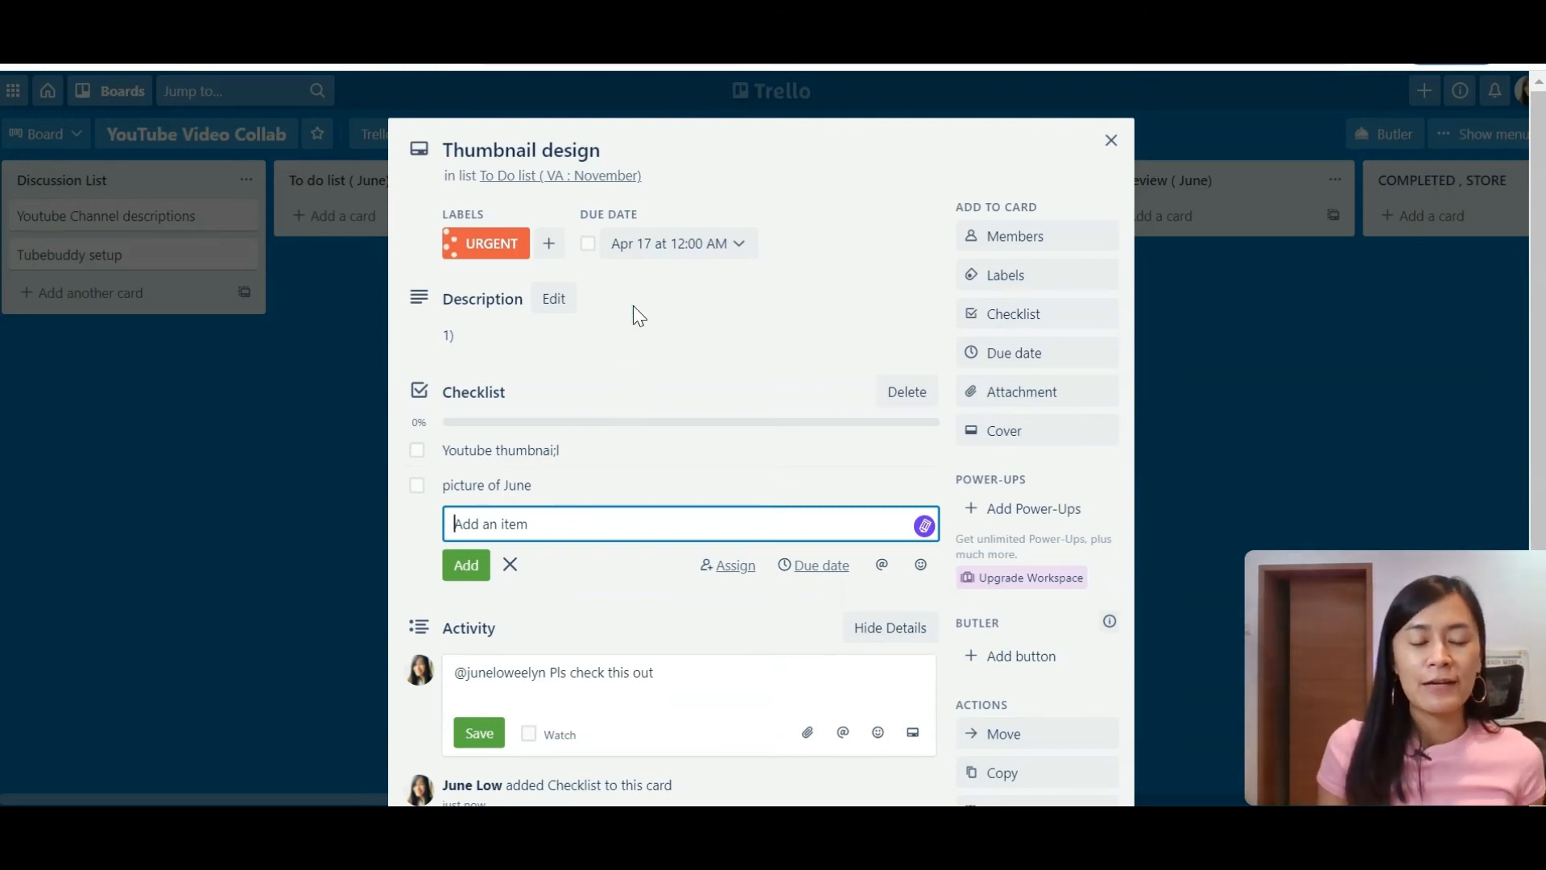
{"action": "left_click", "coordinate": [1112, 141]}
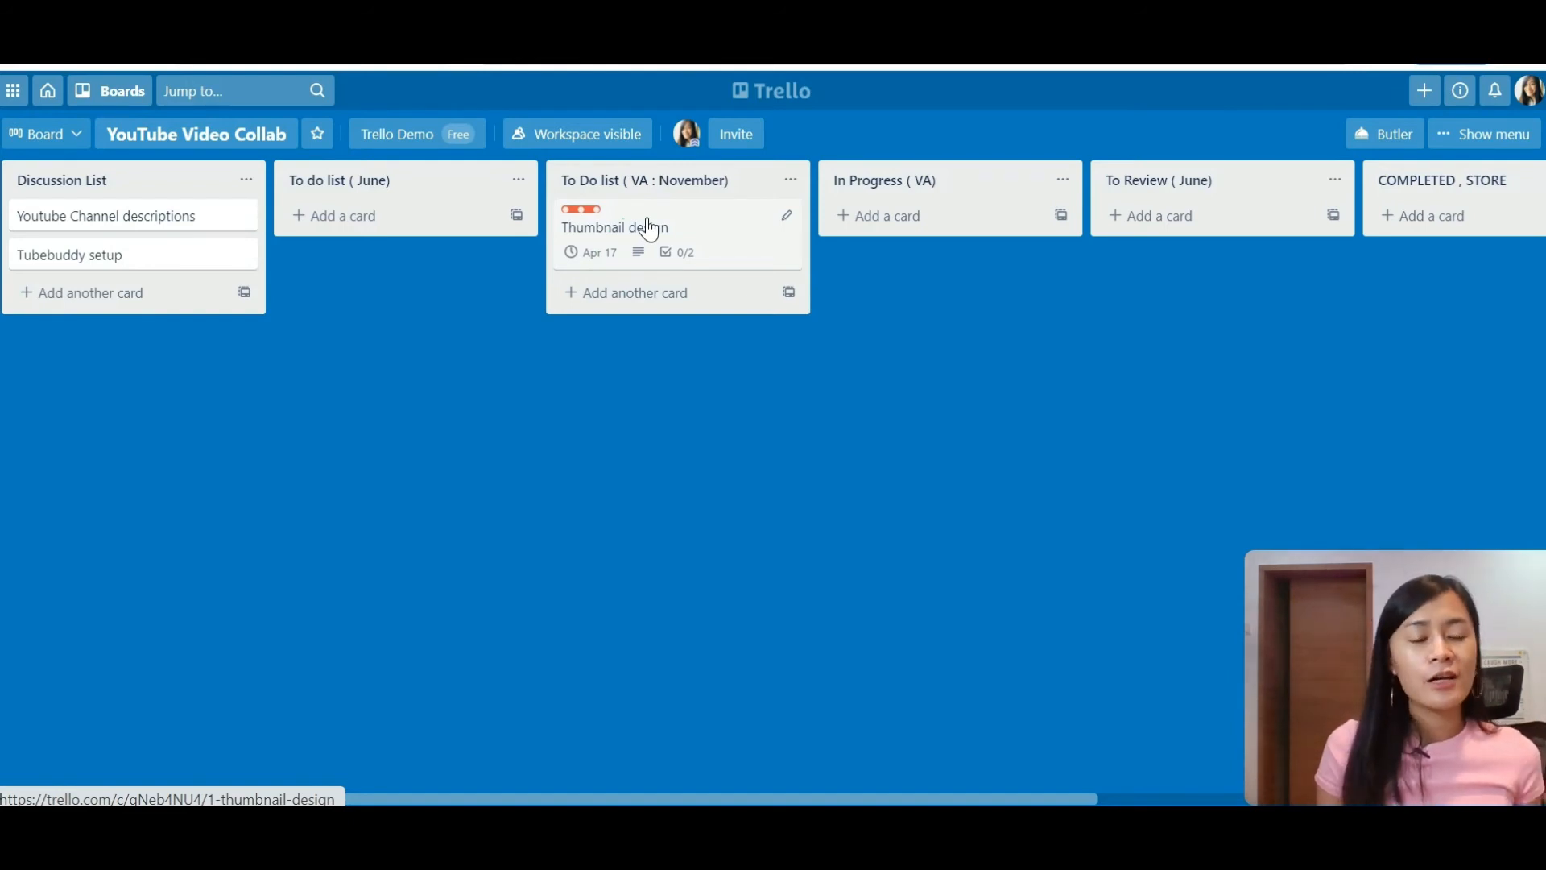
Step: Drag Thumbnail design through In Progress ( VA) and To Review ( June) into COMPLETED , STORE
{"action": "left_click", "coordinate": [647, 221]}
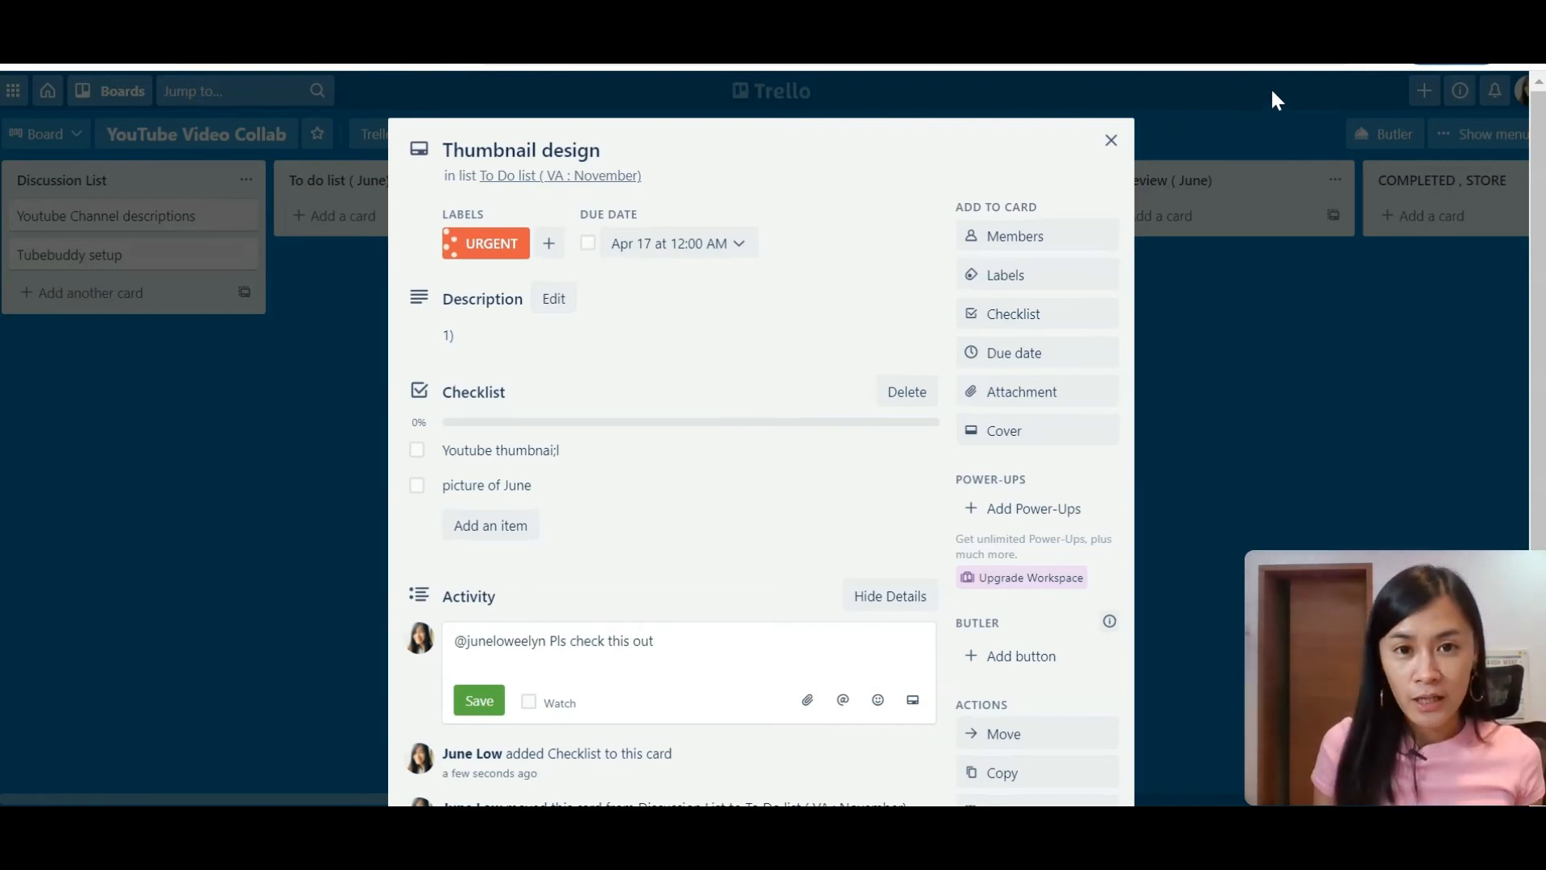
{"action": "left_click", "coordinate": [1131, 165]}
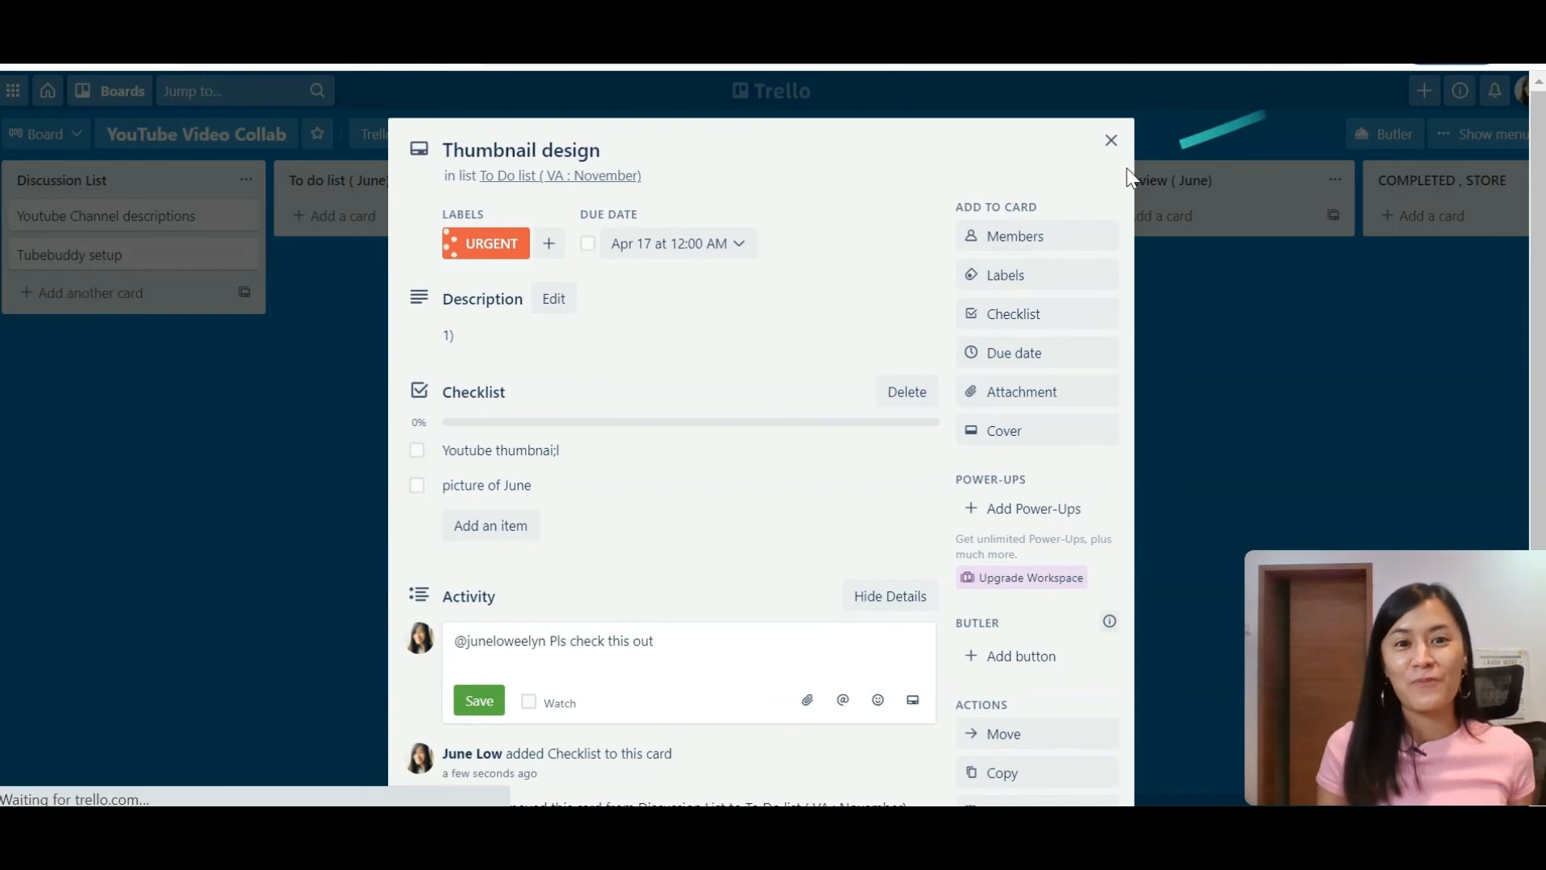
{"action": "left_click_drag", "start_coordinate": [693, 220], "coordinate": [940, 245]}
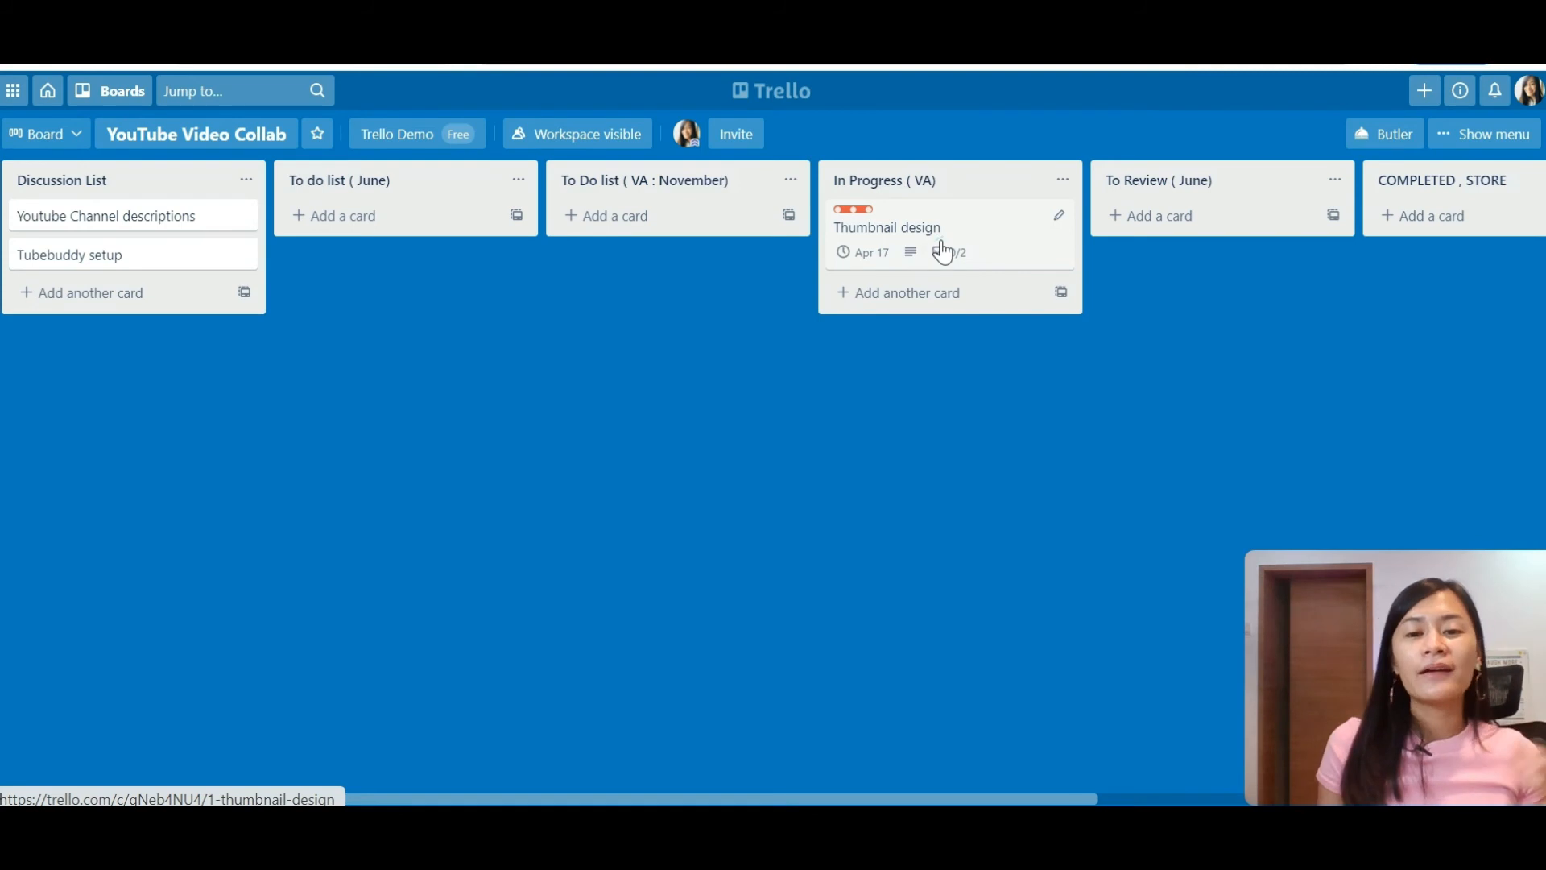
{"action": "left_click_drag", "start_coordinate": [967, 235], "coordinate": [1449, 234]}
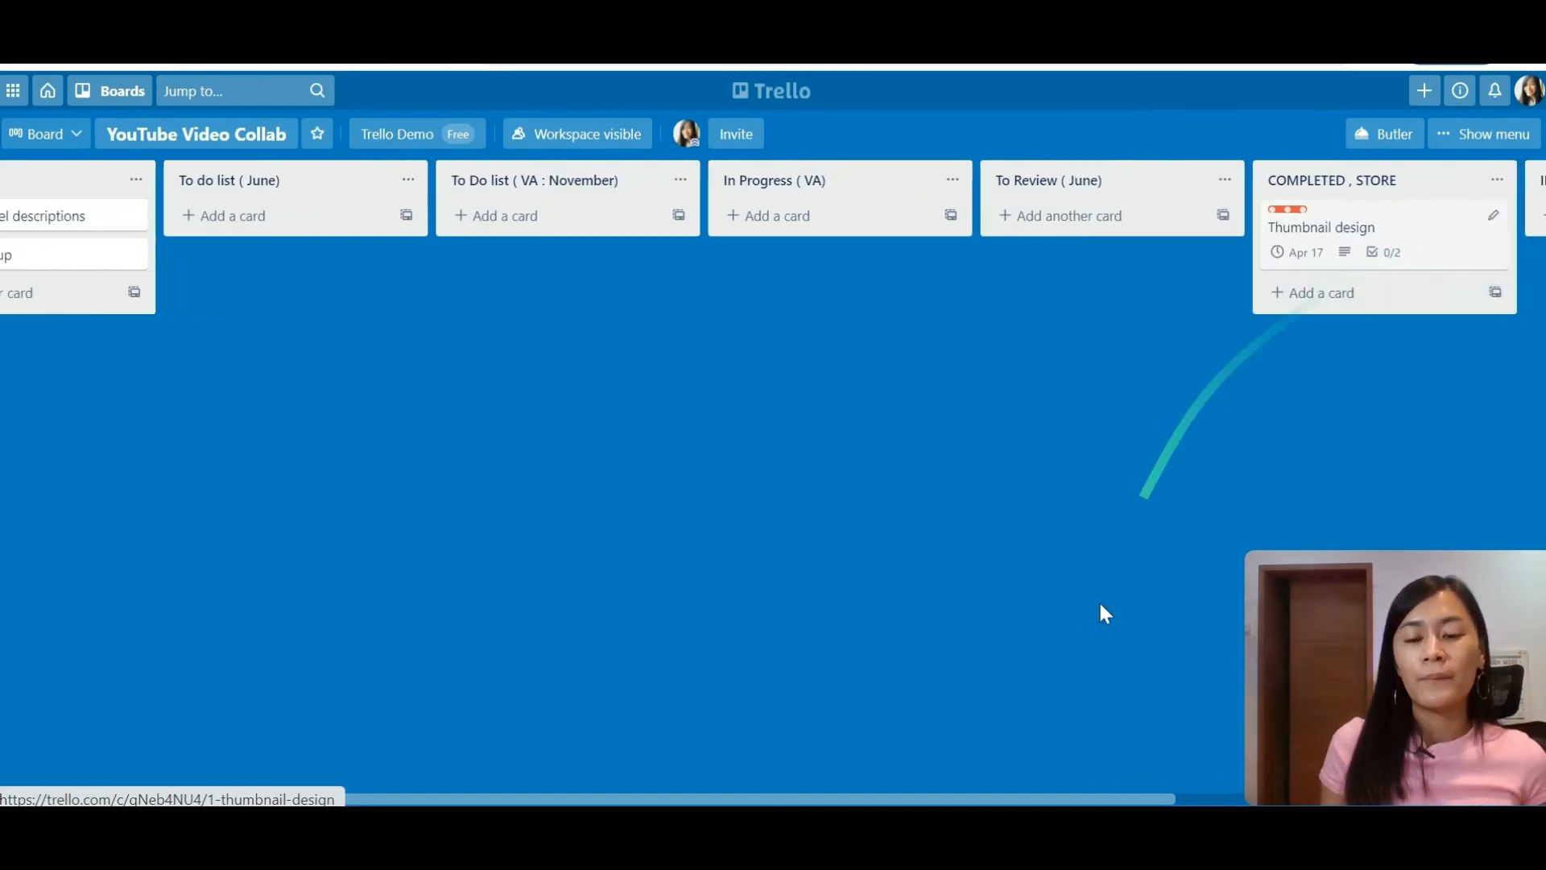
{"action": "left_click_drag", "start_coordinate": [1105, 799], "coordinate": [1332, 799]}
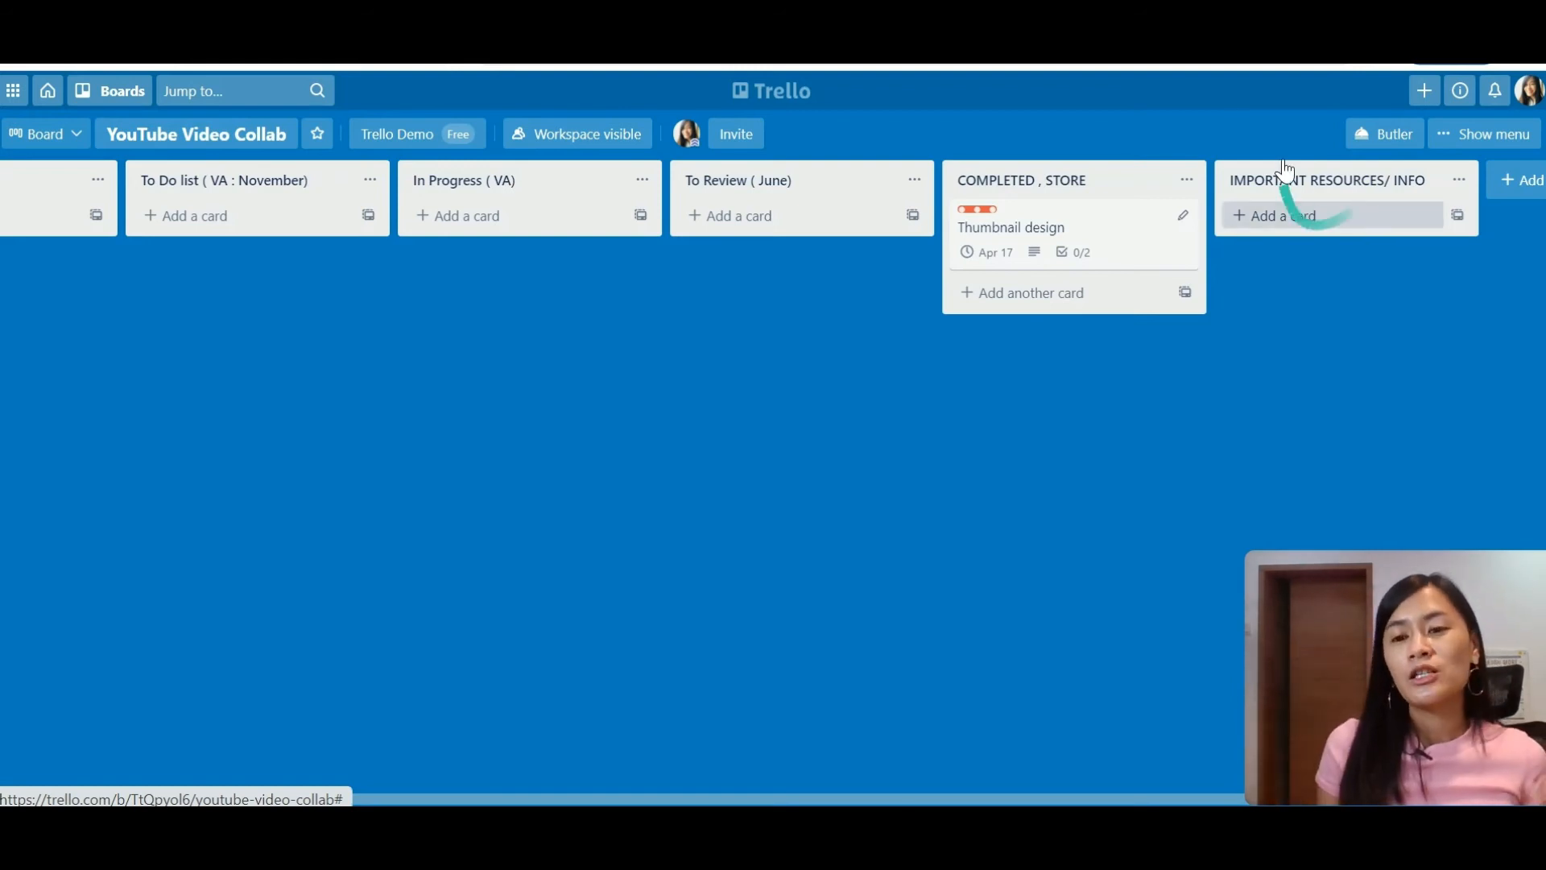
{"action": "left_click", "coordinate": [1292, 216]}
{"action": "left_click", "coordinate": [1167, 506]}
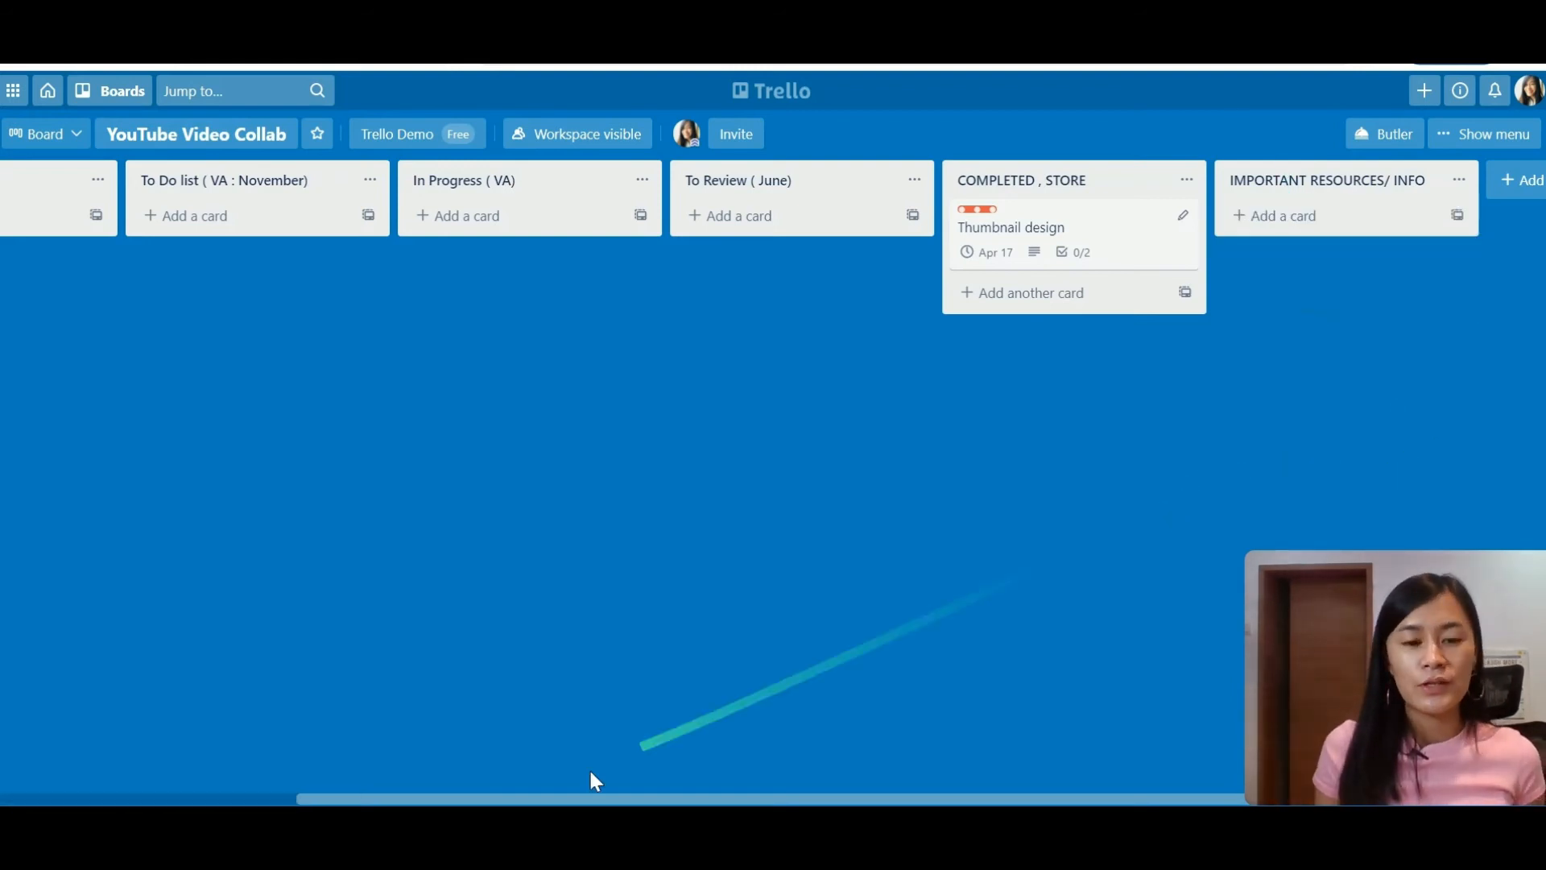
{"action": "left_click_drag", "start_coordinate": [554, 801], "coordinate": [300, 791]}
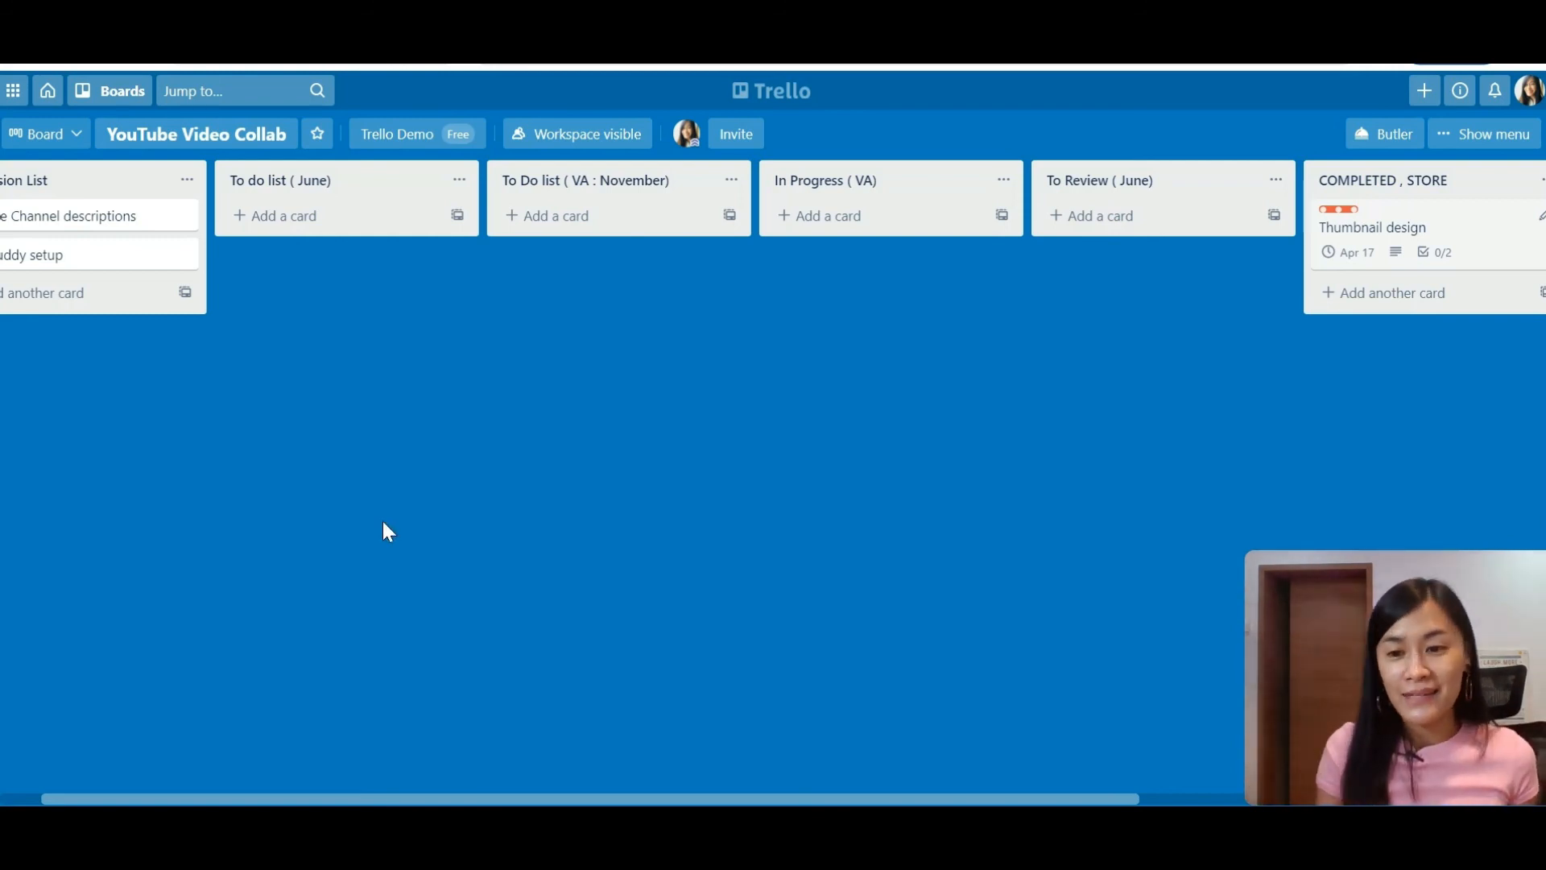
{"action": "left_click_drag", "start_coordinate": [1422, 621], "coordinate": [991, 489]}
{"action": "left_click", "coordinate": [1091, 448]}
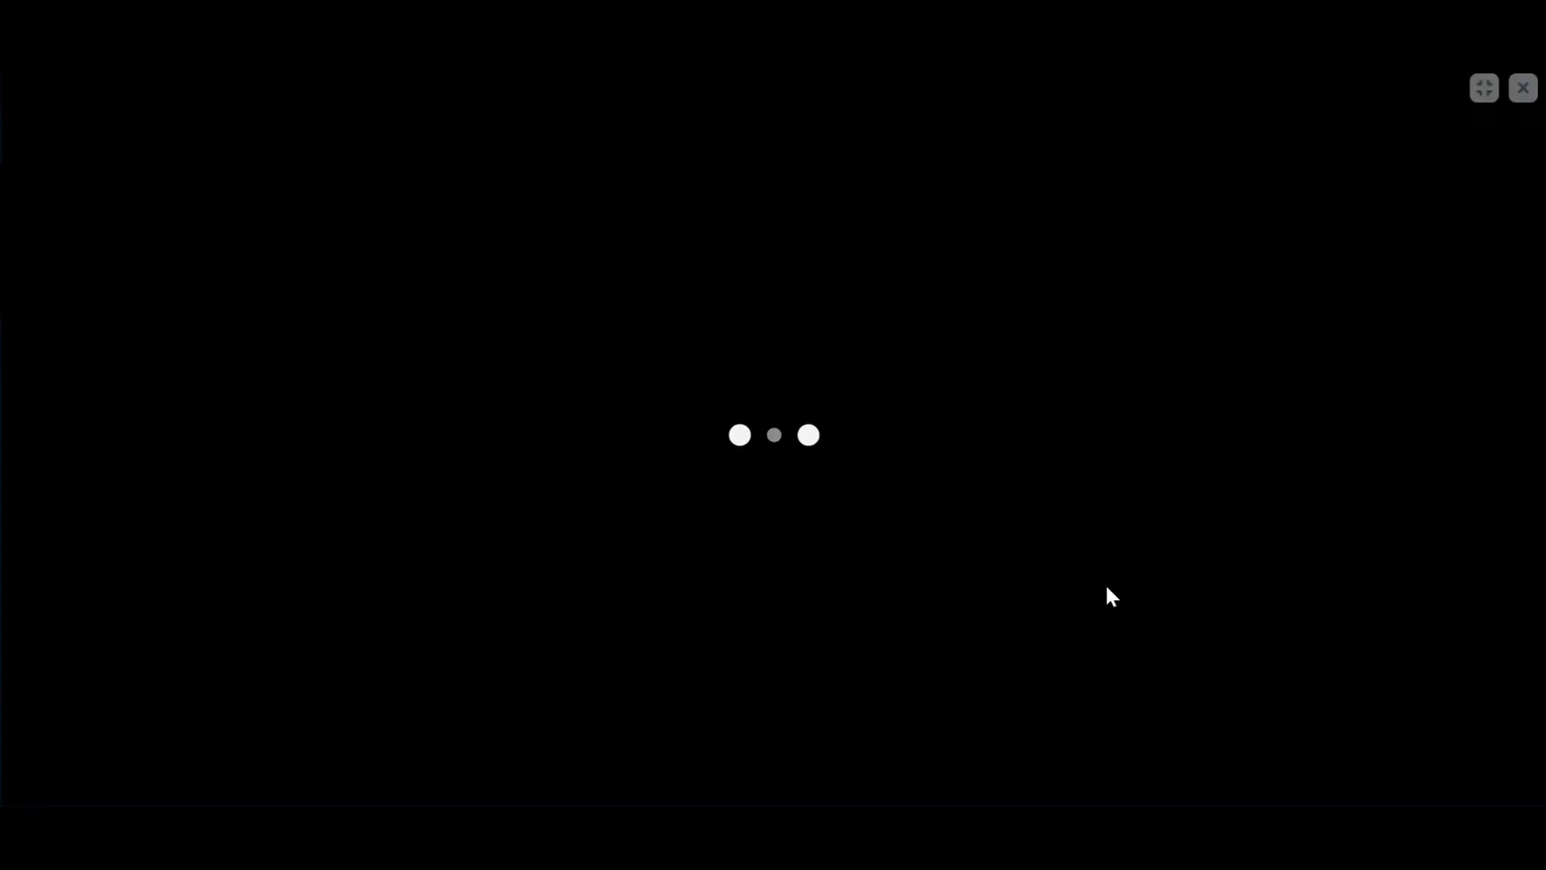